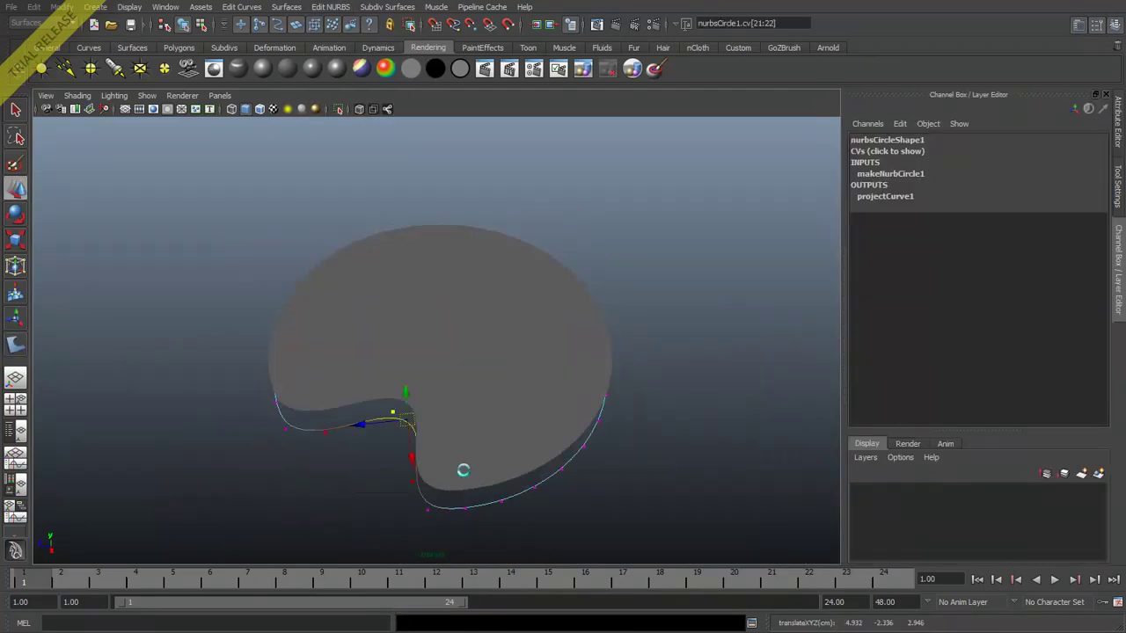
left_click(1087, 314)
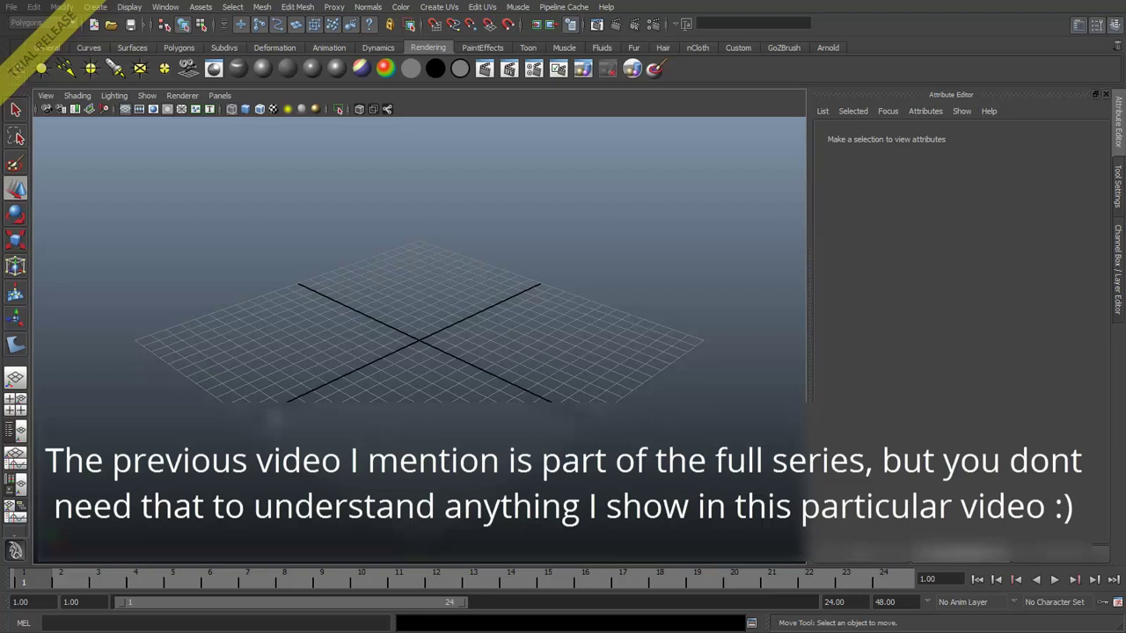
left_click_drag(377, 379, 409, 396, "alt")
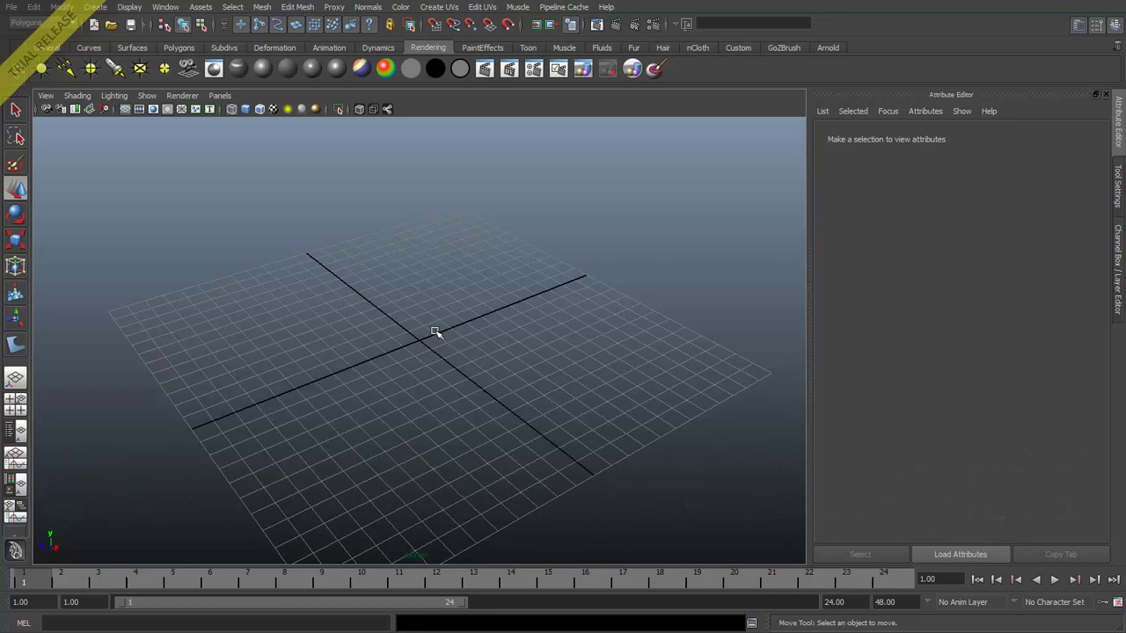
left_click_drag(440, 350, 406, 335, "alt")
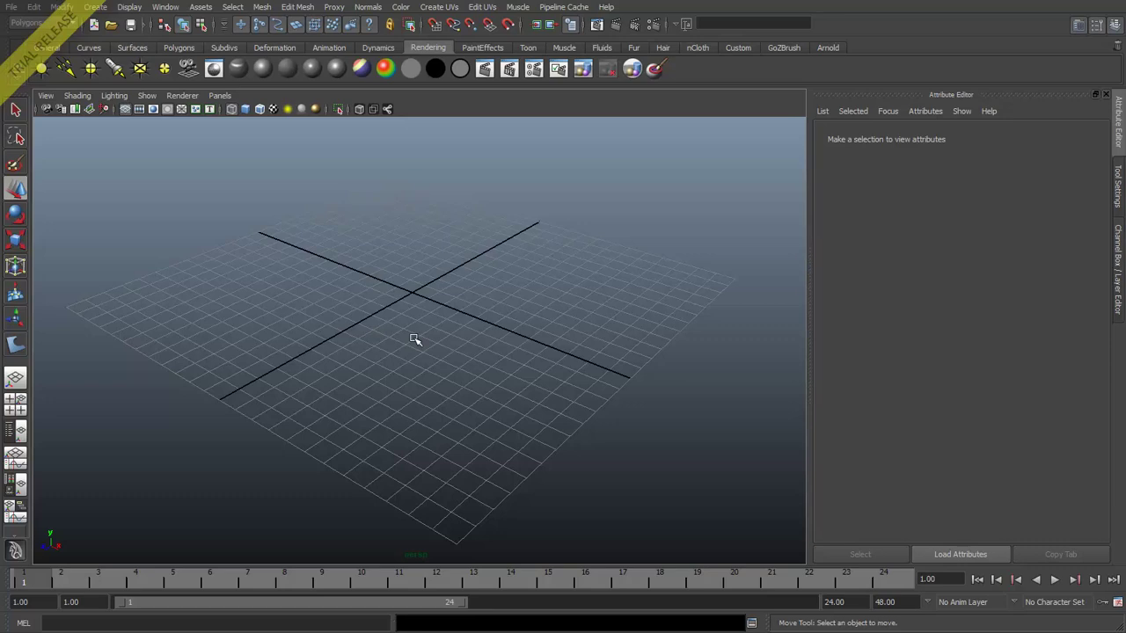
left_click_drag(504, 357, 448, 378, "alt")
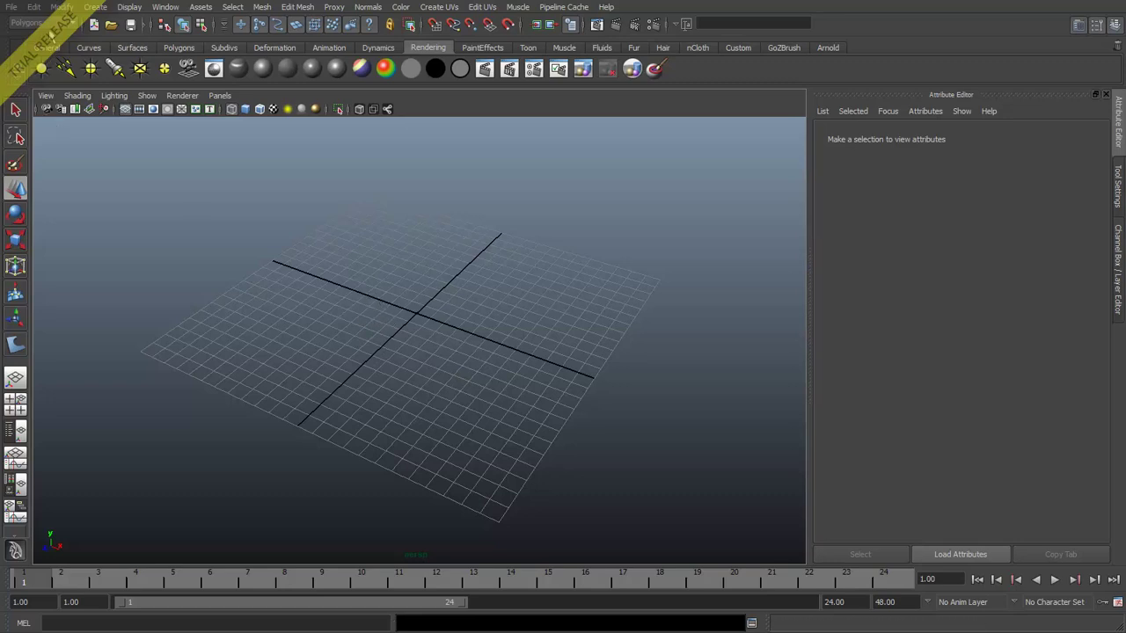
Step: Switch to the Surfaces menu set and create a NURBS plane at the origin
left_click(40, 23)
left_click(41, 54)
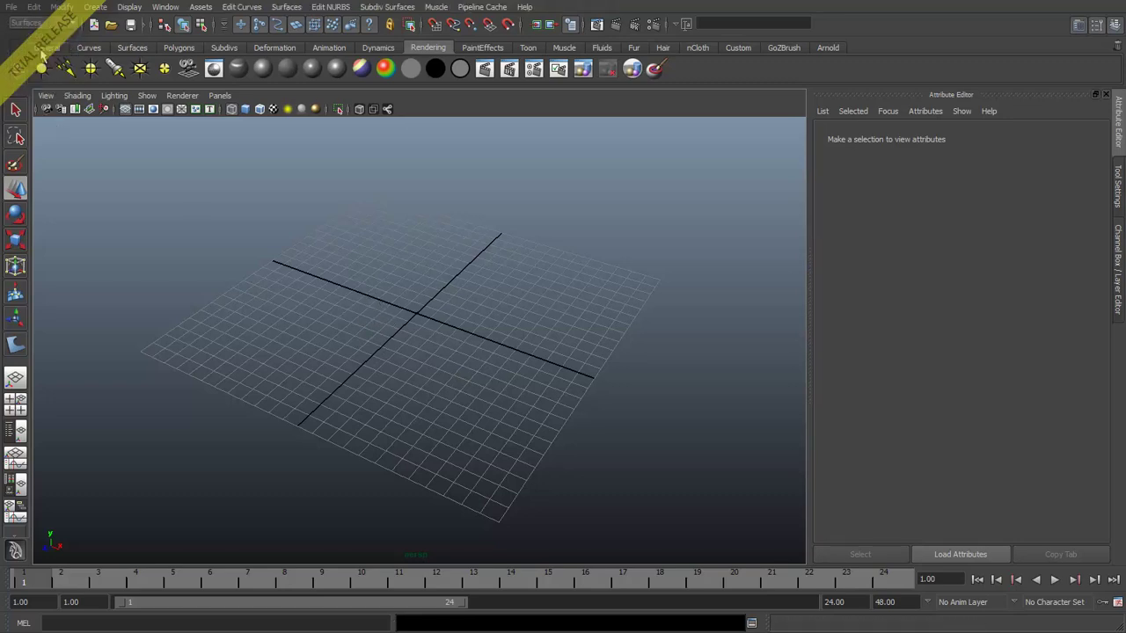
left_click(95, 7)
mouse_move(129, 7)
mouse_move(95, 7)
mouse_move(132, 27)
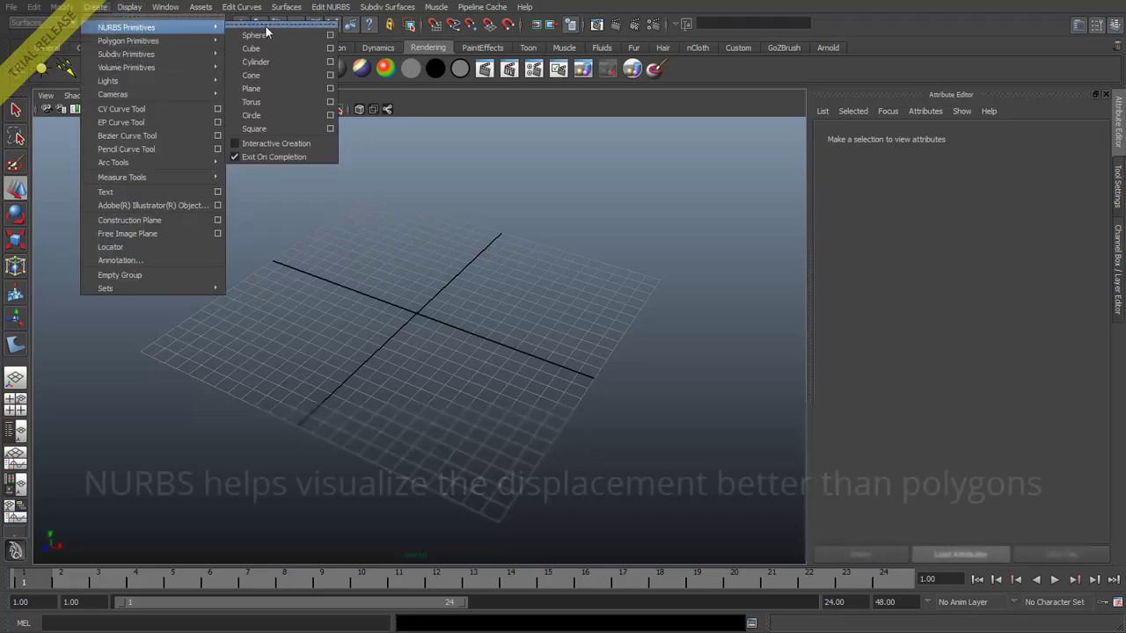
left_click(269, 88)
scroll(460, 328, "up", 3)
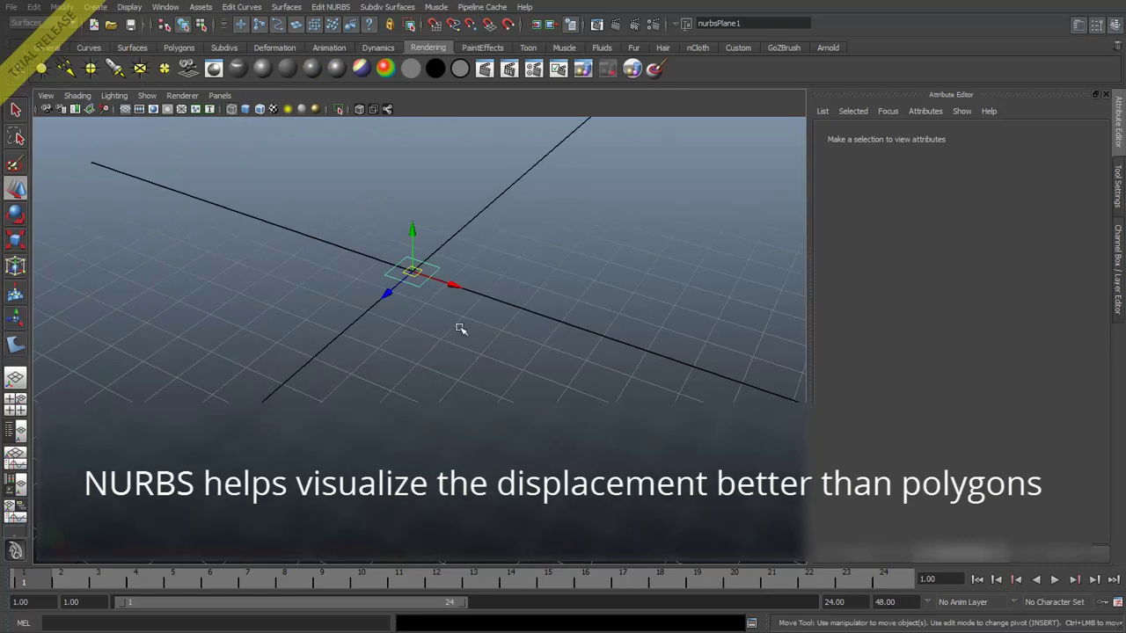
Step: Set the NURBS plane's Patches U and Patches V both to 10
key("ctrl+a")
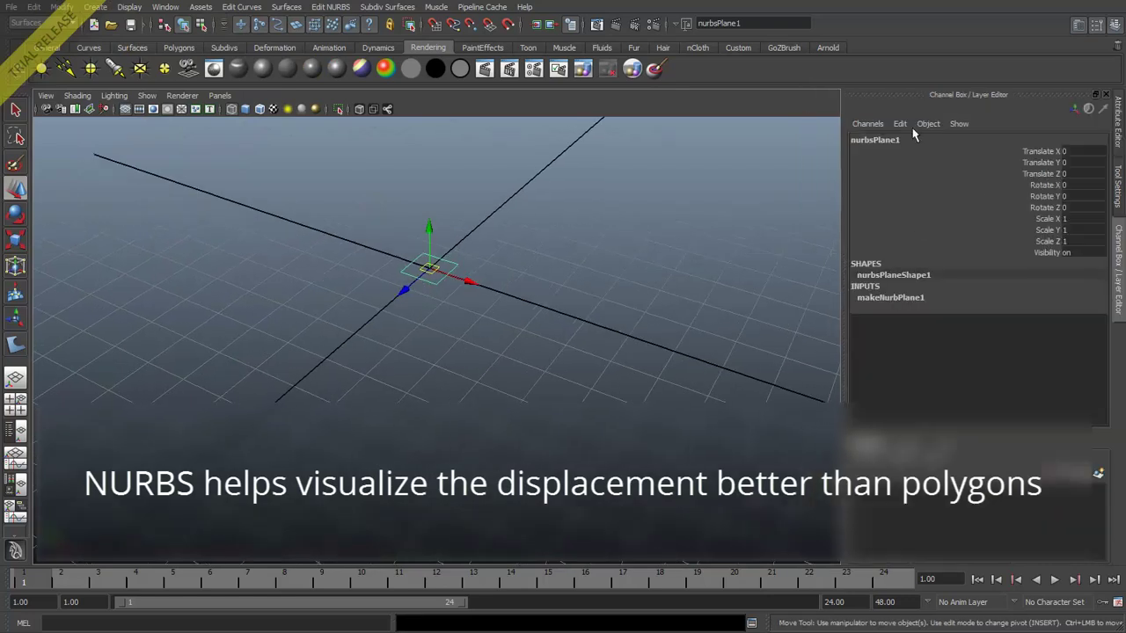
key("ctrl+a")
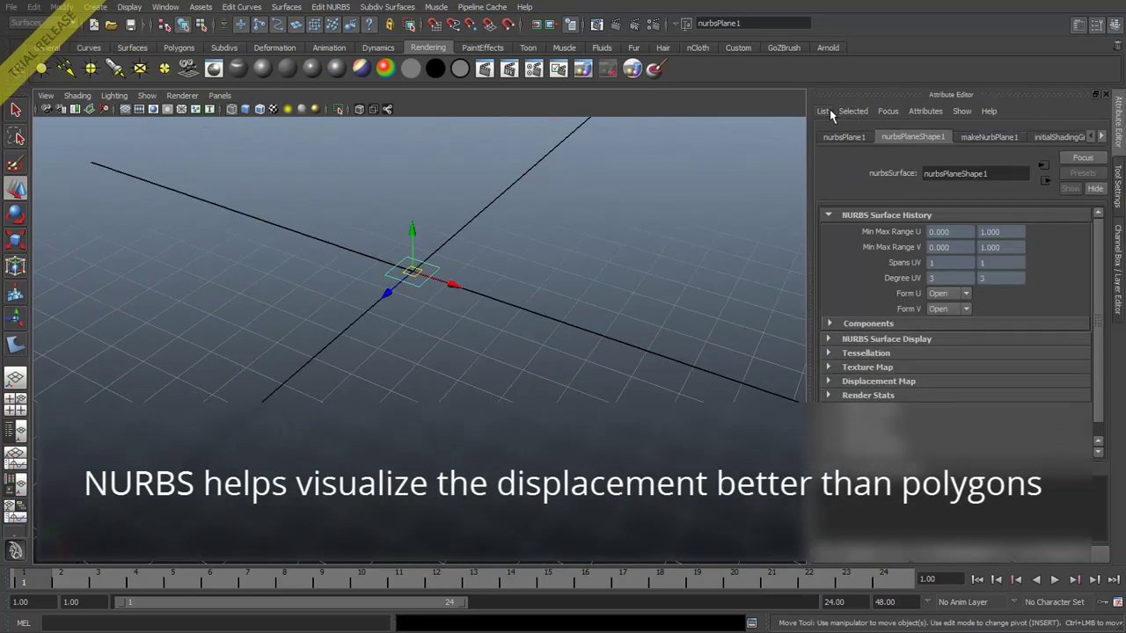
left_click(987, 138)
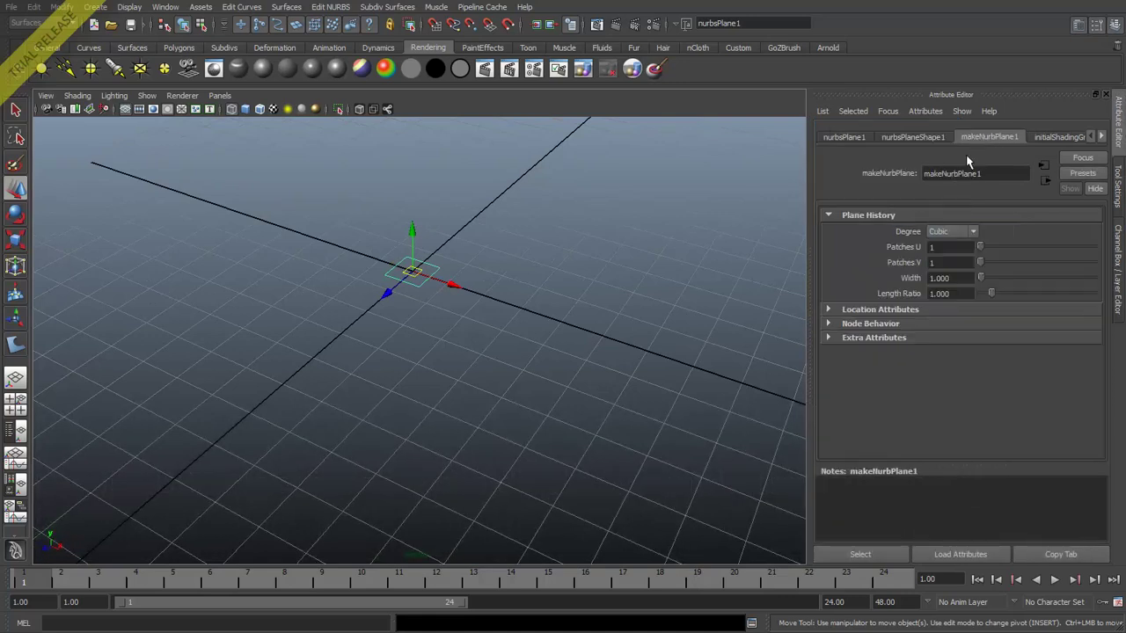
double_click(953, 247)
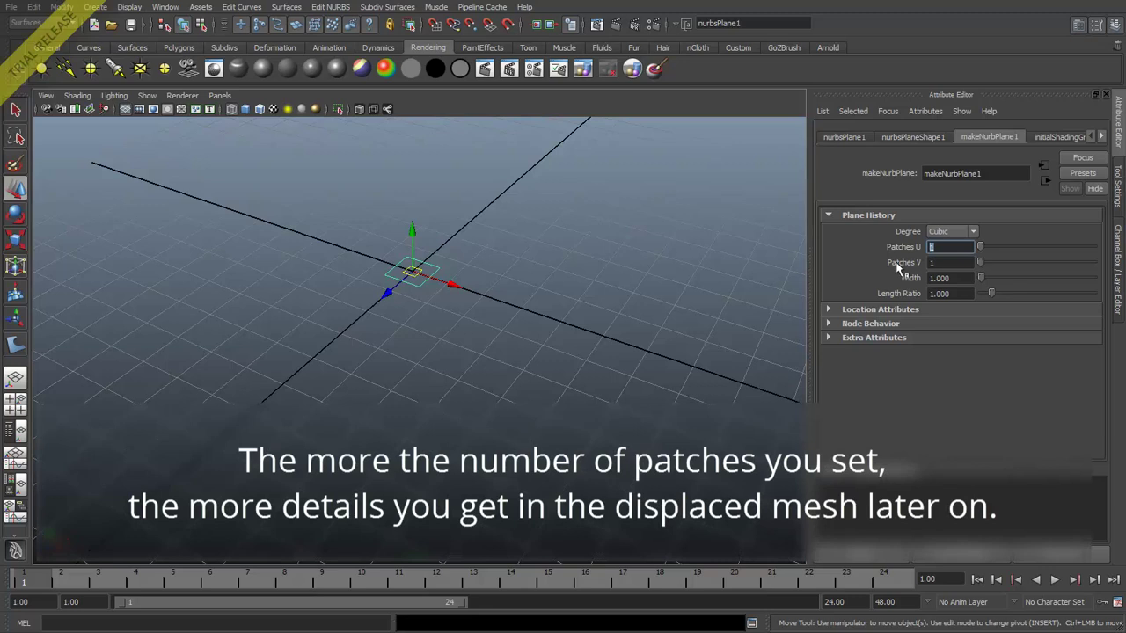
type("10")
key("Tab")
type("10")
key("Return")
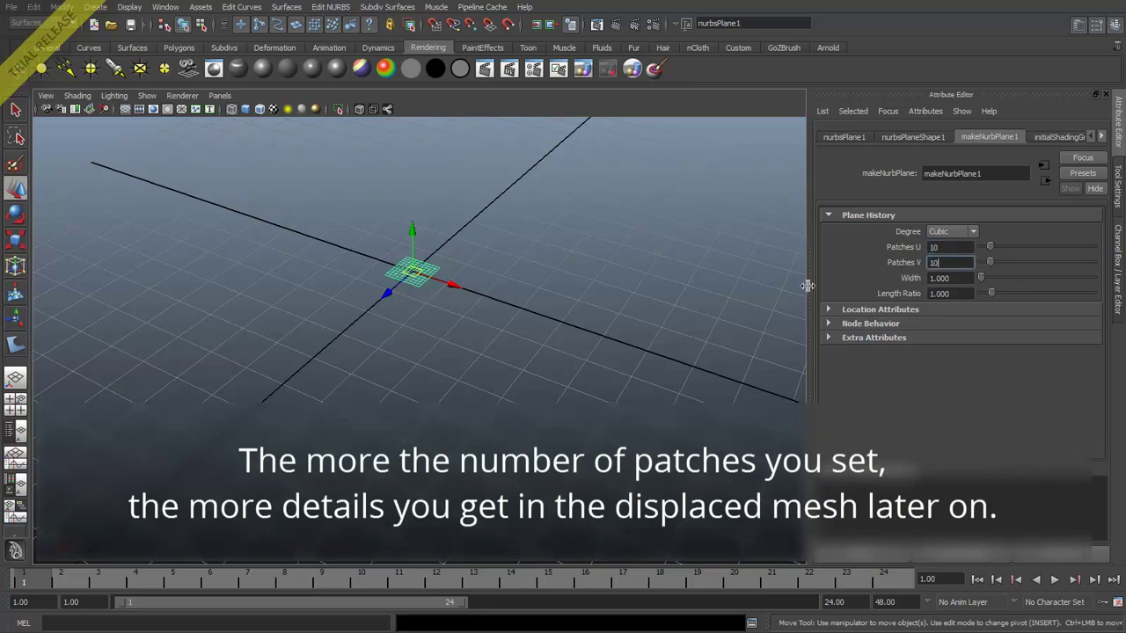
Step: Scale the plane up uniformly, setting Scale X, Y and Z to 25
right_click_drag(550, 303, 163, 312, "alt")
key("r")
middle_click_drag(424, 385, 641, 382)
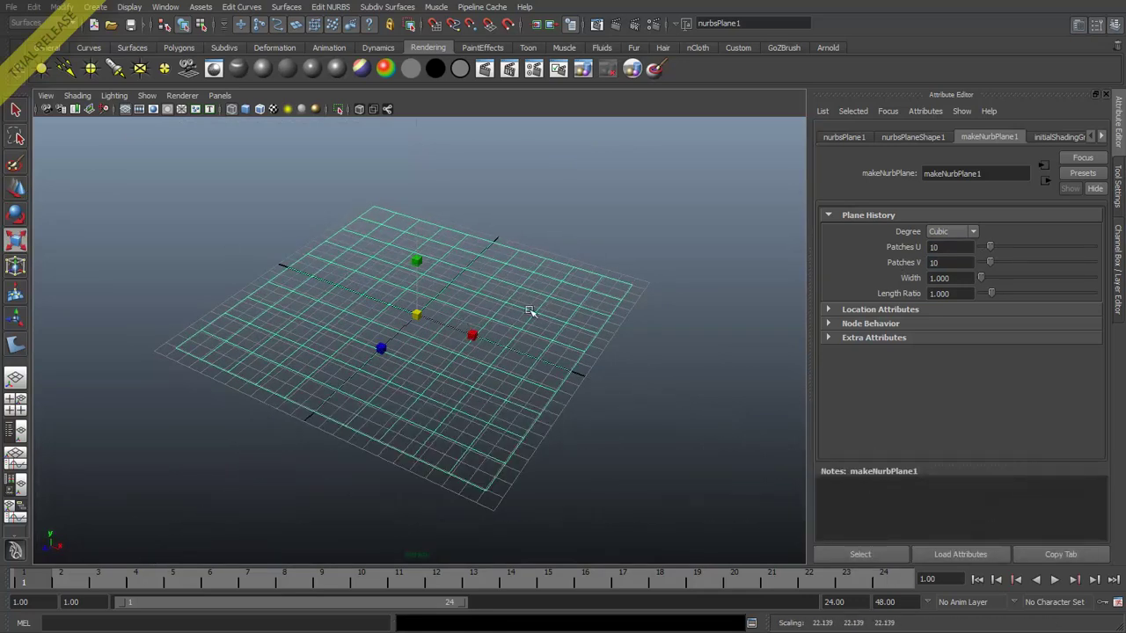
left_click(1118, 256)
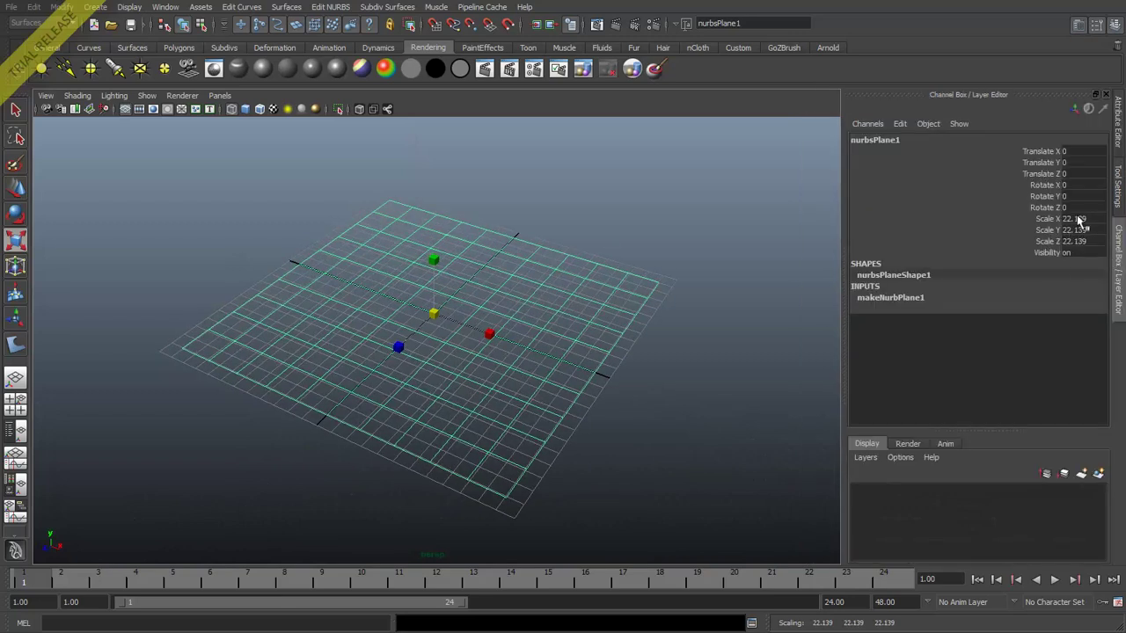
left_click_drag(1080, 220, 1079, 241)
type("25")
key("Return")
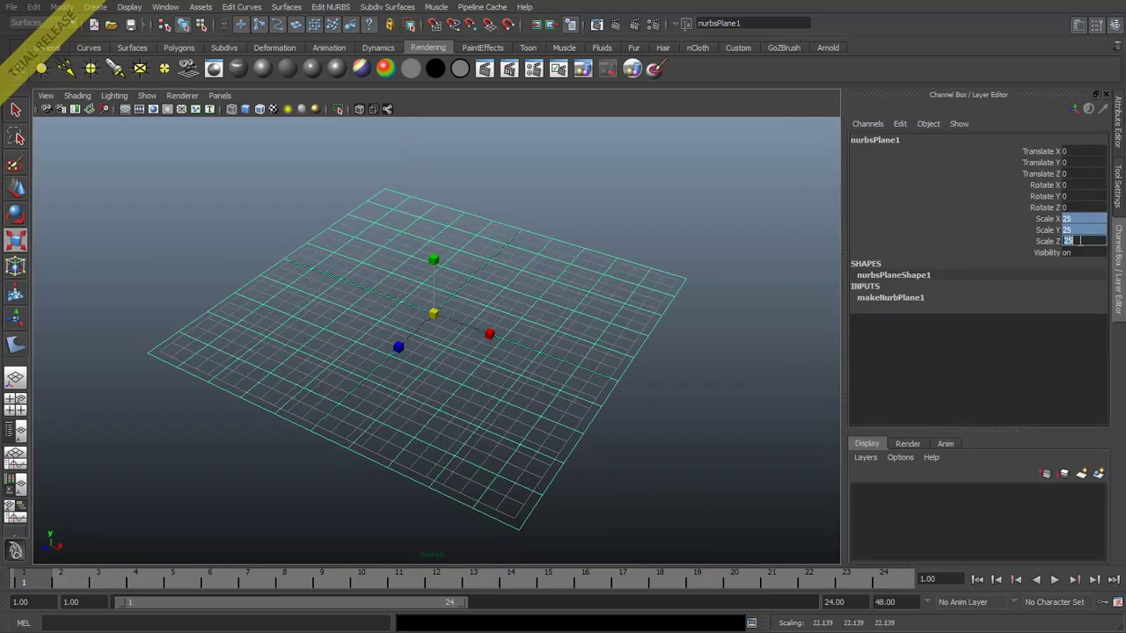
Step: Hide the viewport grid and display the plane in smooth shading
left_click_drag(342, 390, 324, 372, "alt")
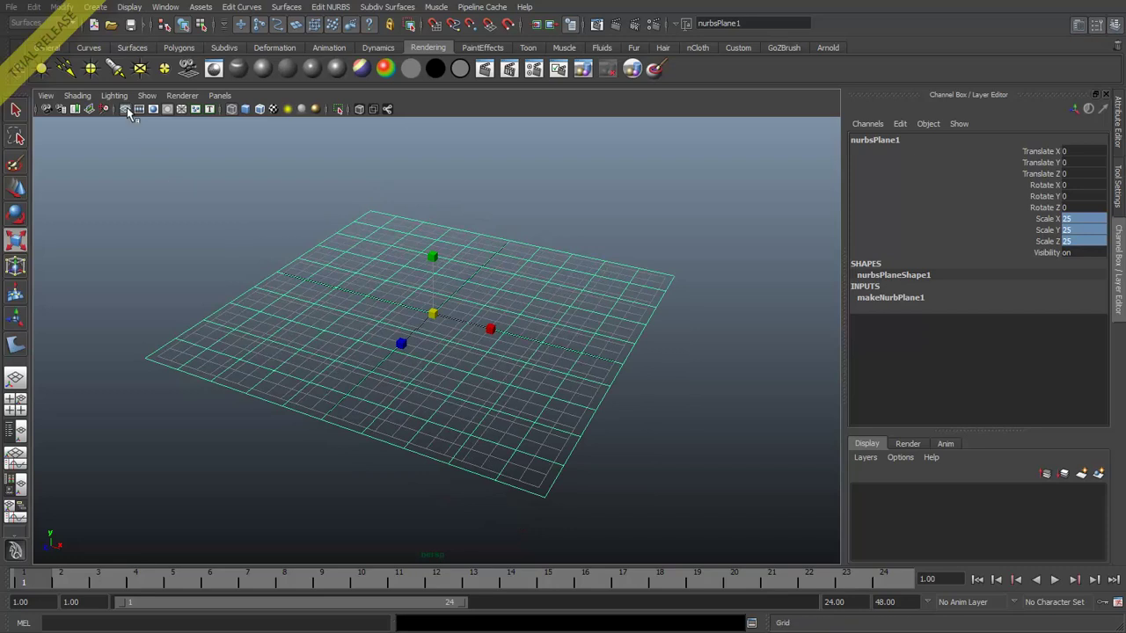
left_click(185, 275)
key("5")
left_click(460, 344)
mouse_move(460, 344)
left_mouse_down("alt")
mouse_move(334, 402)
mouse_move(325, 340)
mouse_move(421, 342)
mouse_move(410, 344)
mouse_move(448, 379)
left_mouse_up("alt")
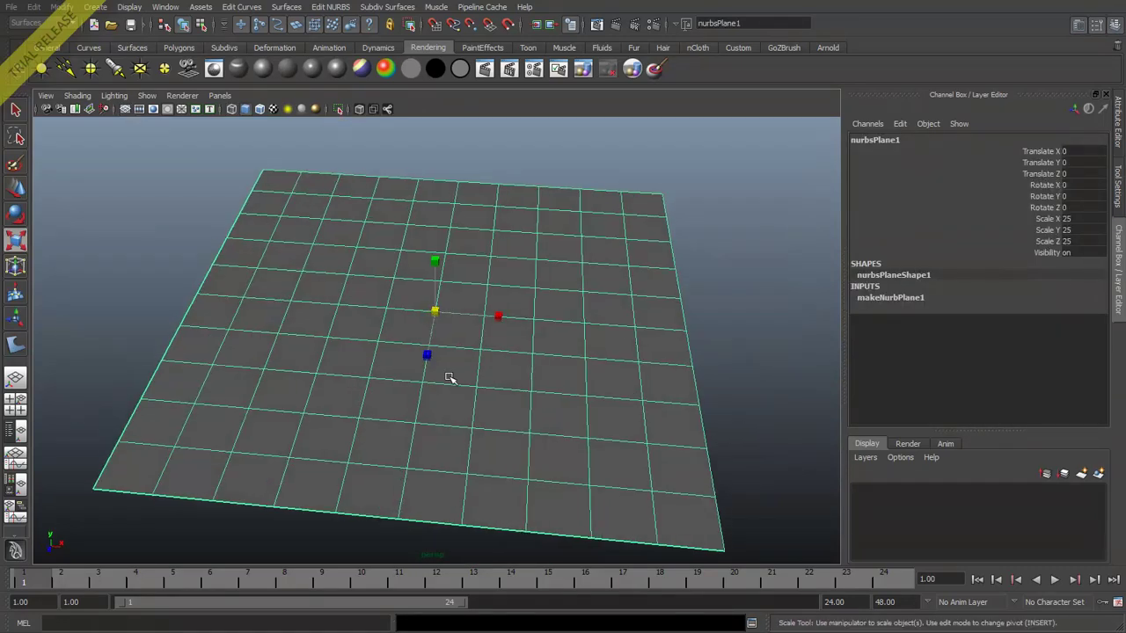
left_click_drag(514, 339, 430, 337, "alt")
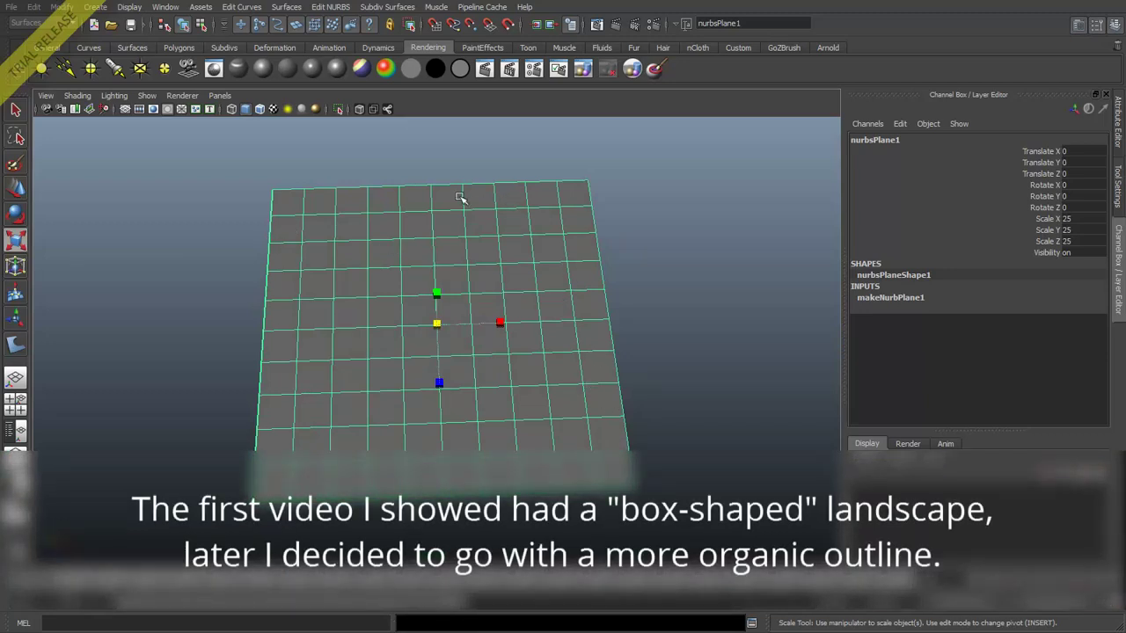
Step: Create a NURBS circle with 32 sections, keeping the Y normal axis and cubic degree
left_click(178, 262)
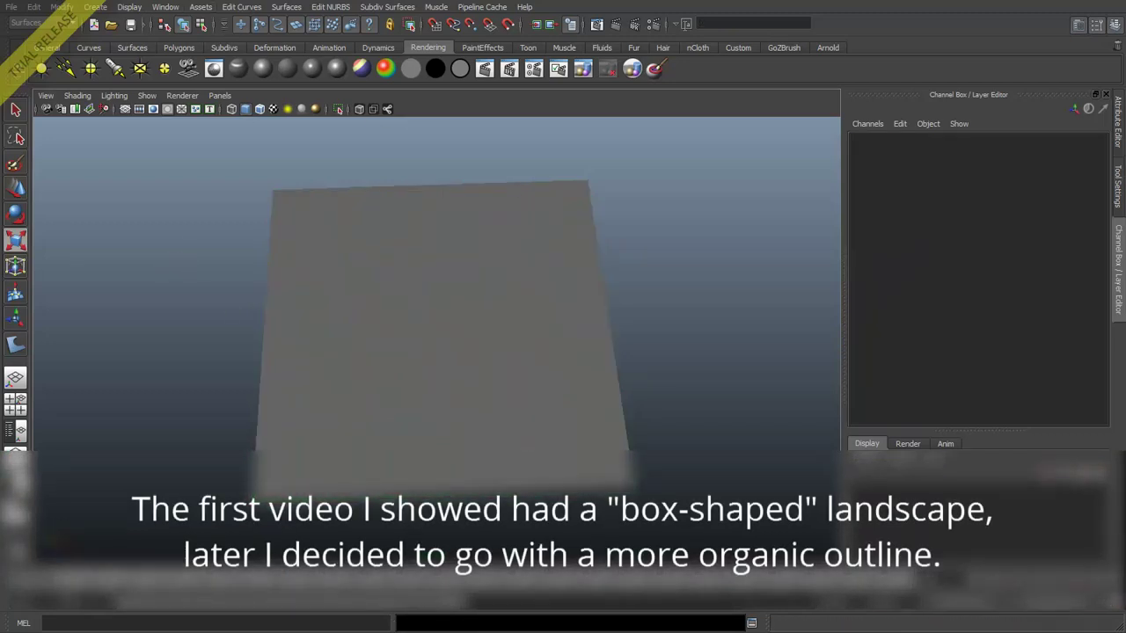
left_click(95, 6)
mouse_move(123, 28)
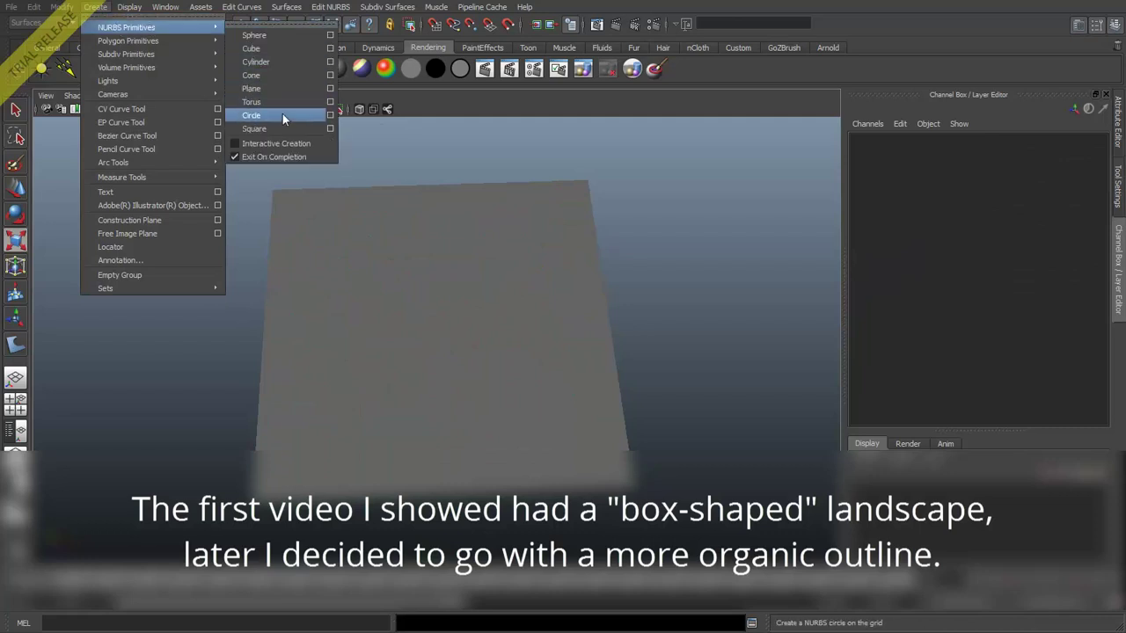
left_click(331, 115)
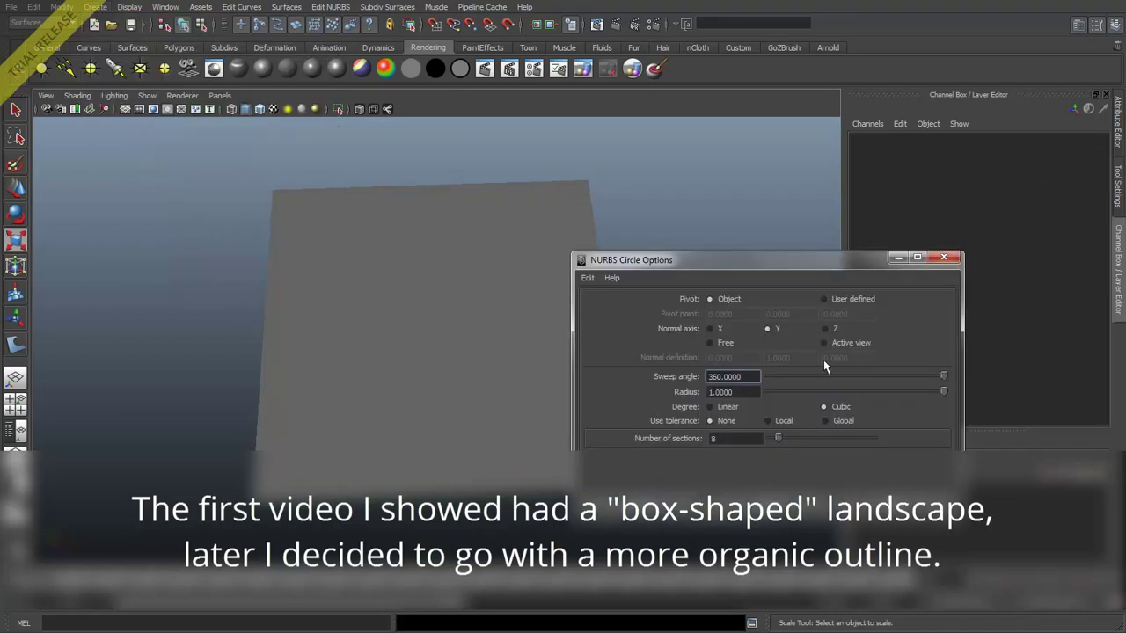
left_click(704, 438)
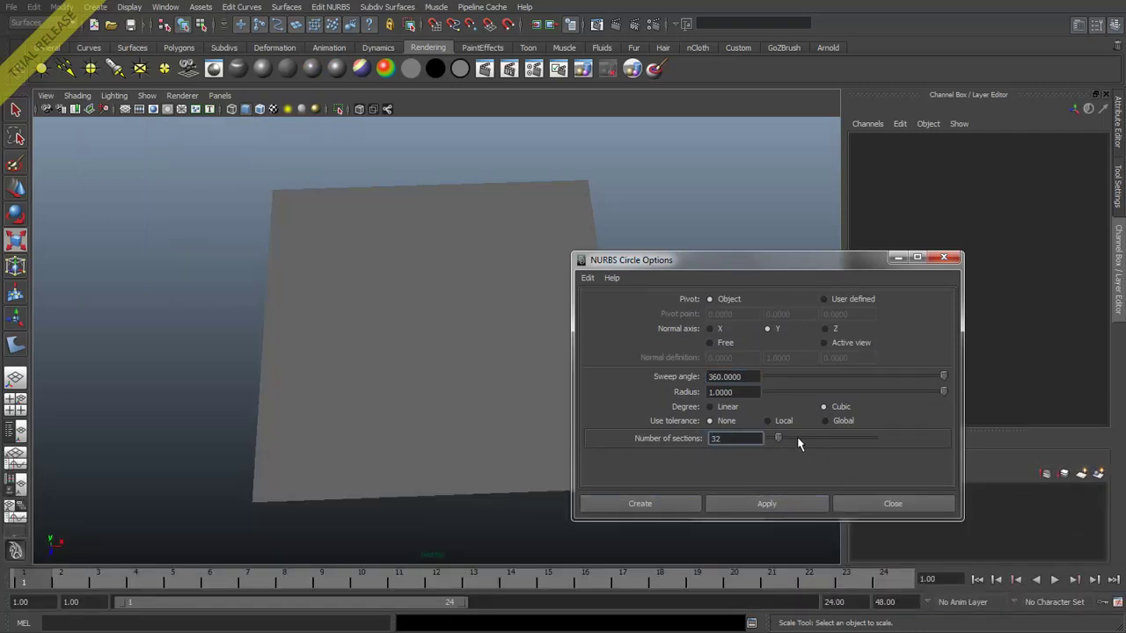
left_click(640, 504)
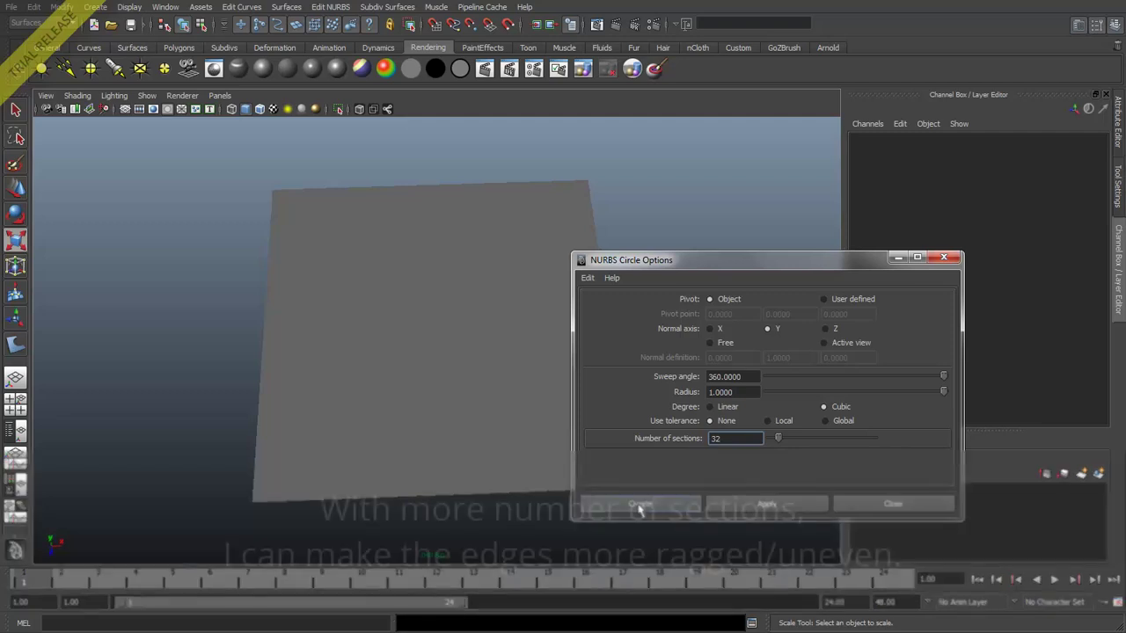
Step: Scale the circle uniformly to about 12.1 and raise it about 1.12 units above the plane
left_click_drag(638, 503, 402, 377, "alt")
middle_click_drag(402, 377, 696, 405)
key("w")
left_click_drag(443, 283, 439, 269)
left_click_drag(455, 395, 449, 393, "alt")
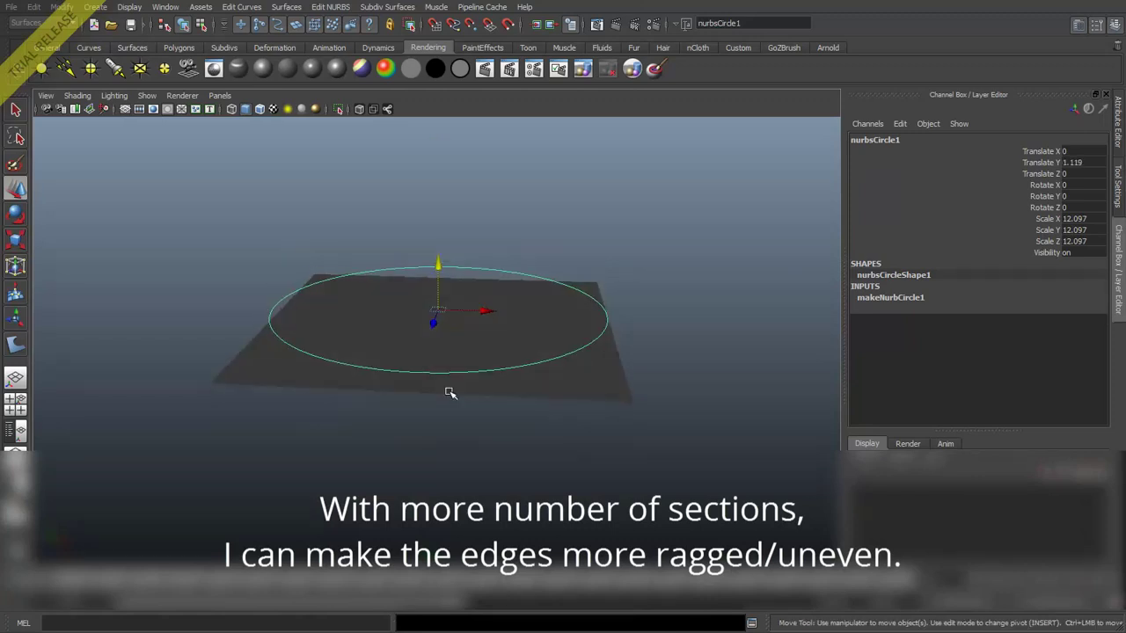
left_click_drag(551, 389, 455, 448, "alt")
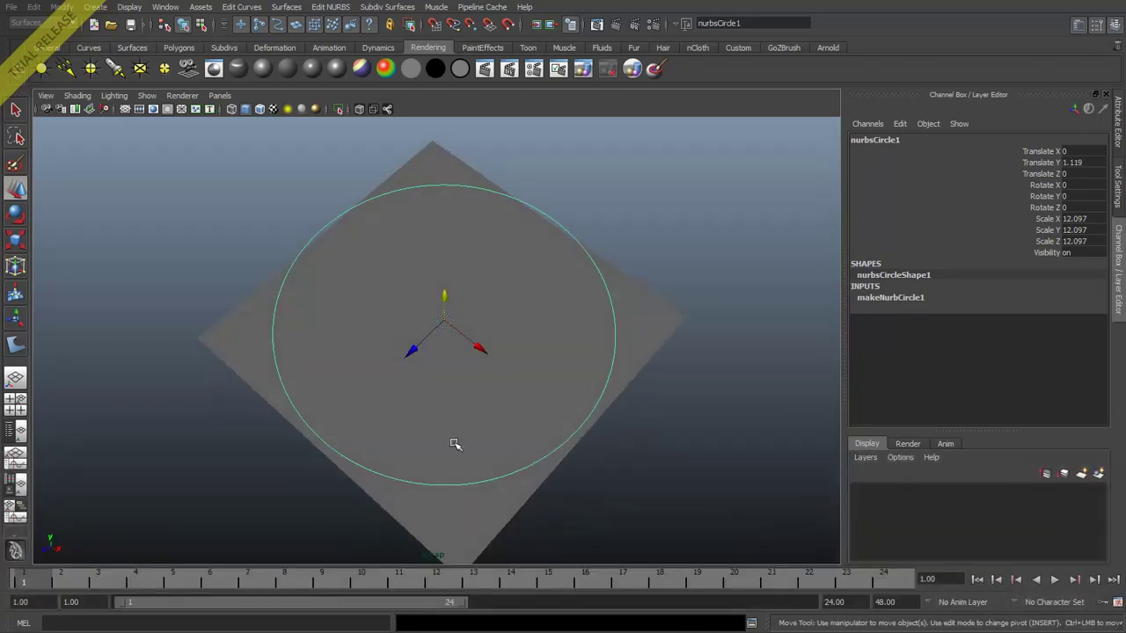
right_click_drag(455, 447, 594, 460, "alt")
left_click_drag(592, 452, 606, 424, "alt")
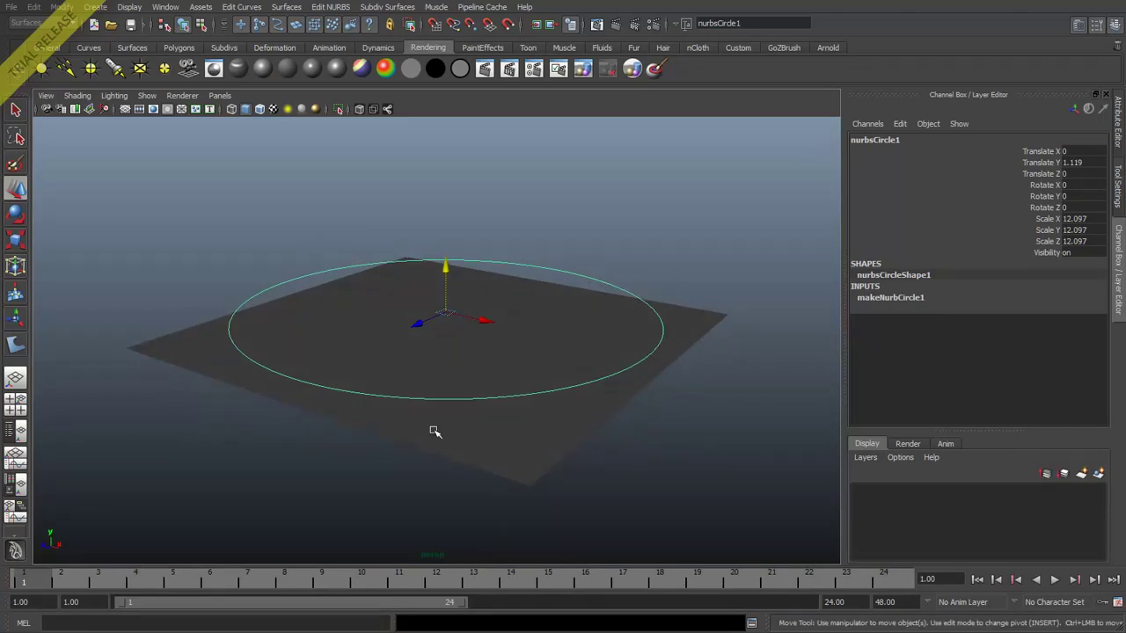
Step: Select the plane together with the circle and open the Project Curve on Surface options
left_click_drag(435, 431, 565, 448, "alt")
left_click_drag(729, 371, 680, 452)
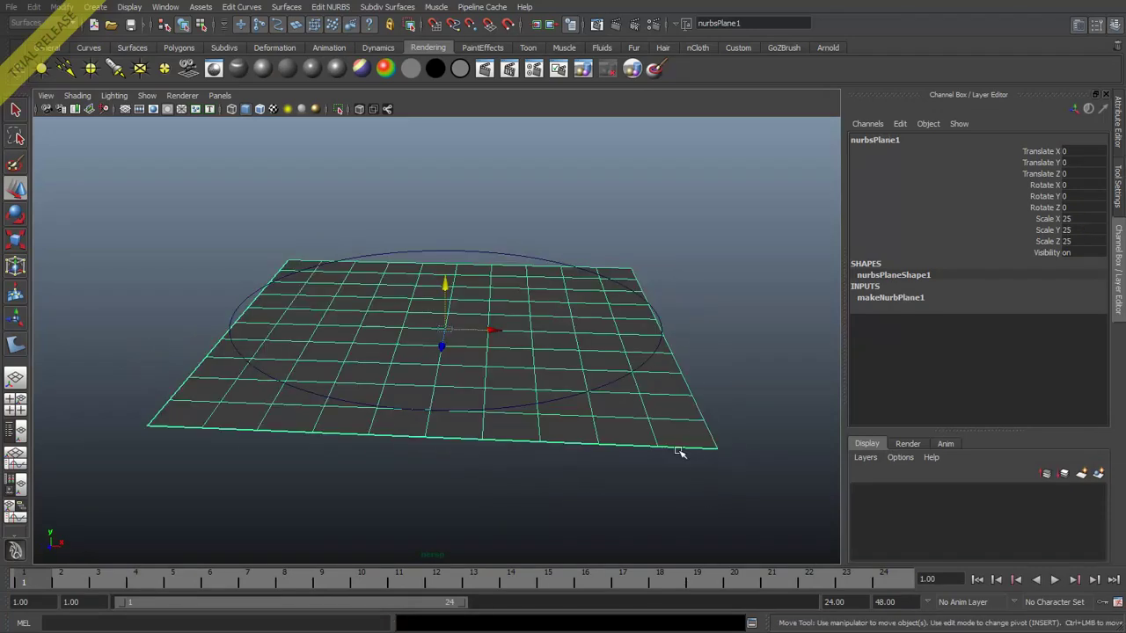
left_click(546, 261)
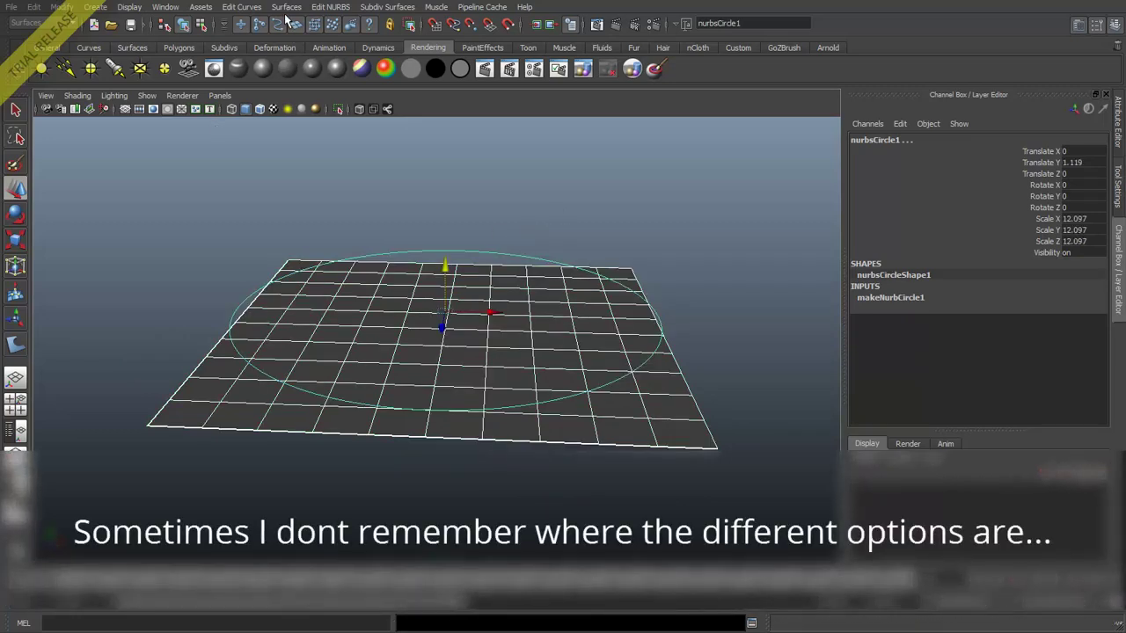
left_click(329, 7)
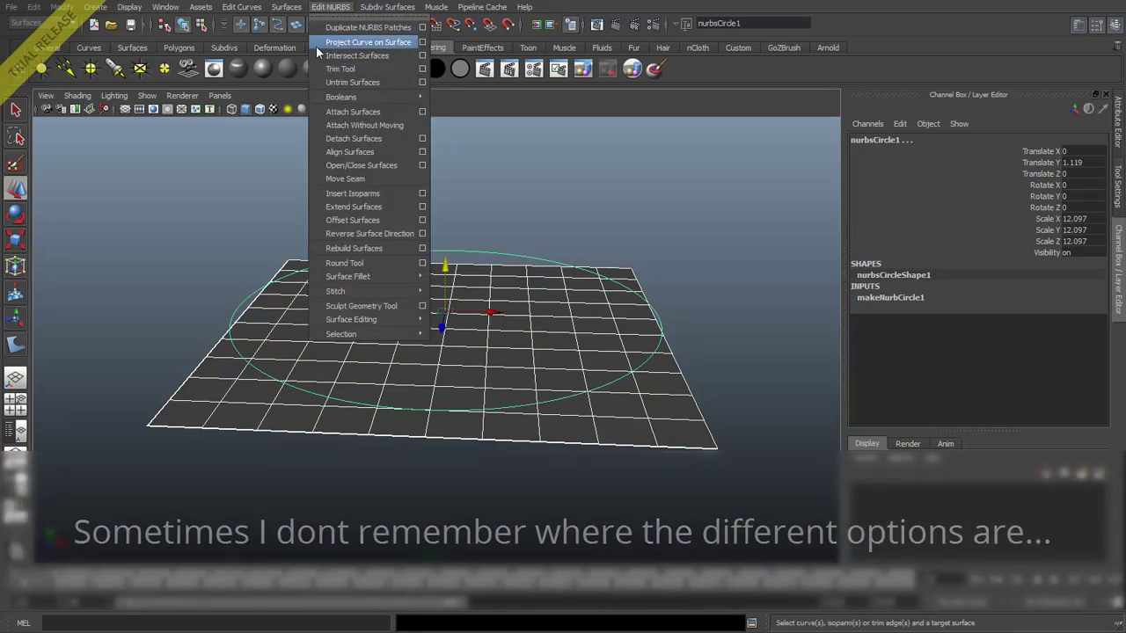
left_click(422, 42)
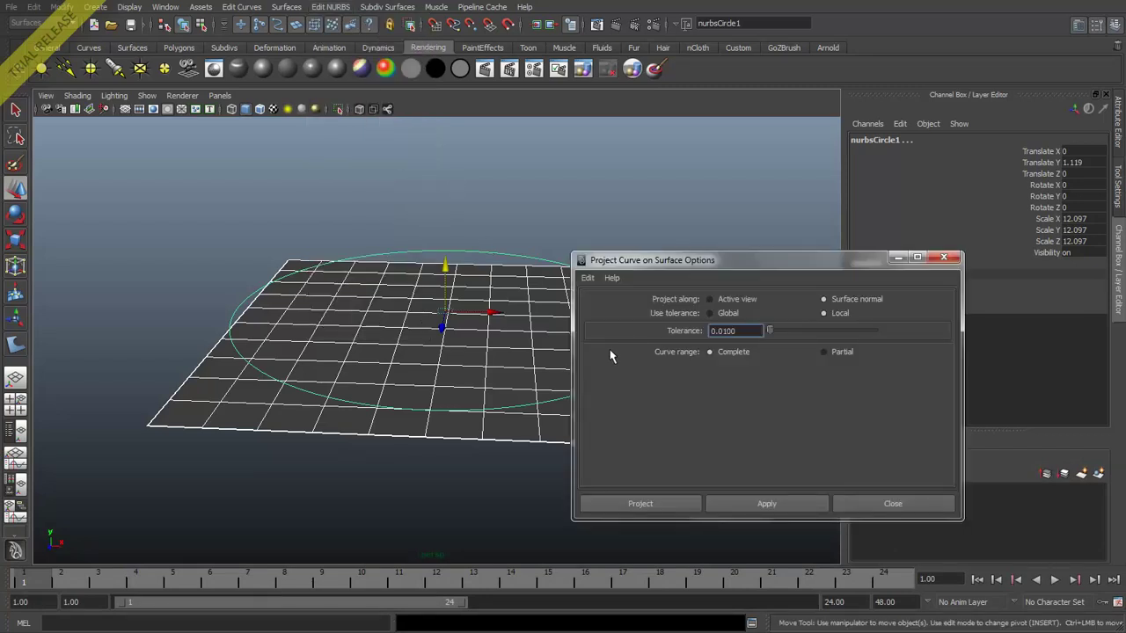
Step: Reset the projection options and project the circle onto the plane along the active view from an angled perspective
left_click(587, 278)
left_click(602, 303)
left_click_drag(727, 262, 906, 230)
left_click_drag(352, 354, 494, 364, "alt")
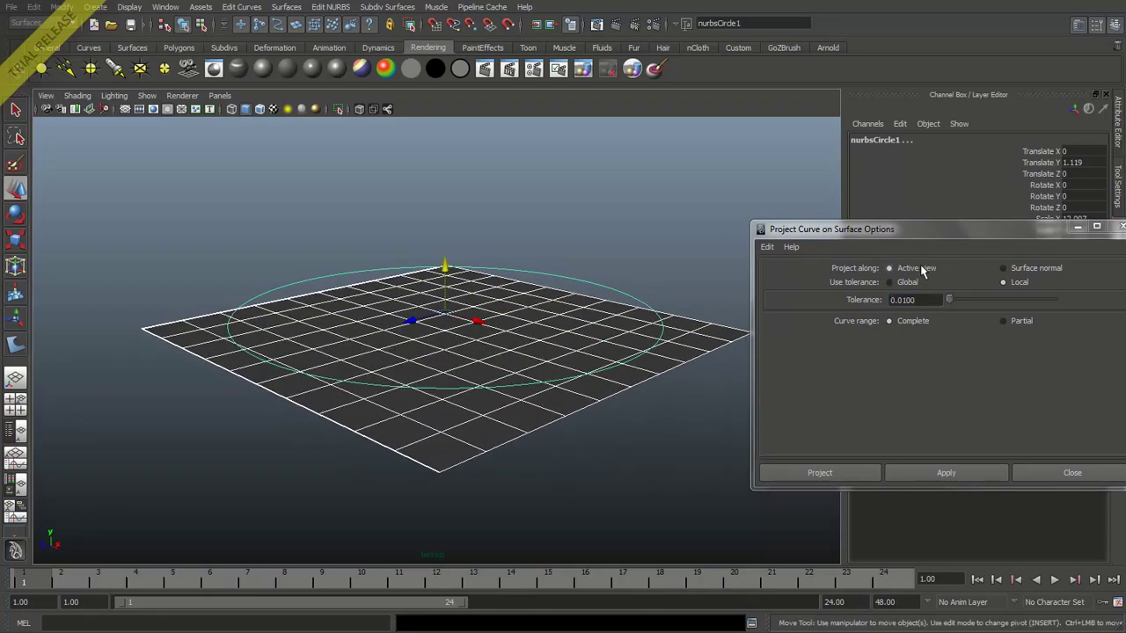
left_click(925, 469)
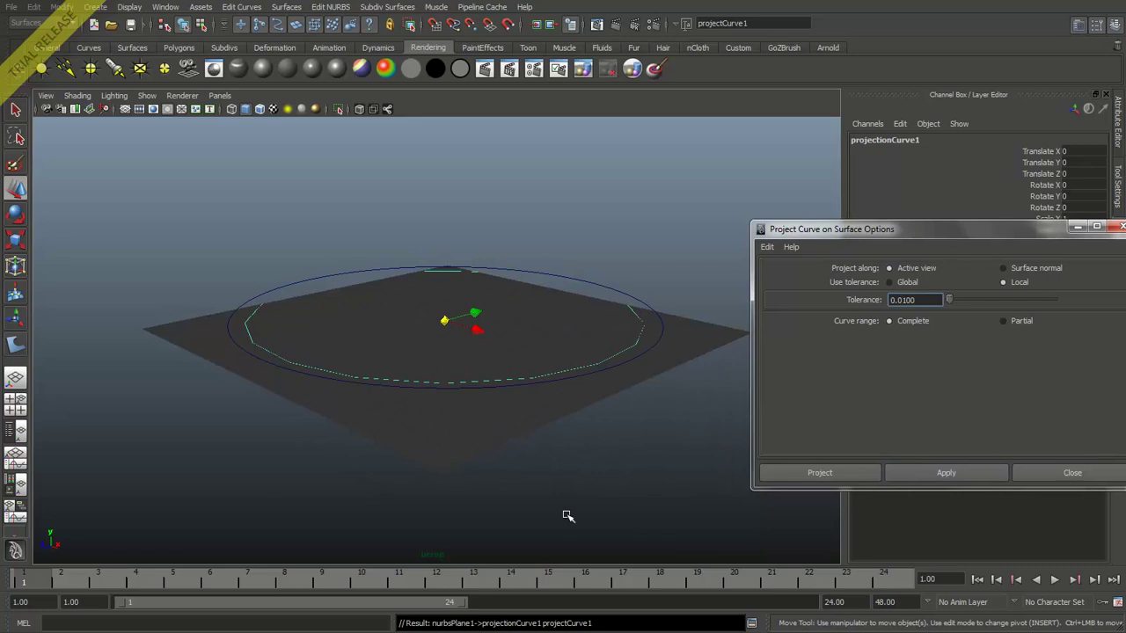
Step: Examine the projected curve on the plane from several angles, comparing it with the original circle above
mouse_move(463, 481)
left_mouse_down("alt")
mouse_move(408, 432)
mouse_move(503, 452)
mouse_move(467, 470)
left_mouse_up("alt")
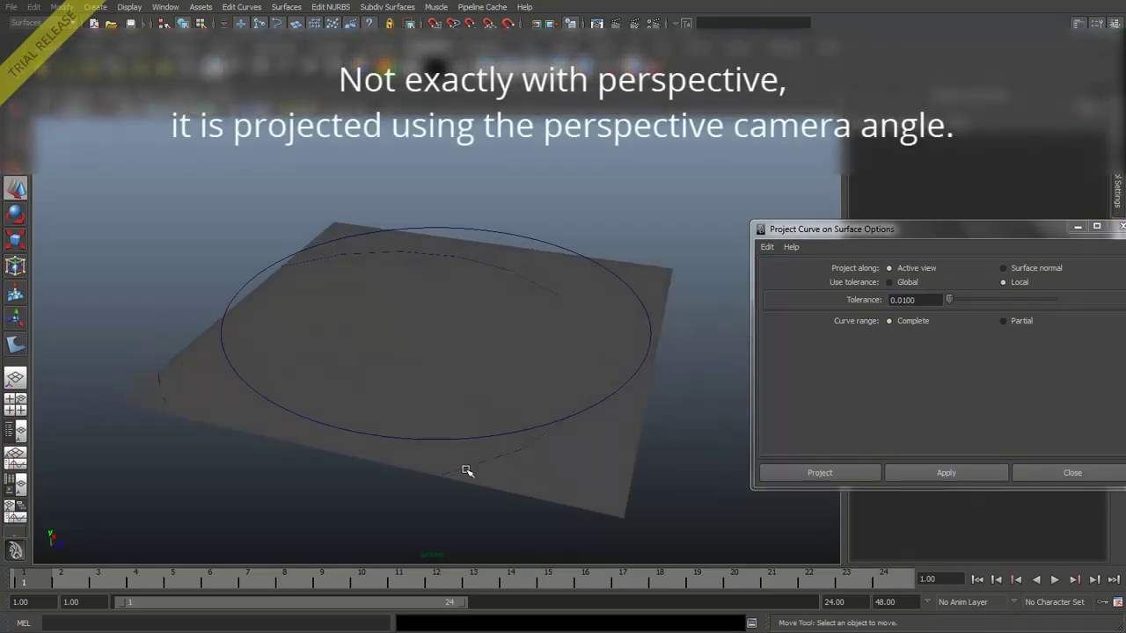
left_click(375, 355)
left_click_drag(422, 338, 278, 479, "alt")
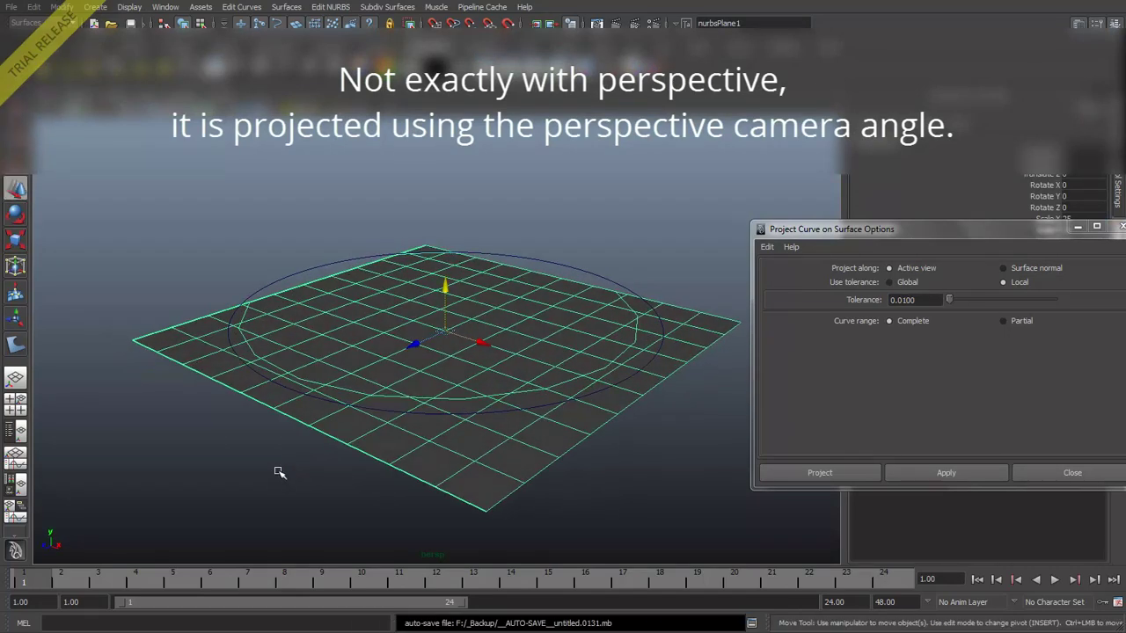
left_click_drag(334, 402, 510, 432, "alt")
left_click(576, 239)
left_click_drag(574, 244, 651, 483, "alt")
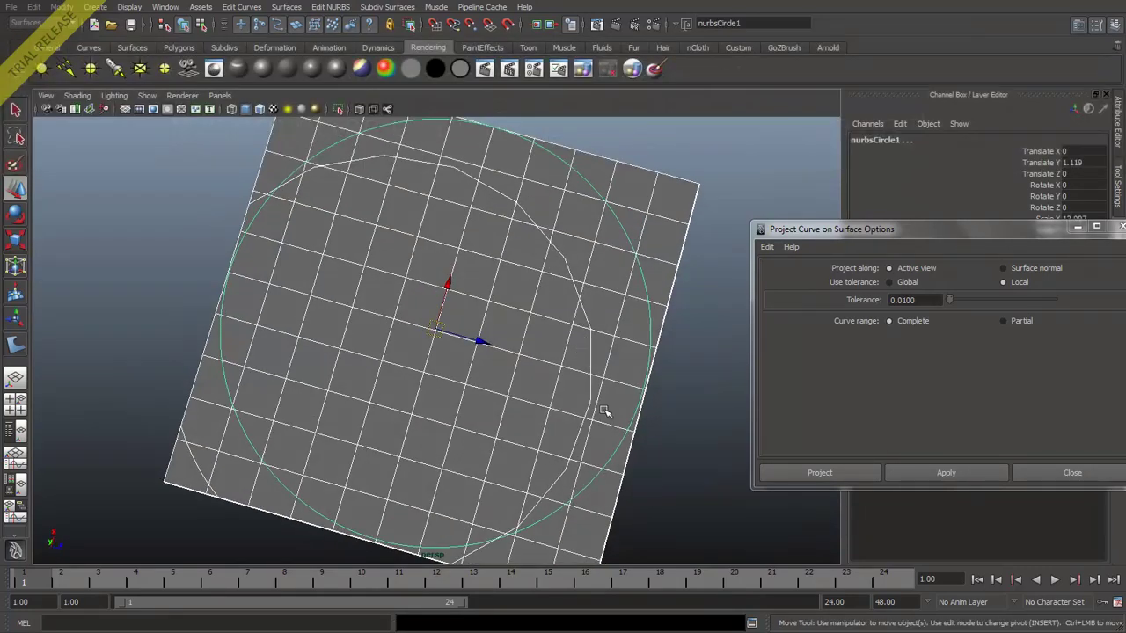
left_click(664, 441)
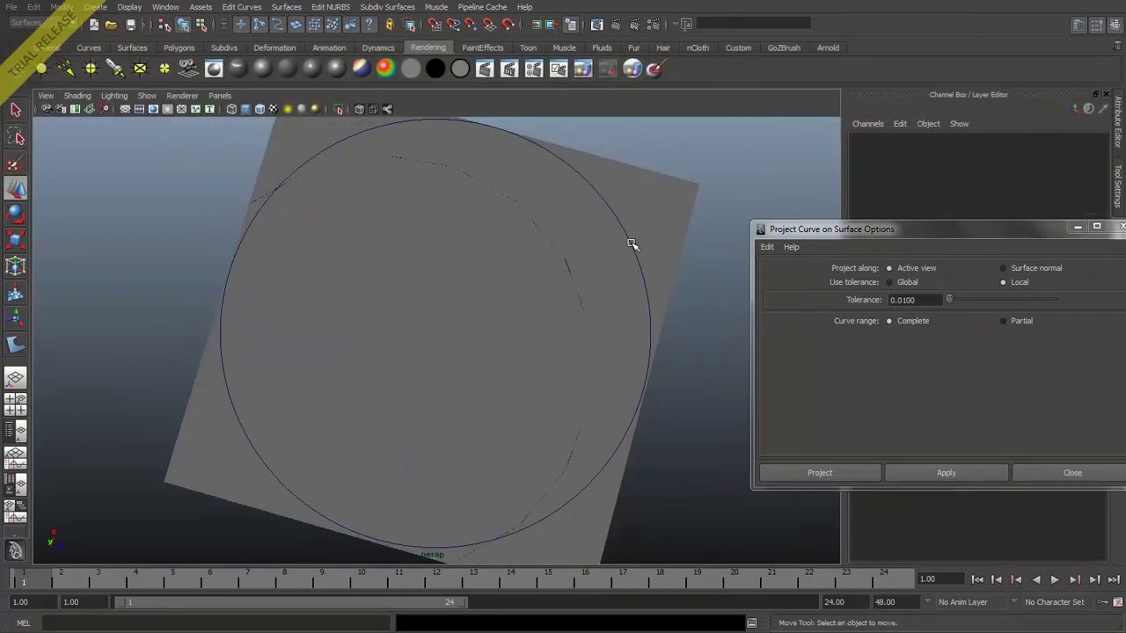
Step: Undo the active-view projection so the plane and circle are selected together again
key("shift+z")
key("shift+z")
key("shift+z")
key("ctrl+z")
key("ctrl+z")
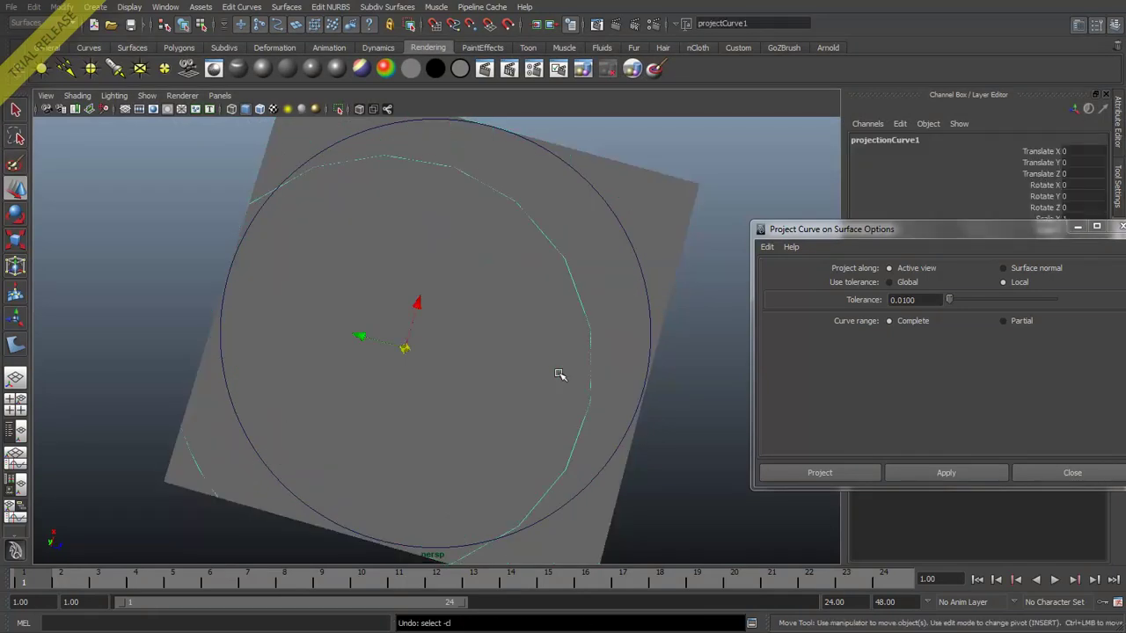
key("ctrl+z")
key("ctrl+z")
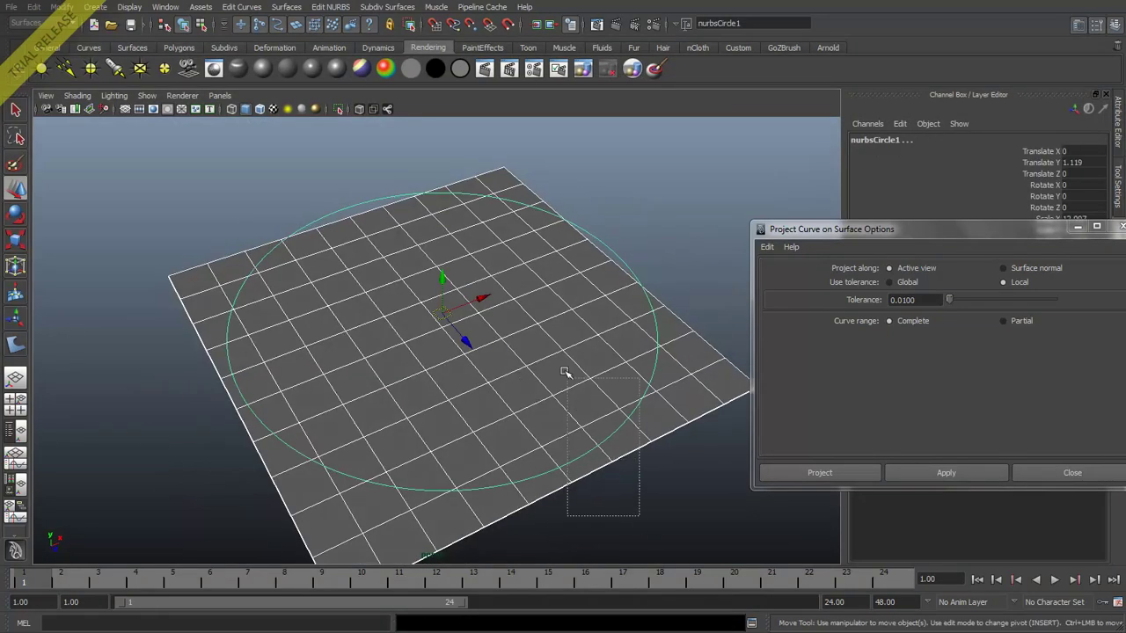
Step: Project the circle onto the plane along the surface normal, then close the projection options
left_click(1004, 268)
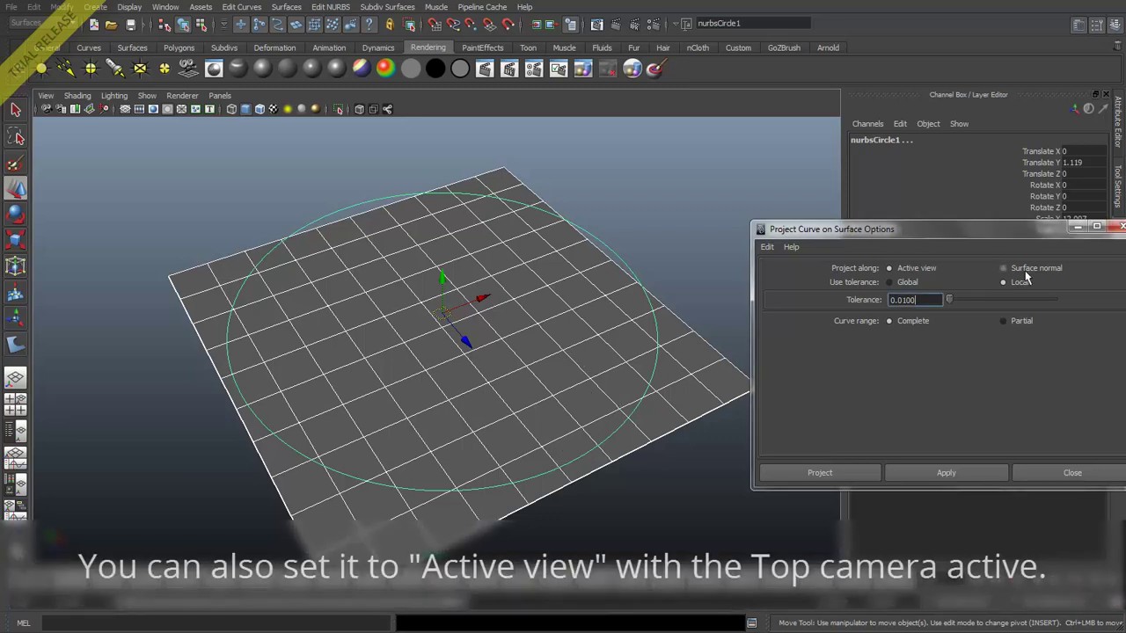
left_click_drag(471, 410, 475, 356, "alt")
left_click_drag(414, 387, 427, 431, "alt")
left_click(913, 474)
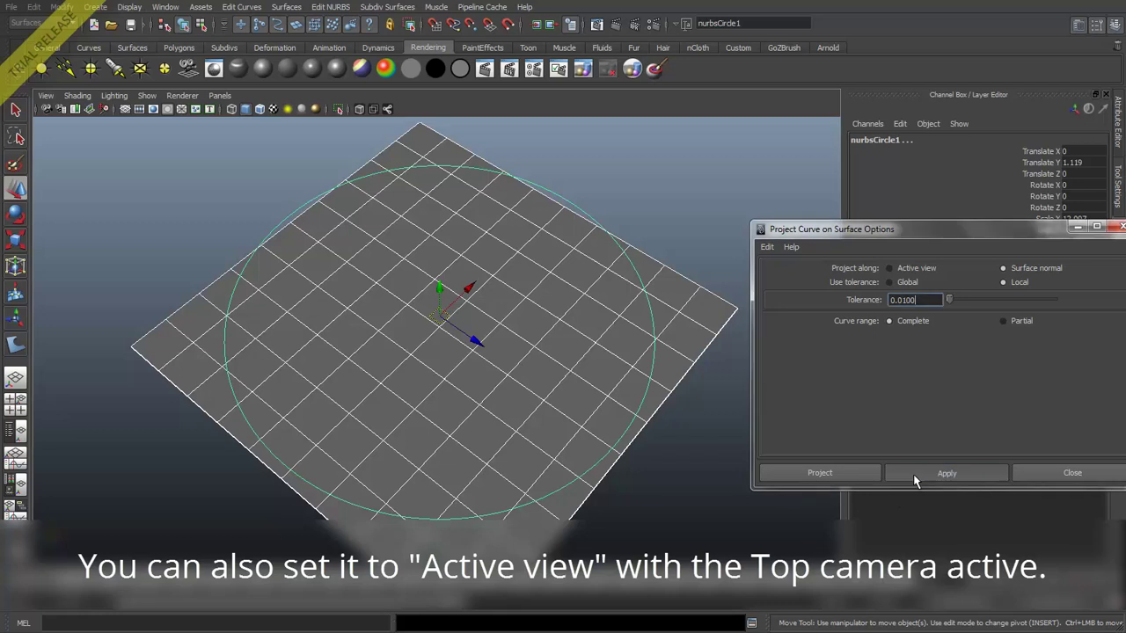
left_click_drag(502, 460, 636, 433, "alt")
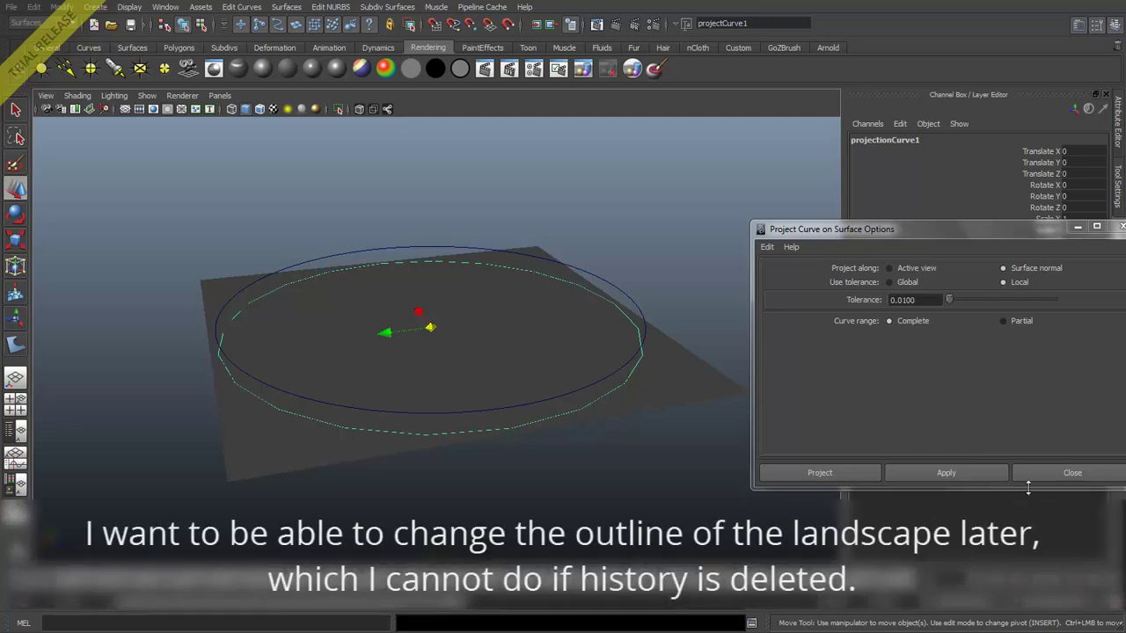
left_click(1066, 472)
left_click(699, 484)
Step: Lower the NURBS circle beneath the plane to a Translate Y of about -2.34, undoing any sideways shift
left_click_drag(321, 432, 461, 437, "alt")
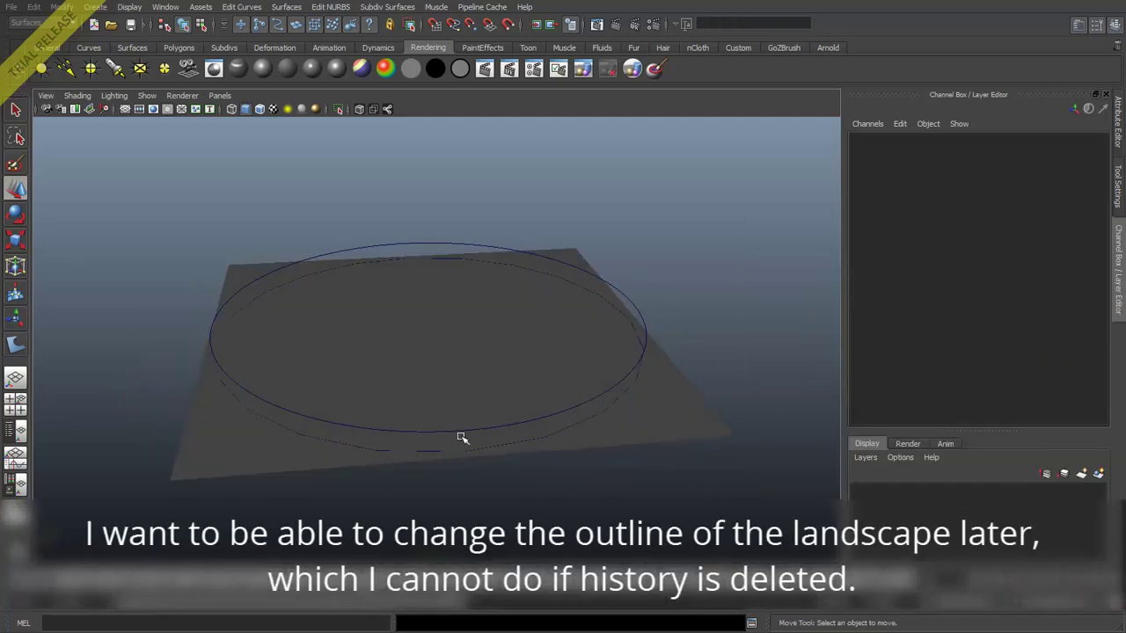
left_click(638, 309)
left_click_drag(429, 268, 480, 414)
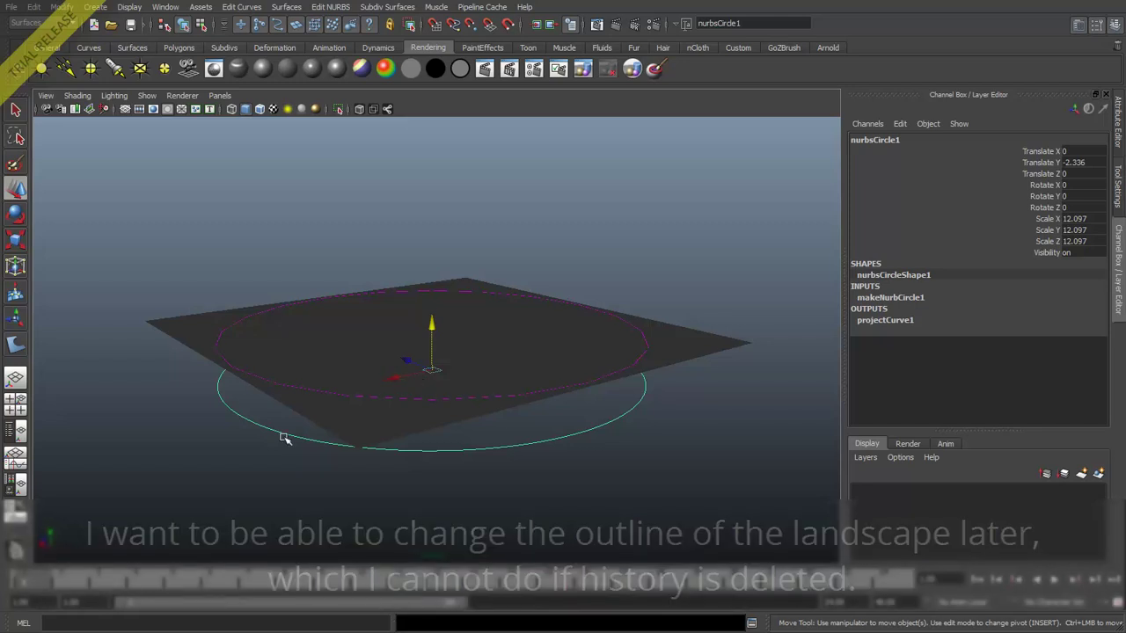
mouse_move(503, 481)
middle_mouse_down()
mouse_move(533, 445)
mouse_move(448, 445)
mouse_move(449, 486)
mouse_move(542, 463)
mouse_move(455, 467)
mouse_move(490, 457)
mouse_move(515, 462)
mouse_move(514, 473)
middle_mouse_up()
key("ctrl+z")
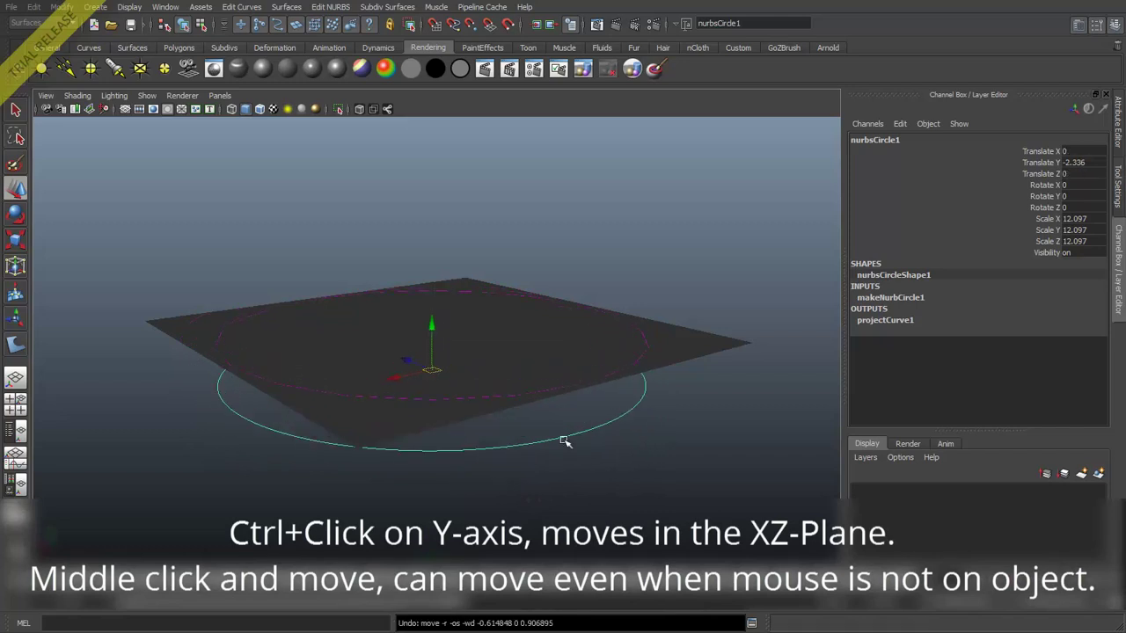
Step: Try reshaping the projected outline by moving one control vertex of the circle horizontally
right_click_drag(564, 442, 410, 470)
left_click_drag(410, 469, 584, 478, "alt")
left_click(628, 430)
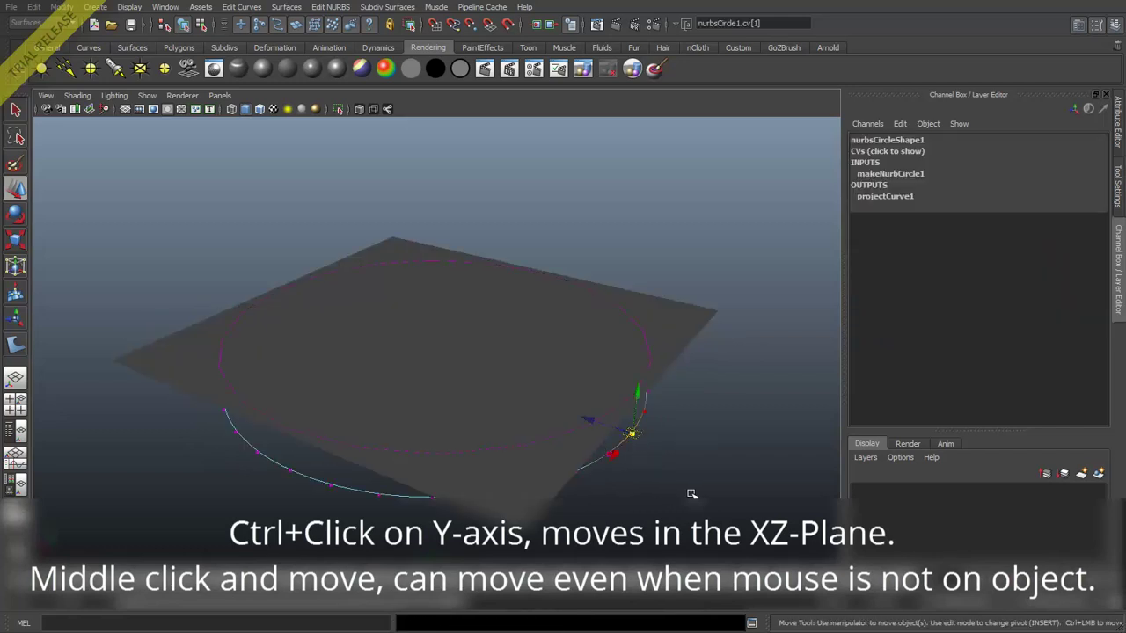
middle_click_drag(679, 472, 623, 455)
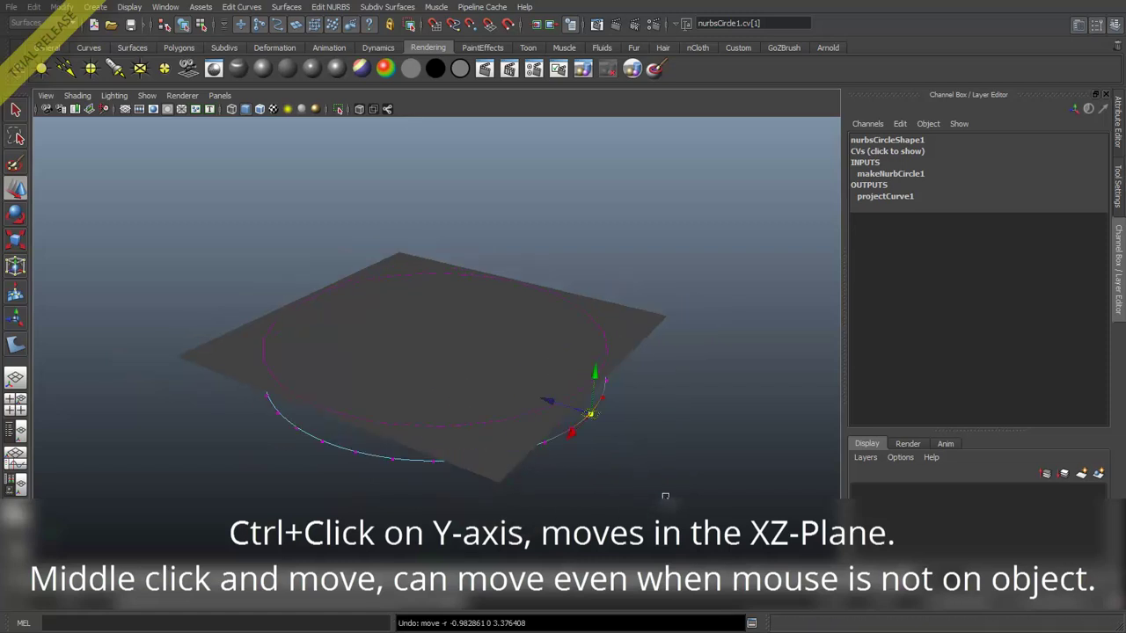
left_click_drag(666, 498, 583, 265, "alt")
left_click(704, 403)
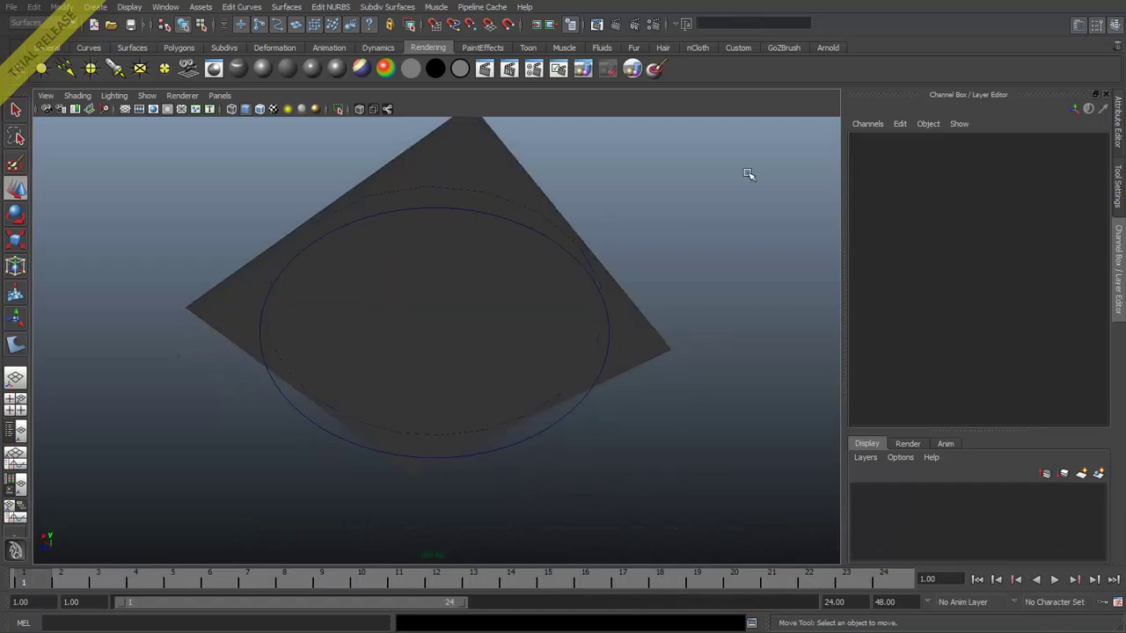
Step: Examine the circle and its control vertices against the projected curve from below and above the plane
left_click(514, 223)
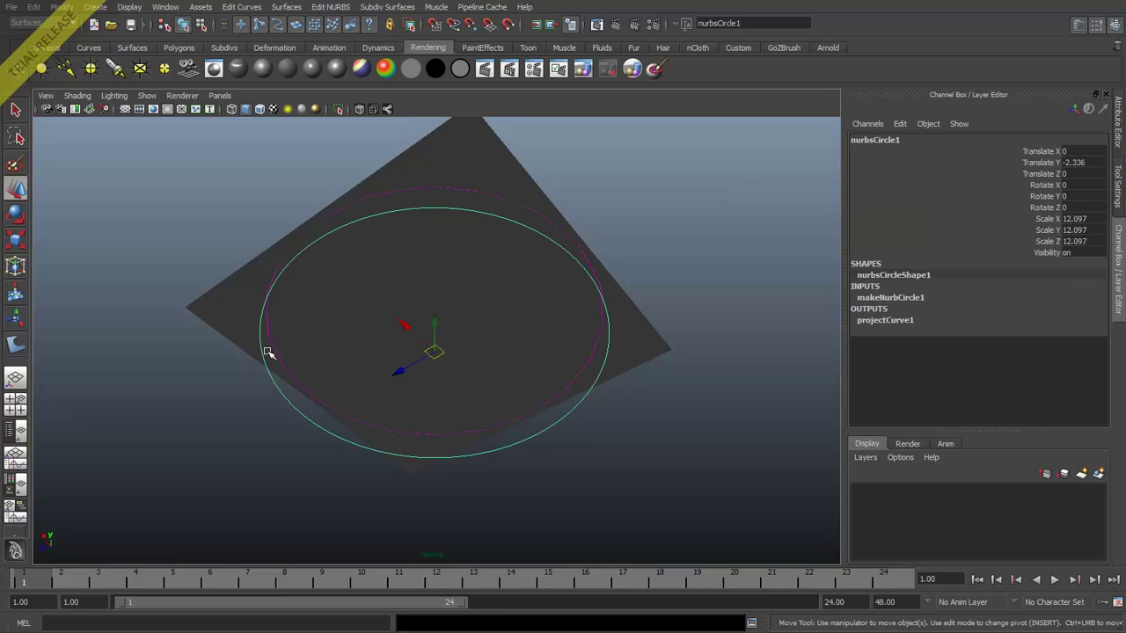
left_click(271, 398)
left_click_drag(271, 398, 301, 354, "alt")
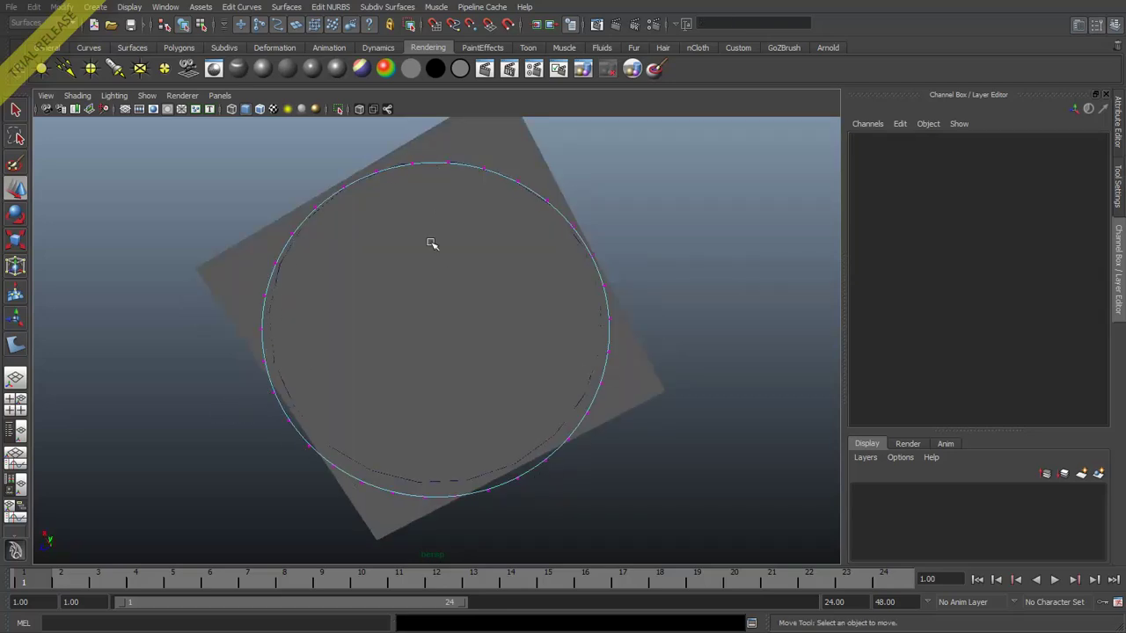
left_click_drag(422, 310, 467, 452, "alt")
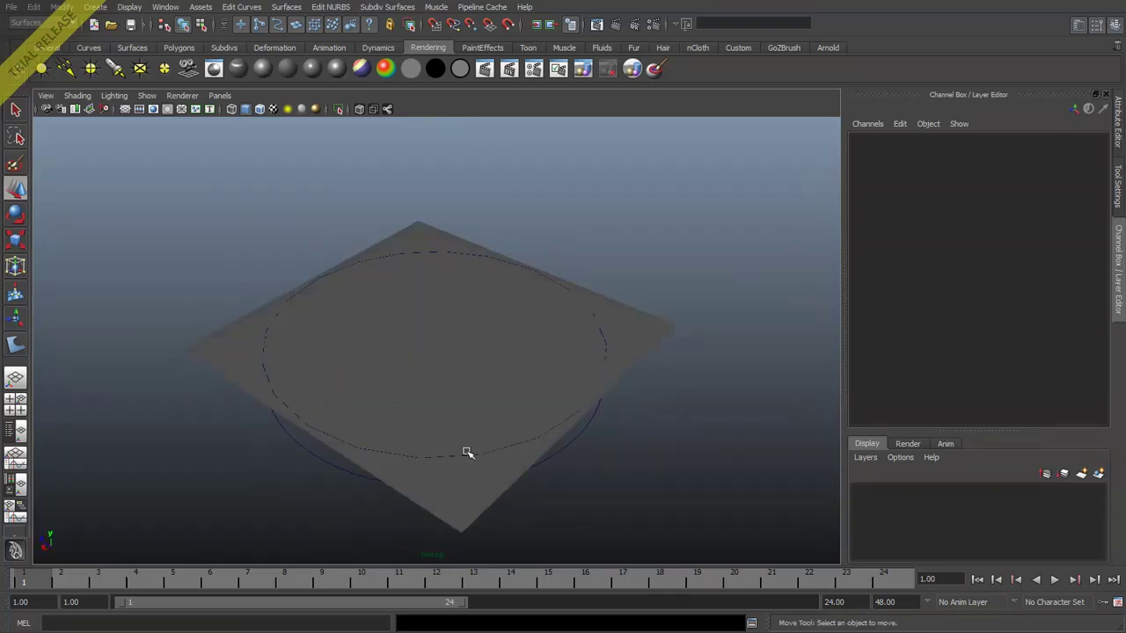
left_click(574, 439)
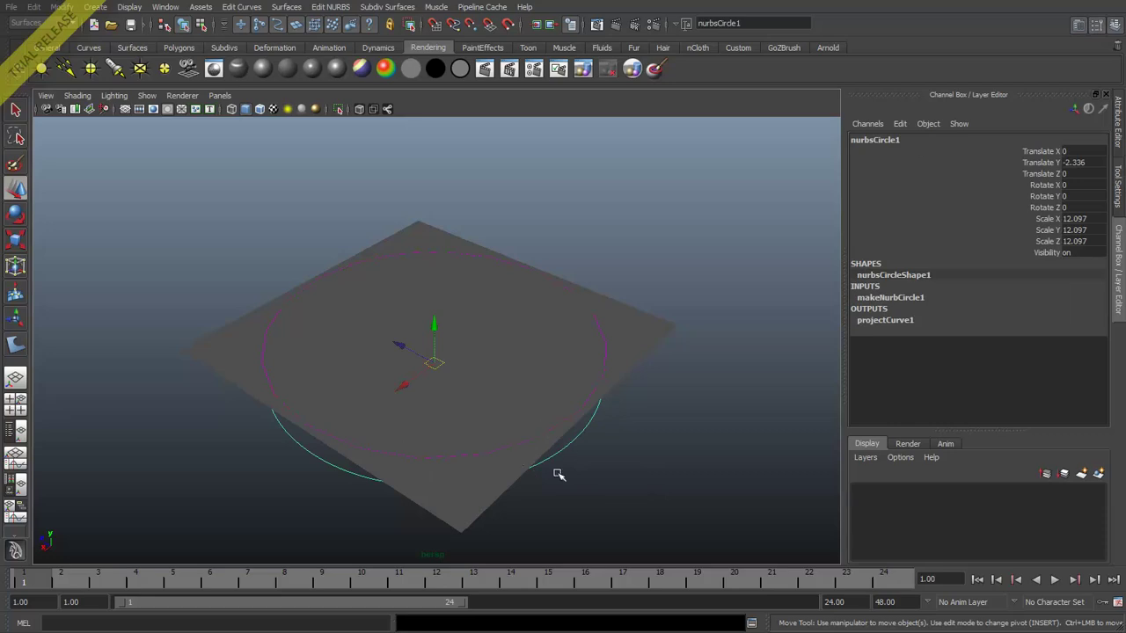
left_click_drag(580, 478, 510, 463, "alt")
Step: Trim the NURBS plane along the projected curve, keeping the region inside the circle
left_click(623, 357)
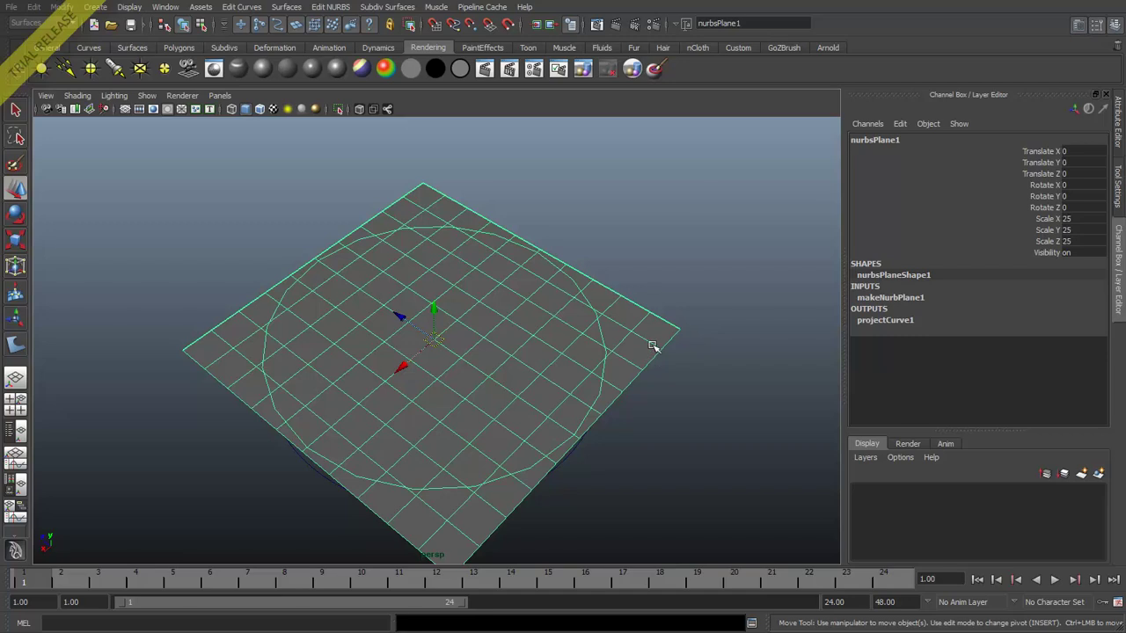
left_click(327, 8)
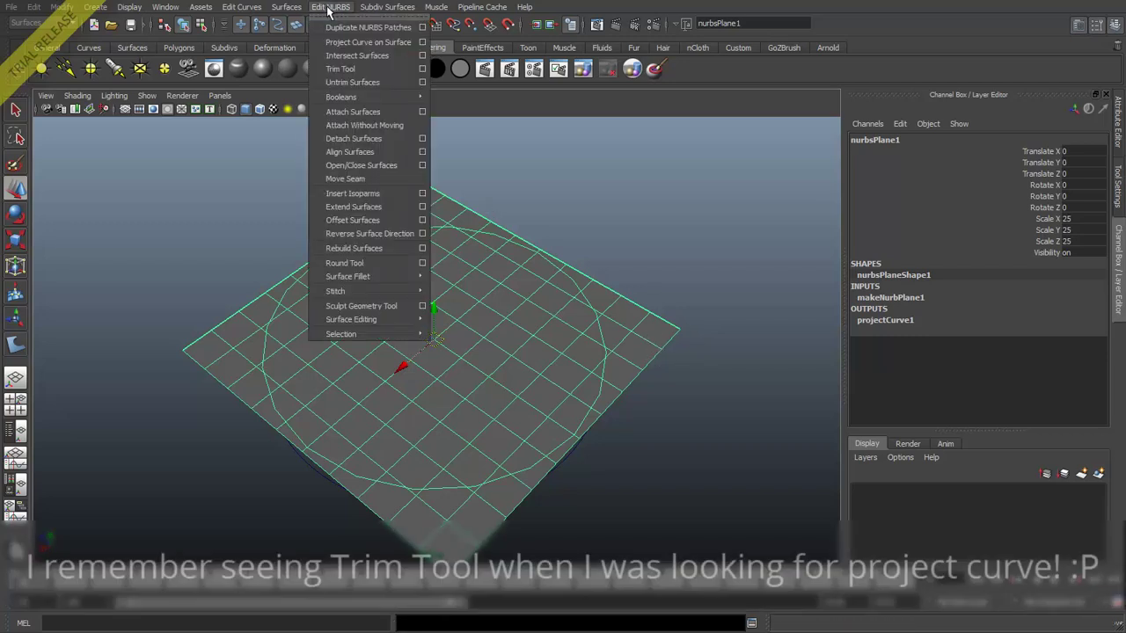
left_click(371, 74)
left_click_drag(410, 379, 448, 390, "alt")
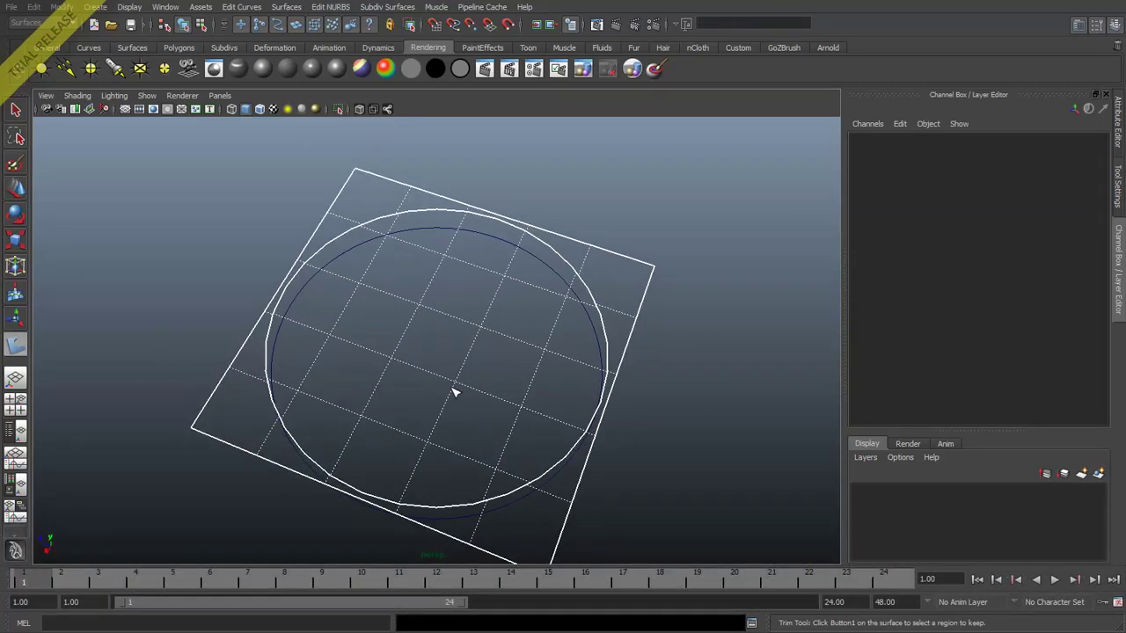
left_click(436, 344)
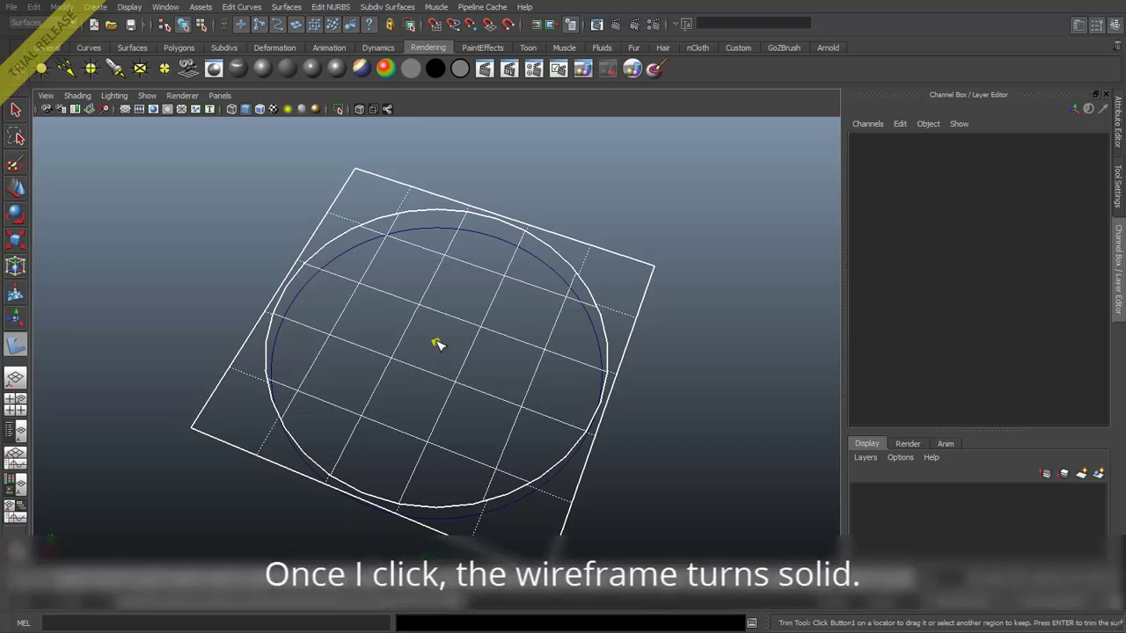
left_click_drag(486, 405, 446, 389, "alt")
key("Return")
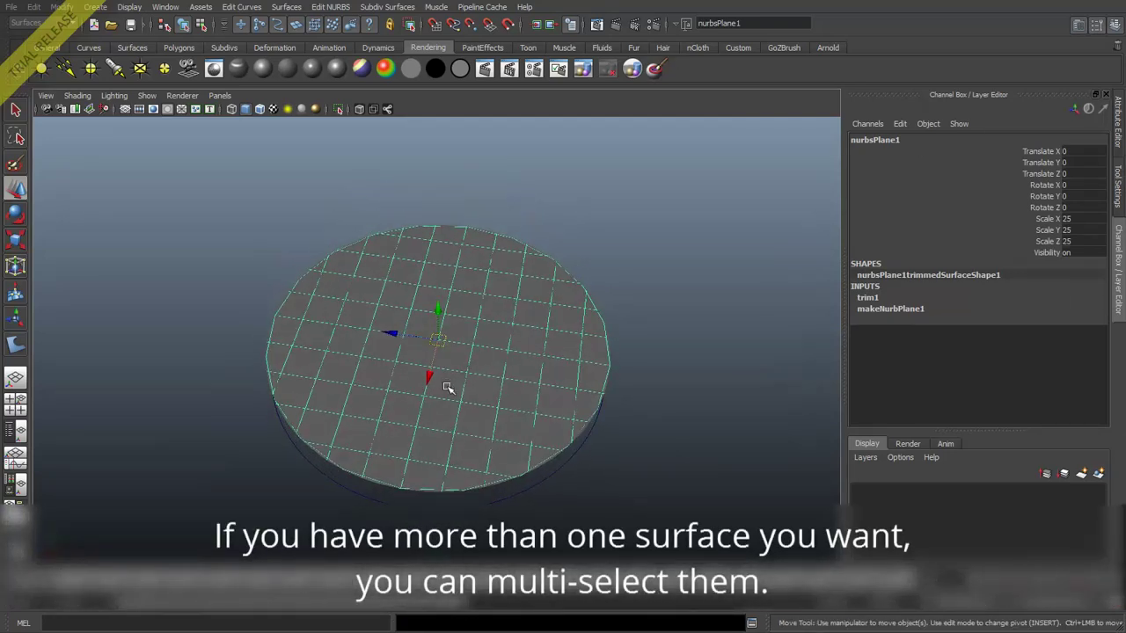
Step: Try denting the trimmed outline by pulling one of the circle's control vertices inward to the middle of the surface
left_click_drag(420, 333, 461, 360, "alt")
left_click(581, 411)
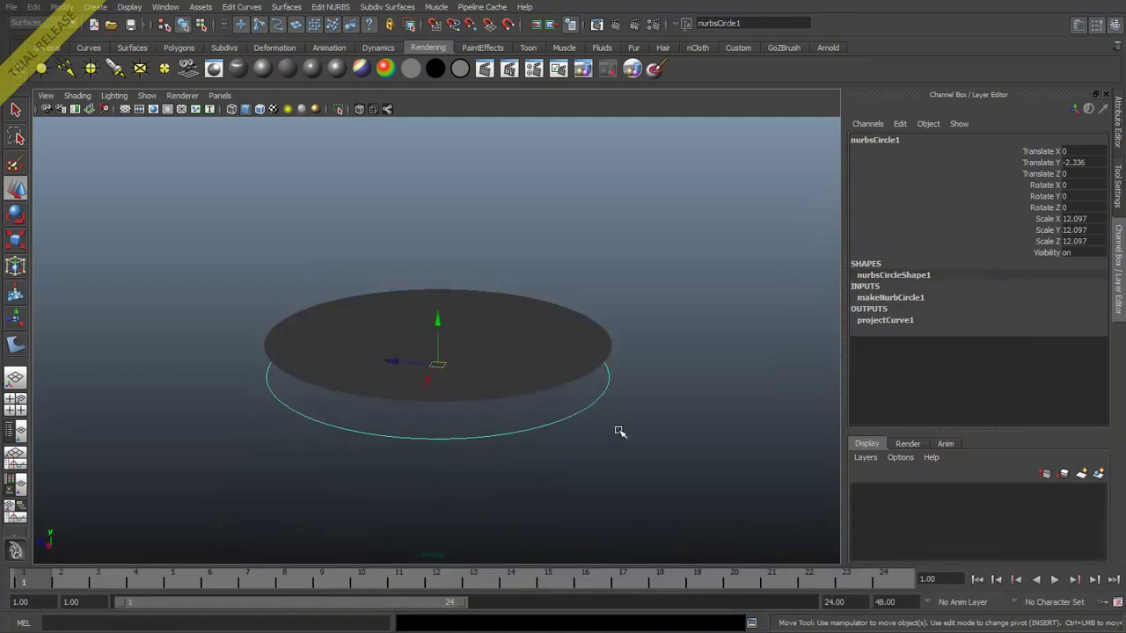
left_click_drag(620, 432, 687, 460, "alt")
left_click(686, 461)
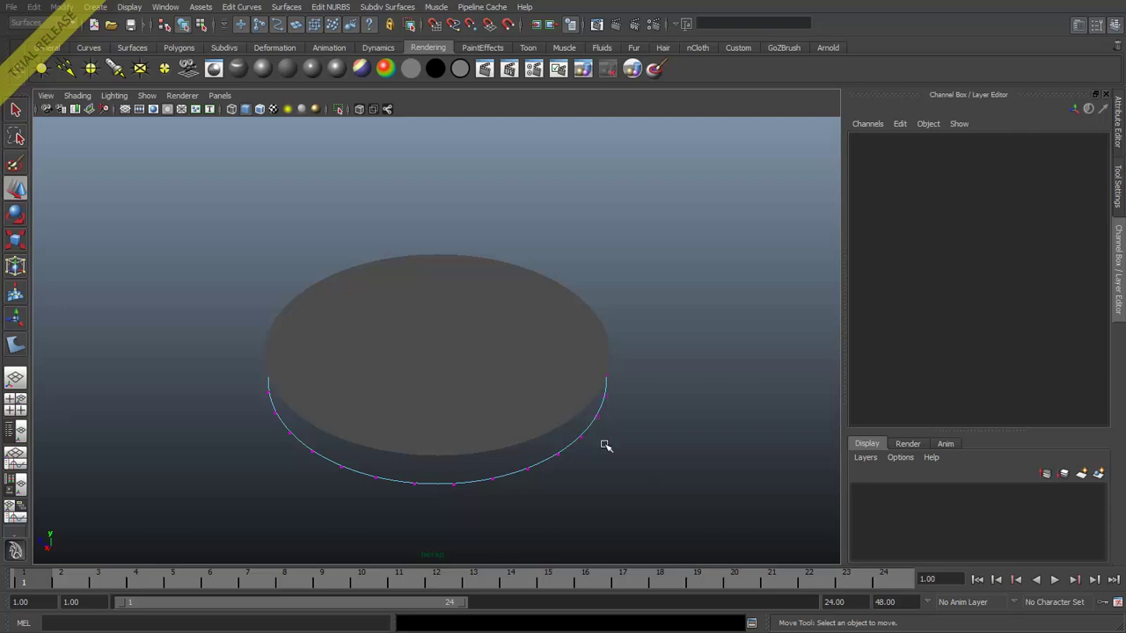
left_click_drag(709, 503, 553, 460)
left_click_drag(558, 372, 354, 359)
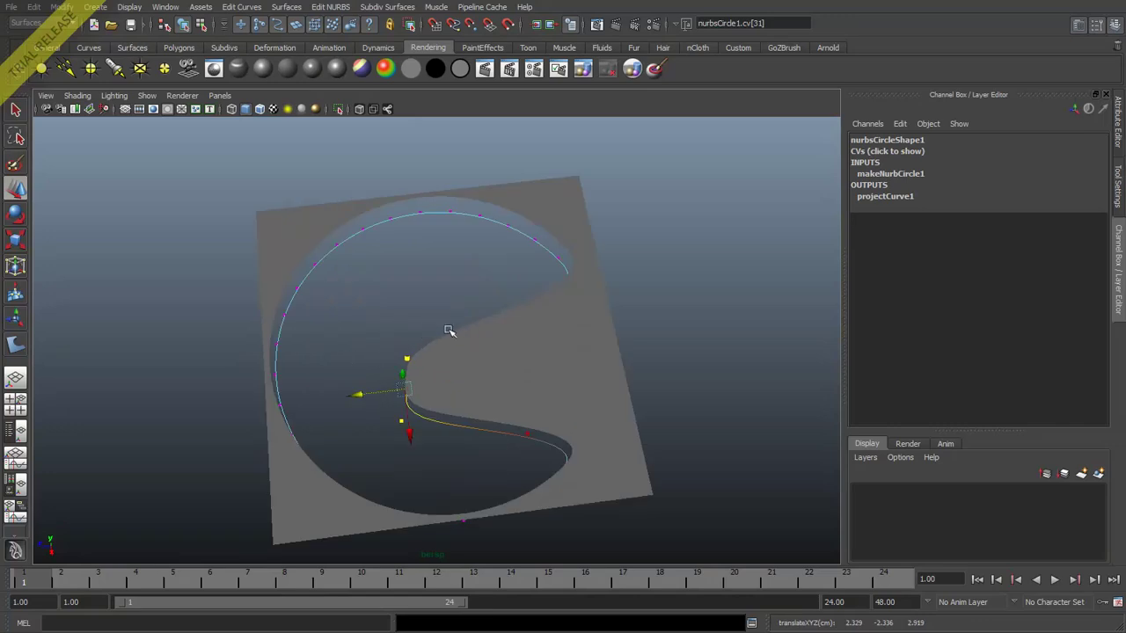
left_click_drag(434, 343, 444, 403, "alt")
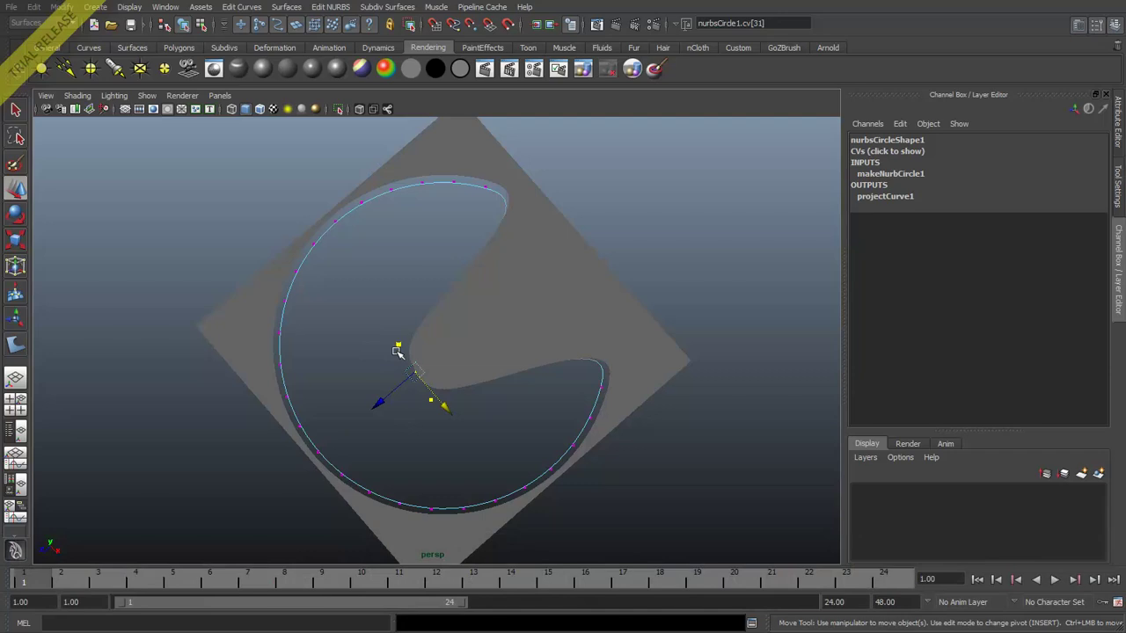
Step: Undo the control vertex move and the trim that kept the inside of the circle
key("ctrl+z")
key("ctrl+z")
key("ctrl+z")
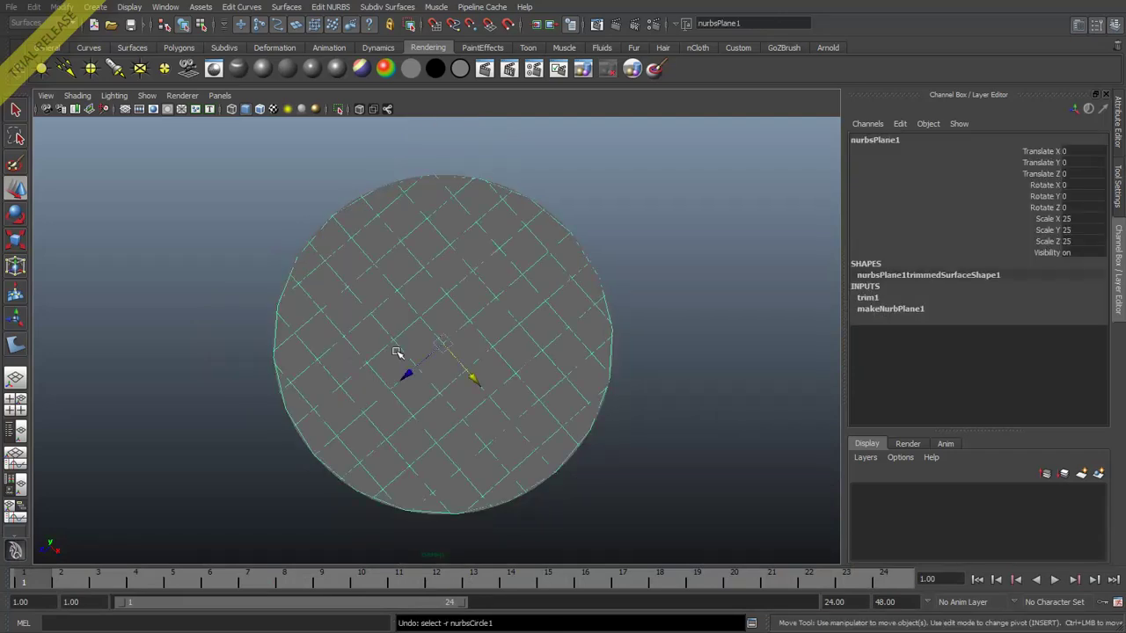
key("ctrl+z")
Step: Trim the NURBS plane again, keeping the region outside the projected circle by marking the plane's corner
left_click_drag(425, 392, 497, 370, "alt")
left_click(652, 369)
left_click(633, 412)
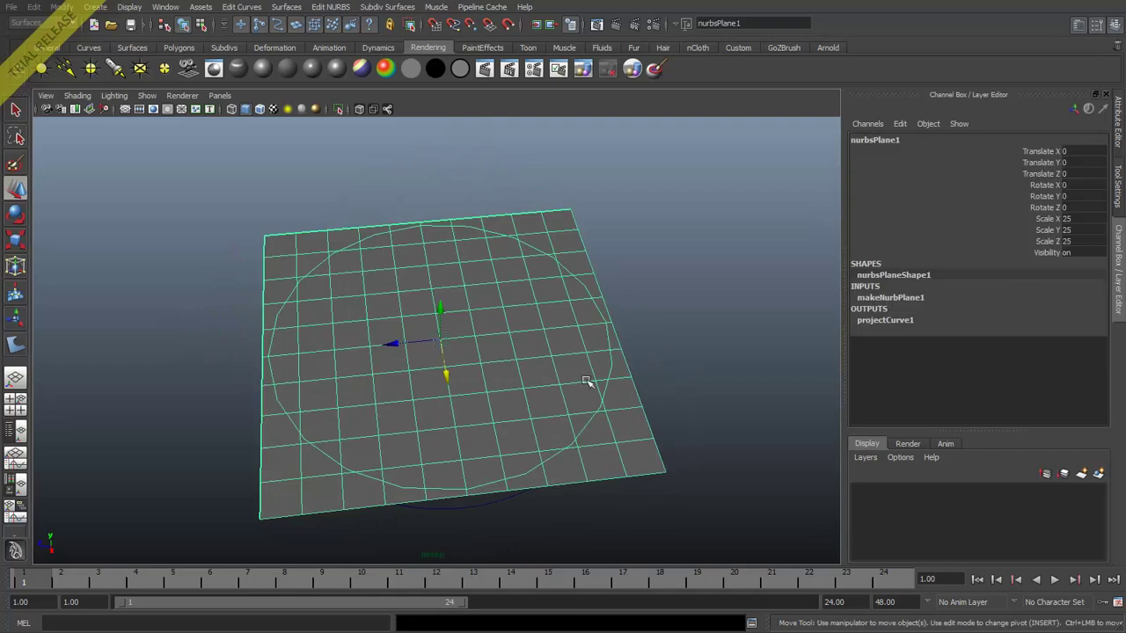
left_click(331, 7)
left_click(382, 65)
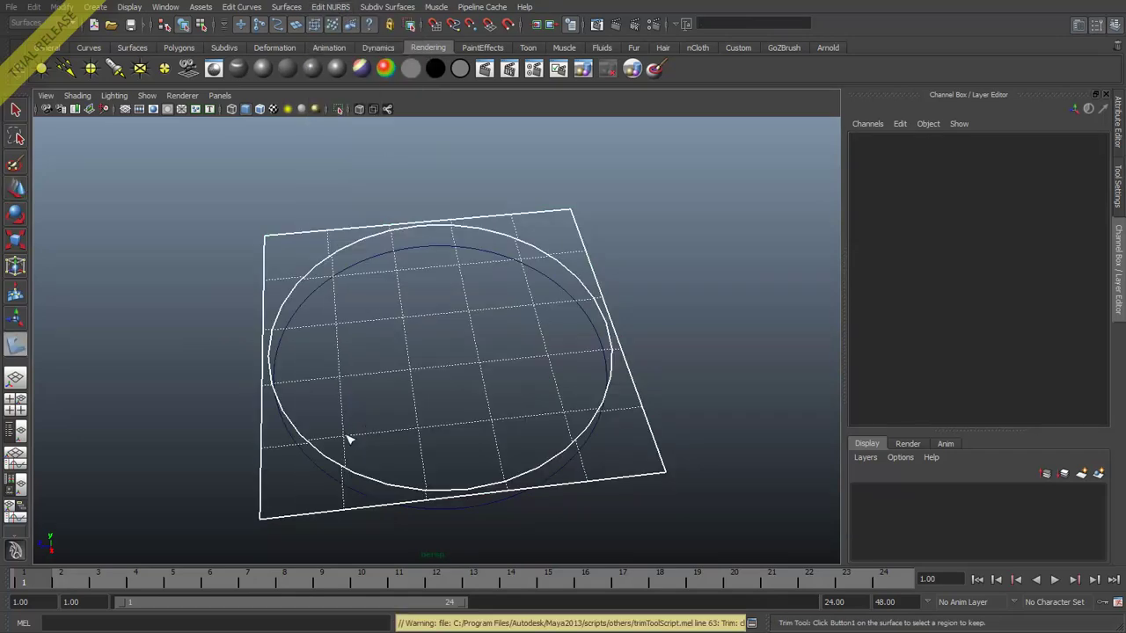
left_click(263, 519)
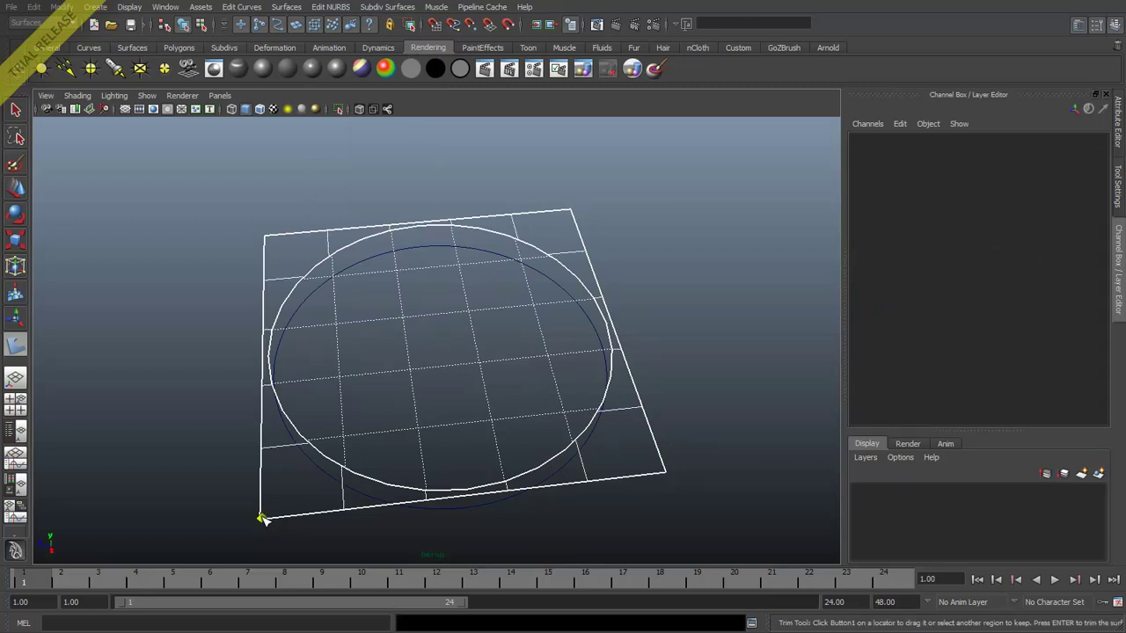
key("Return")
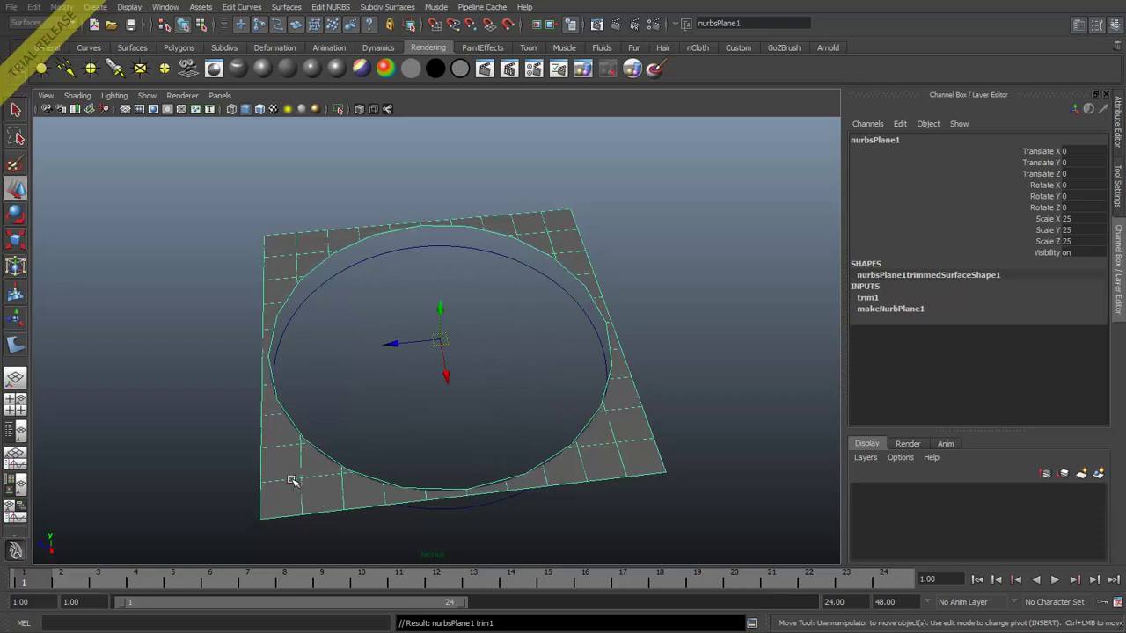
Step: Check the trimmed plane's attributes, viewing its trimmed surface shape and original plane shape nodes
left_click(1118, 123)
left_click(922, 138)
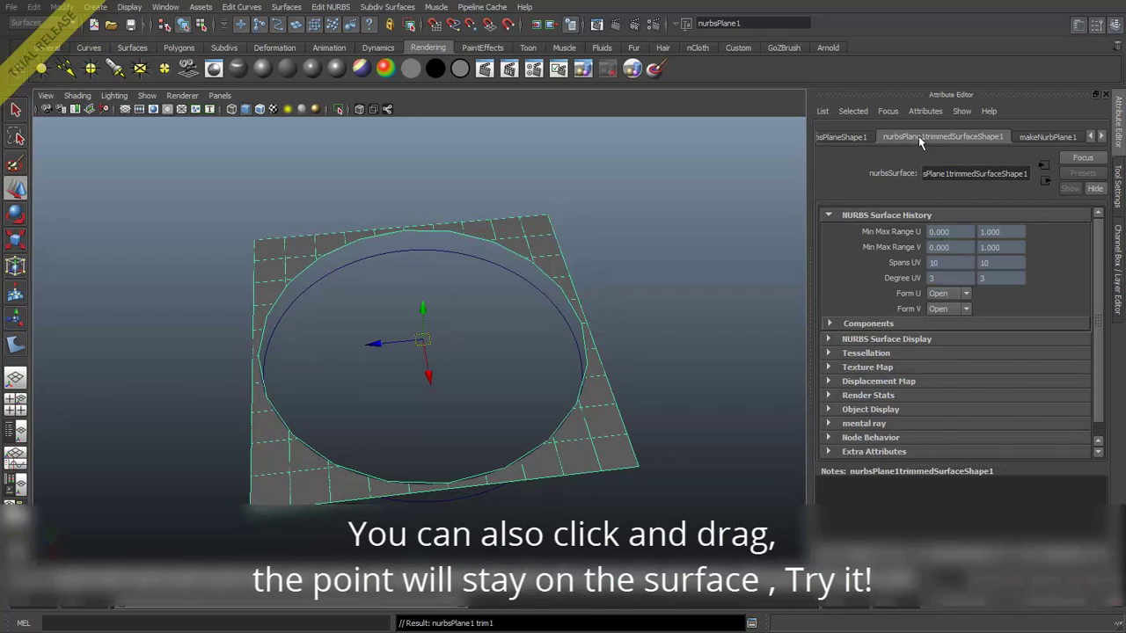
left_click(842, 137)
left_click(1091, 137)
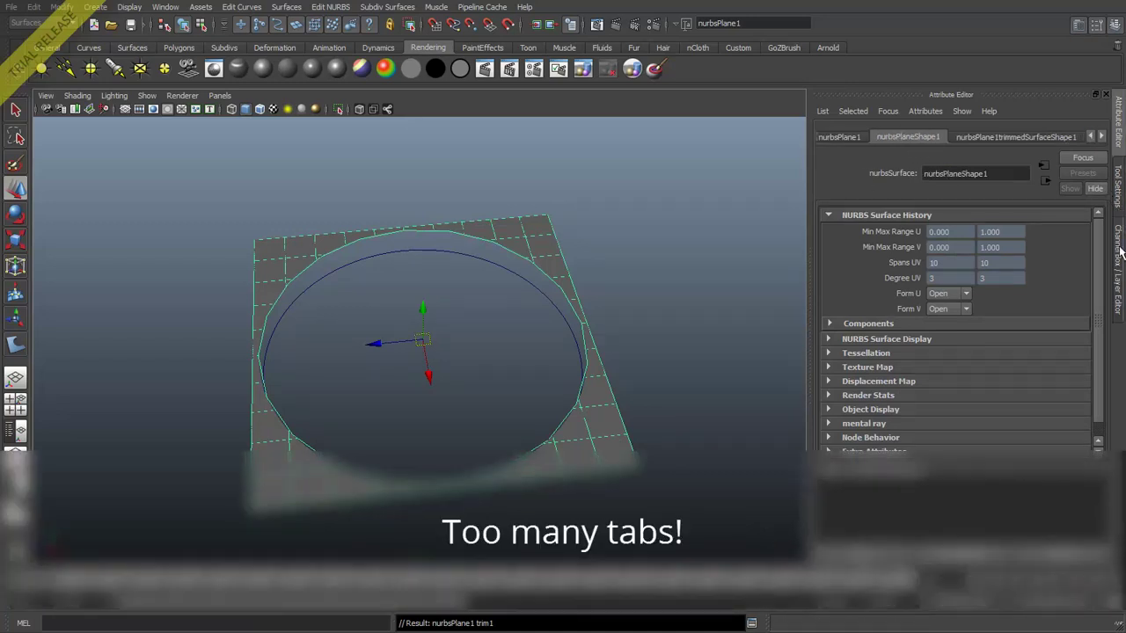
Step: Switch the trim1 history node's Selected option to Discard so the plane keeps the region inside the circle
left_click(1118, 256)
left_click(871, 298)
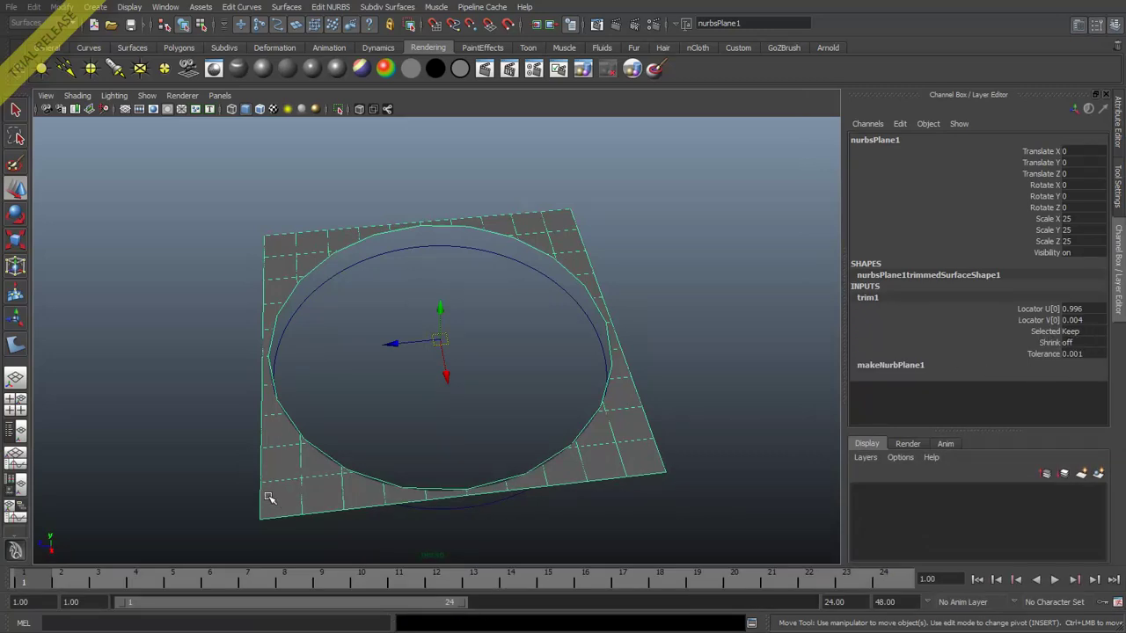
left_click(1082, 331)
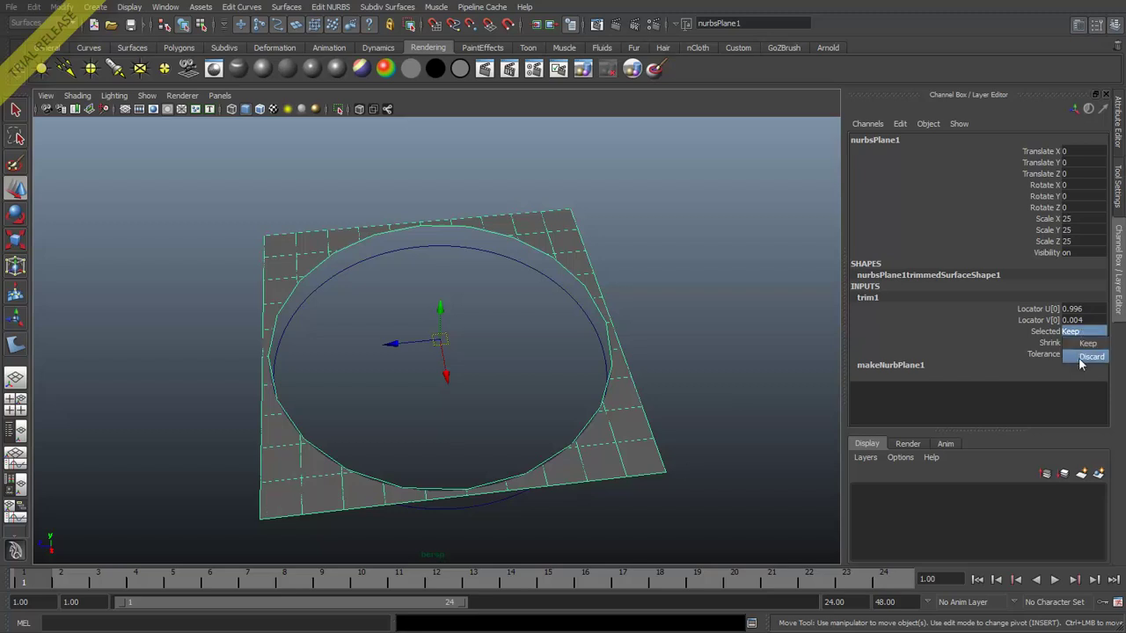
left_click(1091, 357)
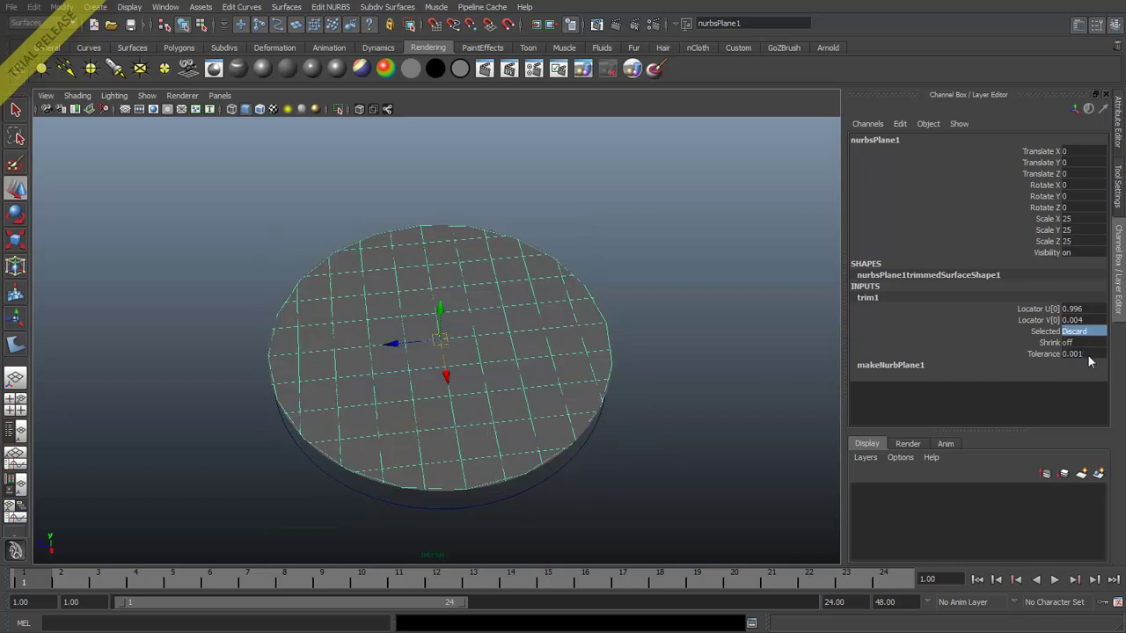
Step: Try pulling two neighbouring control vertices of the circle outward past the plane and inward into the surface, undoing each move
left_click(280, 501)
left_click(360, 521)
key("F8")
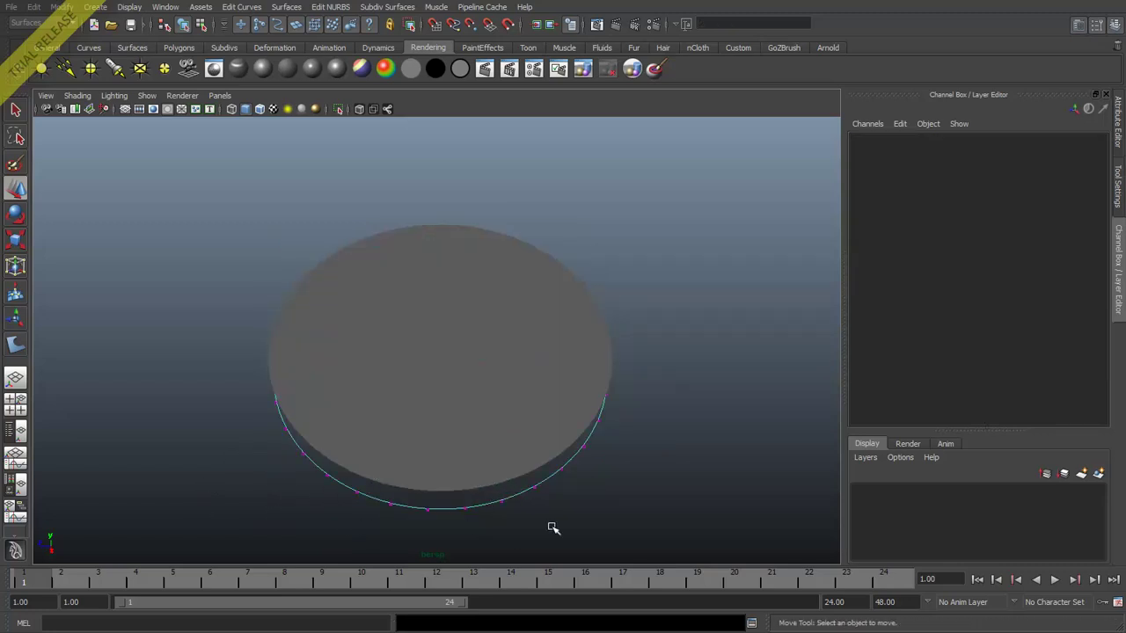
left_click_drag(364, 523, 322, 461)
middle_click_drag(396, 486, 305, 555)
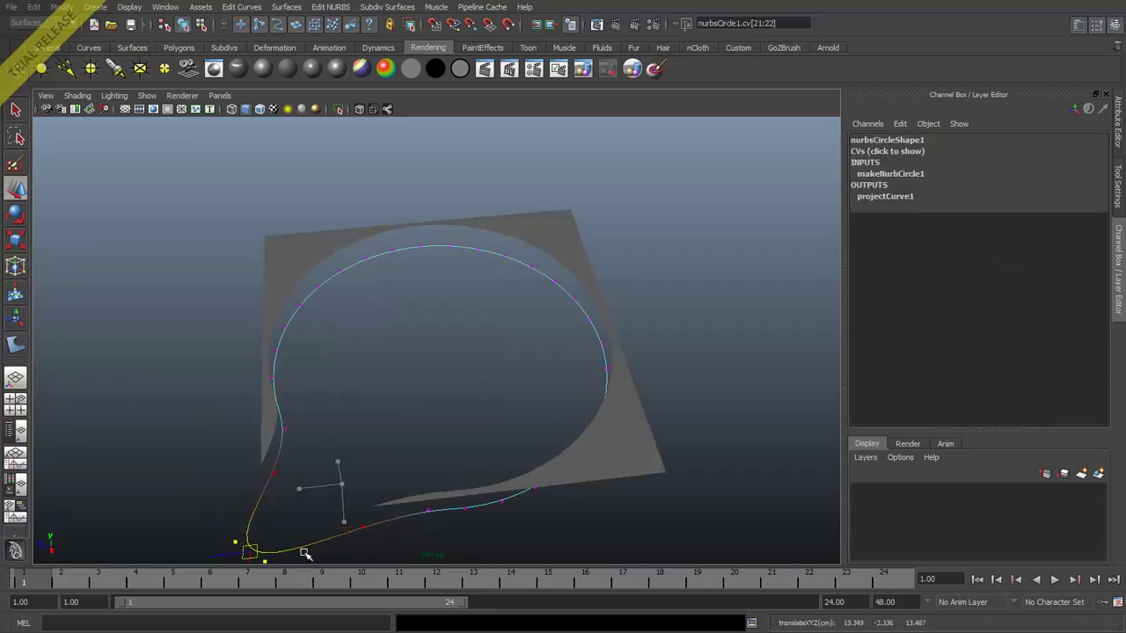
key("ctrl+z")
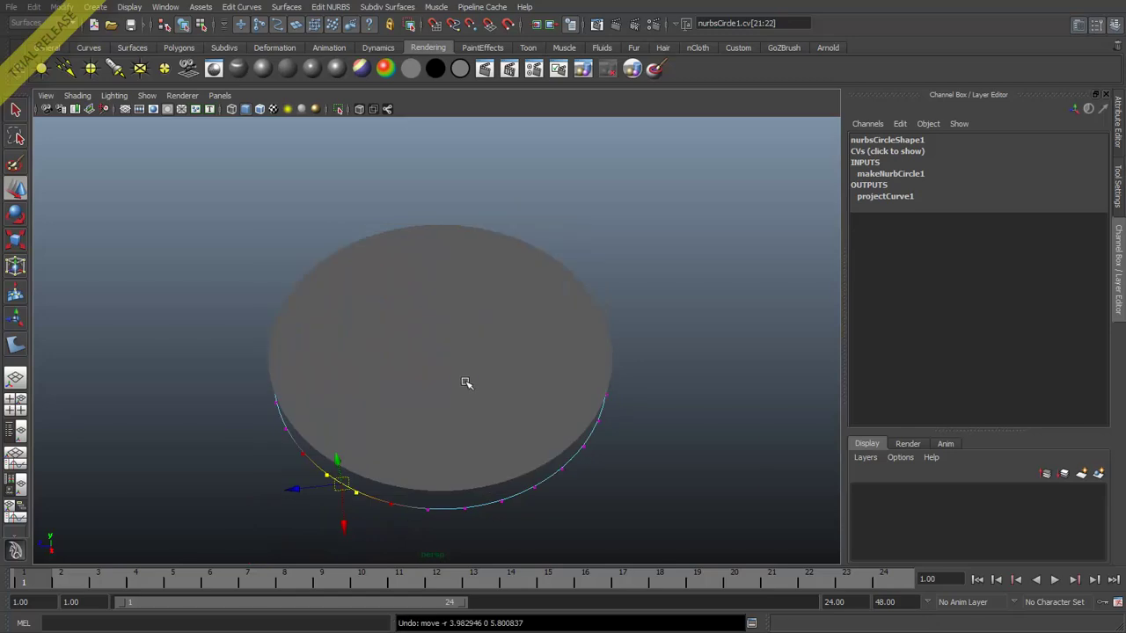
middle_click_drag(387, 532, 503, 458)
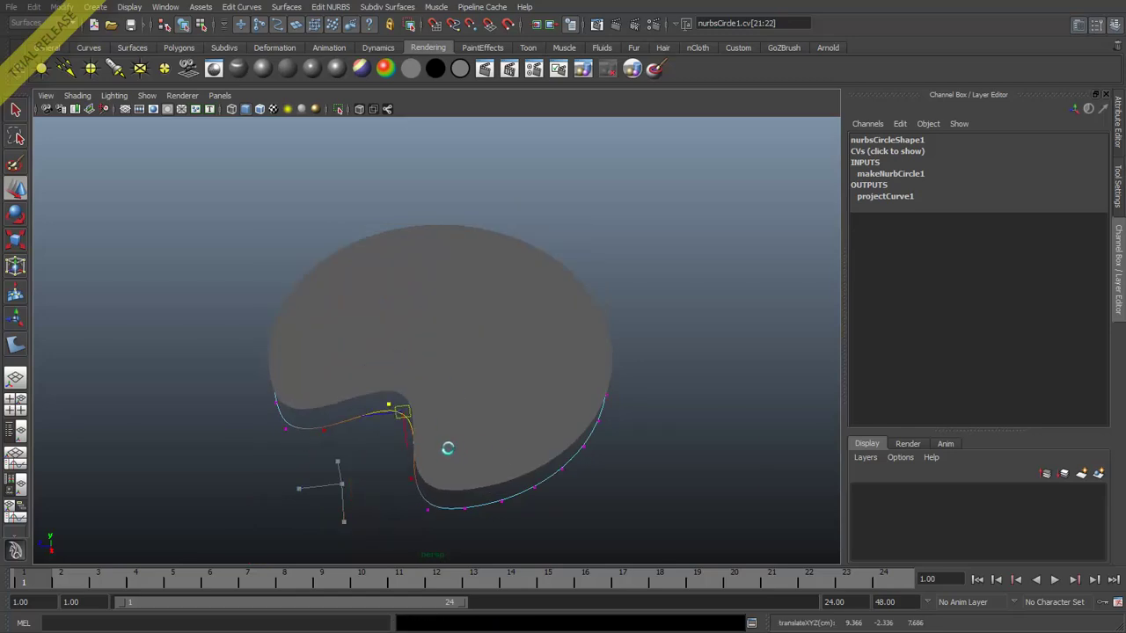
key("ctrl+z")
Step: Examine the round trimmed surface and the circle beneath it from above and from lower angles
left_click_drag(391, 338, 493, 378, "alt")
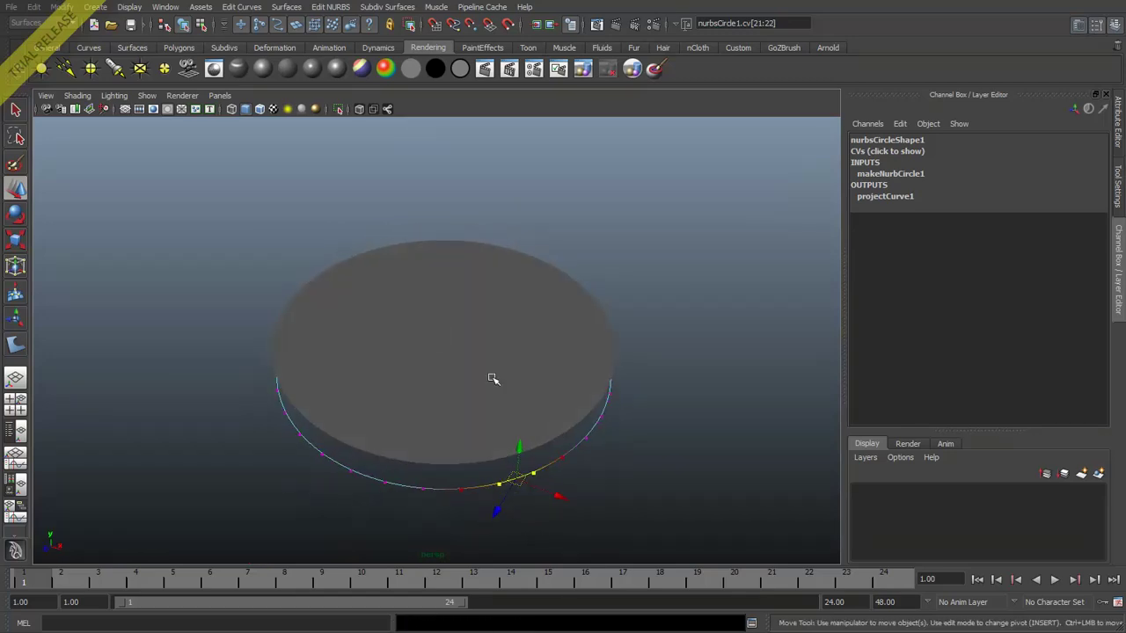
left_click(661, 381)
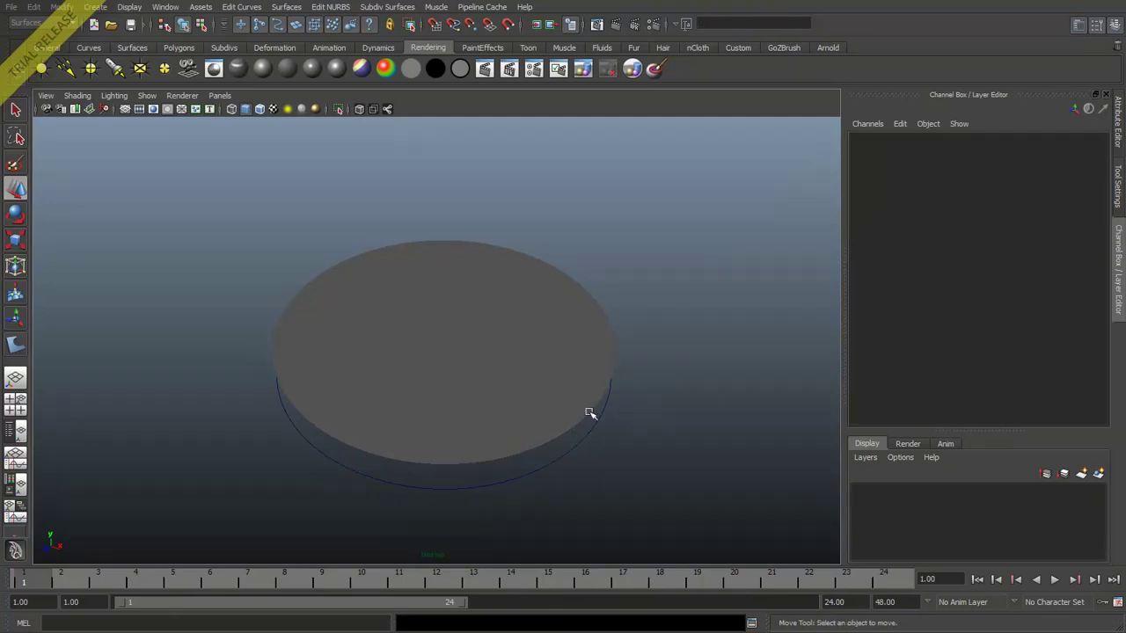
left_click(453, 324)
left_click_drag(478, 413, 431, 326, "alt")
left_click(517, 455)
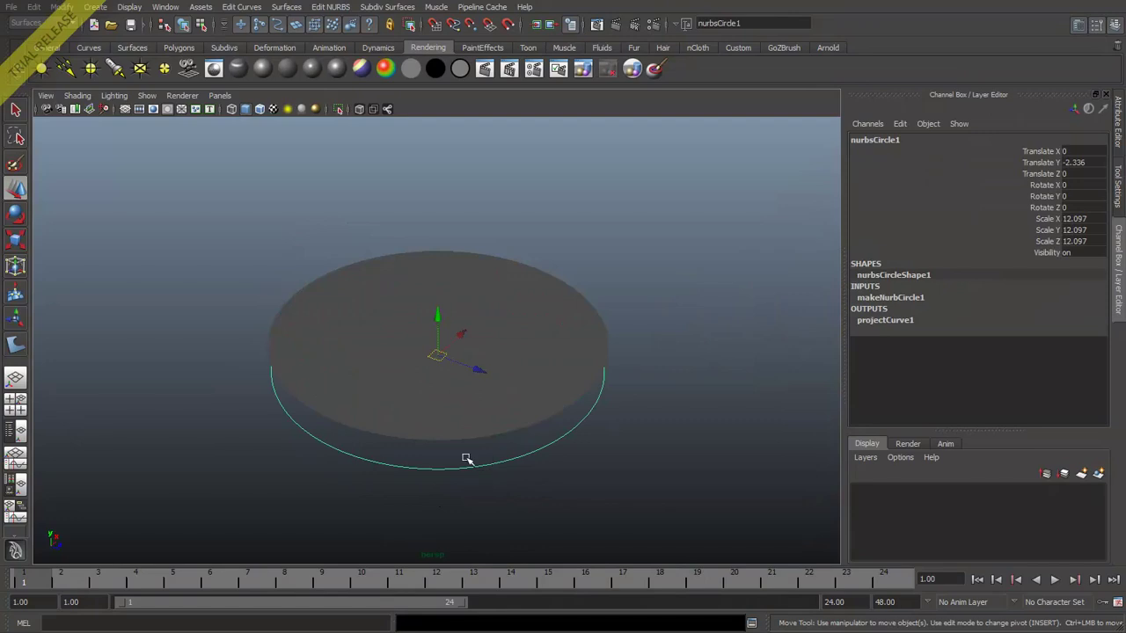
left_click_drag(428, 448, 472, 492, "alt")
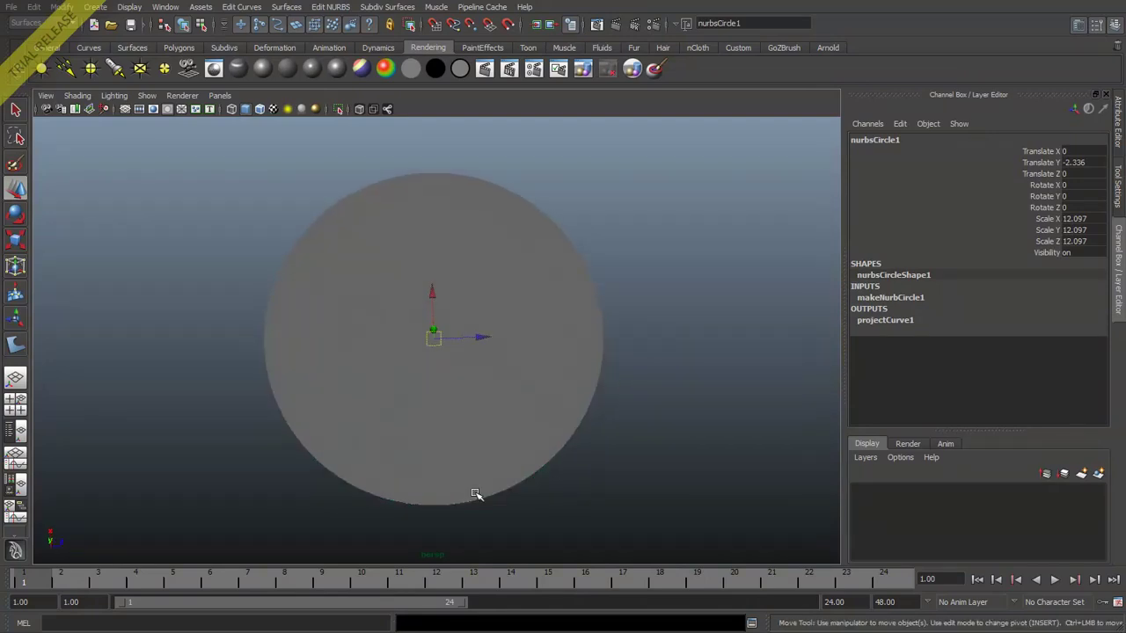
left_click_drag(327, 395, 560, 370, "alt")
mouse_move(350, 397)
left_mouse_down("alt")
mouse_move(370, 334)
mouse_move(364, 402)
left_mouse_up("alt")
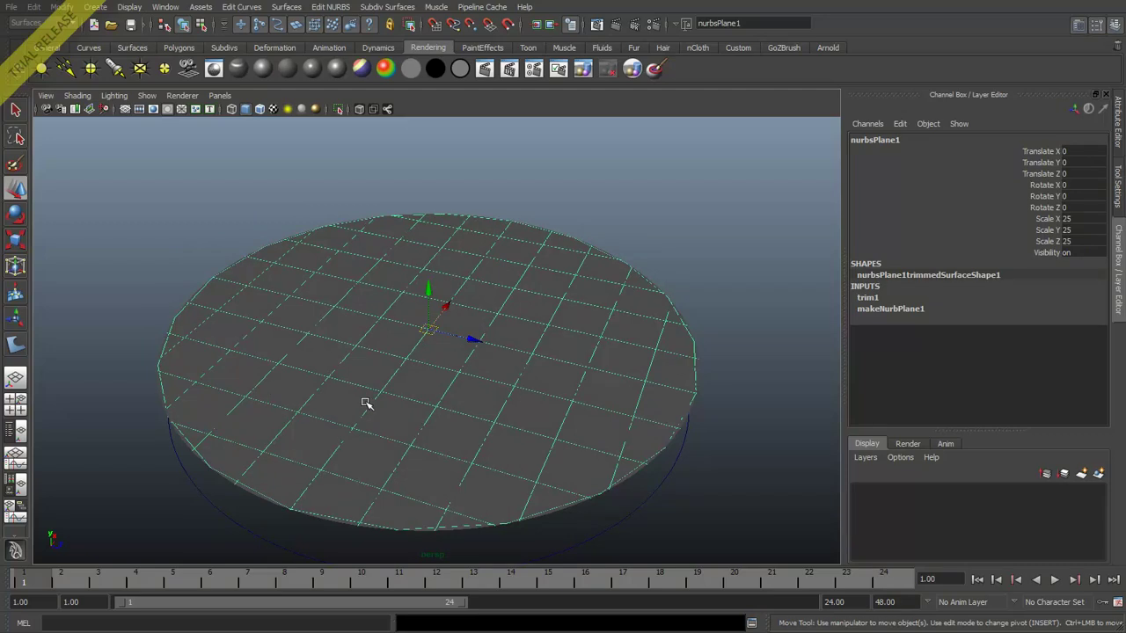
Step: Assign a new Blinn material to the trimmed NURBS plane
right_click(396, 290)
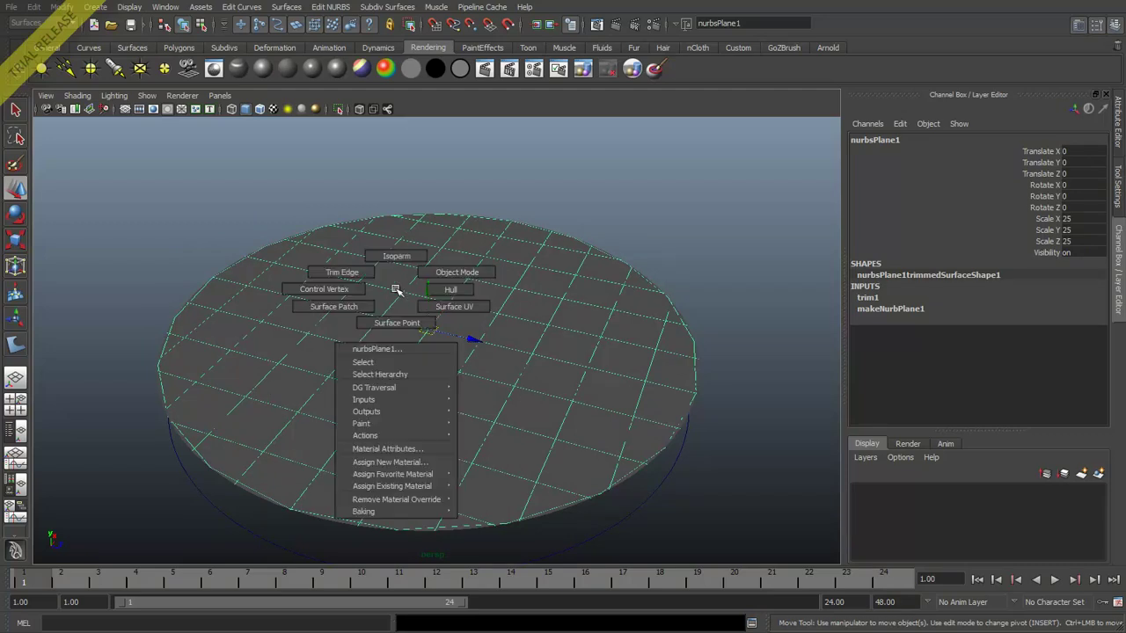
left_click(400, 463)
left_click(431, 301)
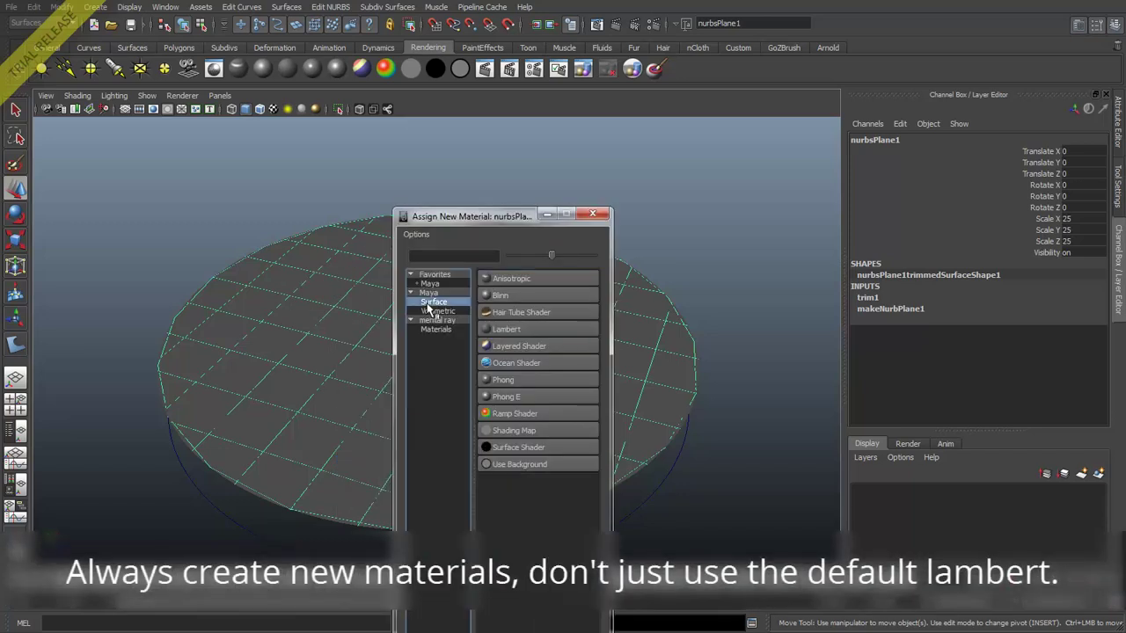
left_click(507, 295)
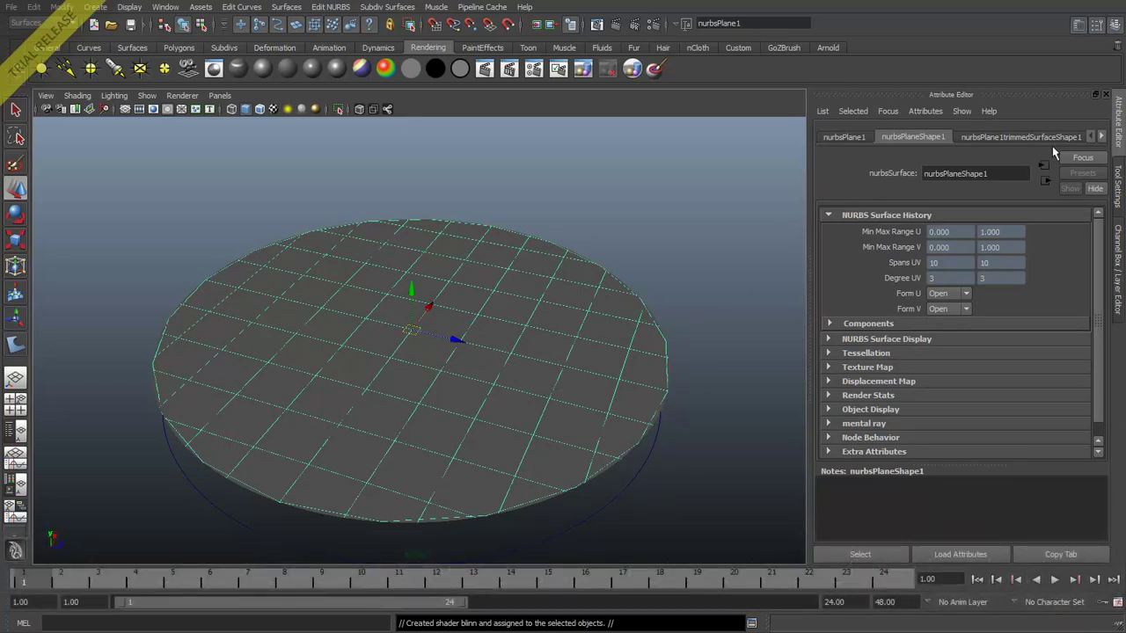
Step: Show the blinn1 material's attributes and turn off Auto Load Selected Attributes so they stay loaded after deselecting the plane
left_click(1102, 137)
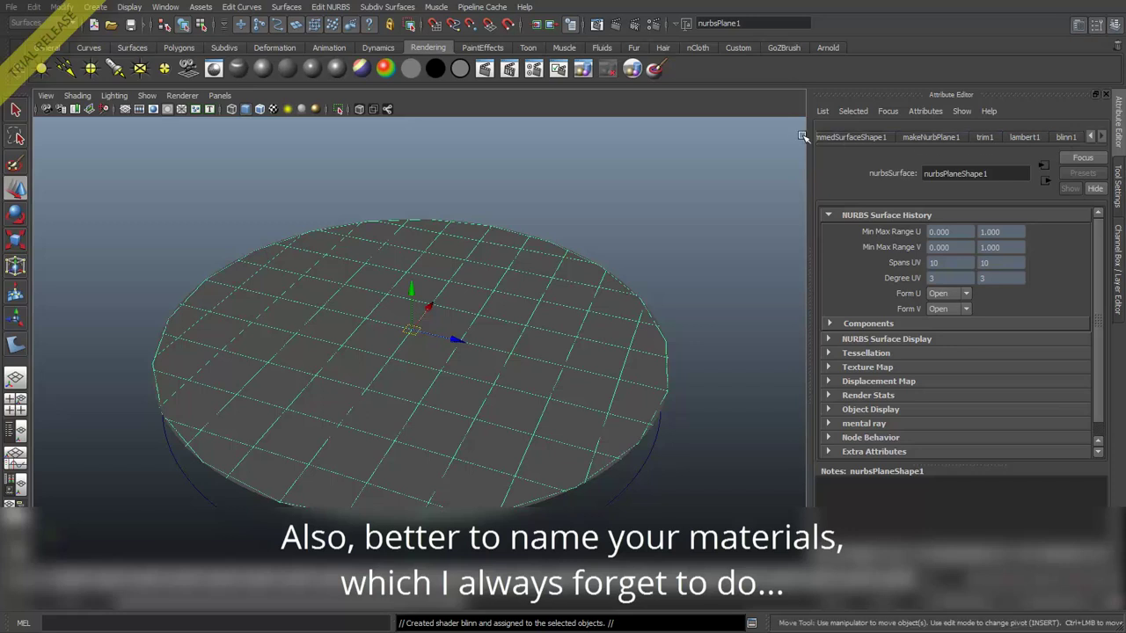
left_click(1066, 137)
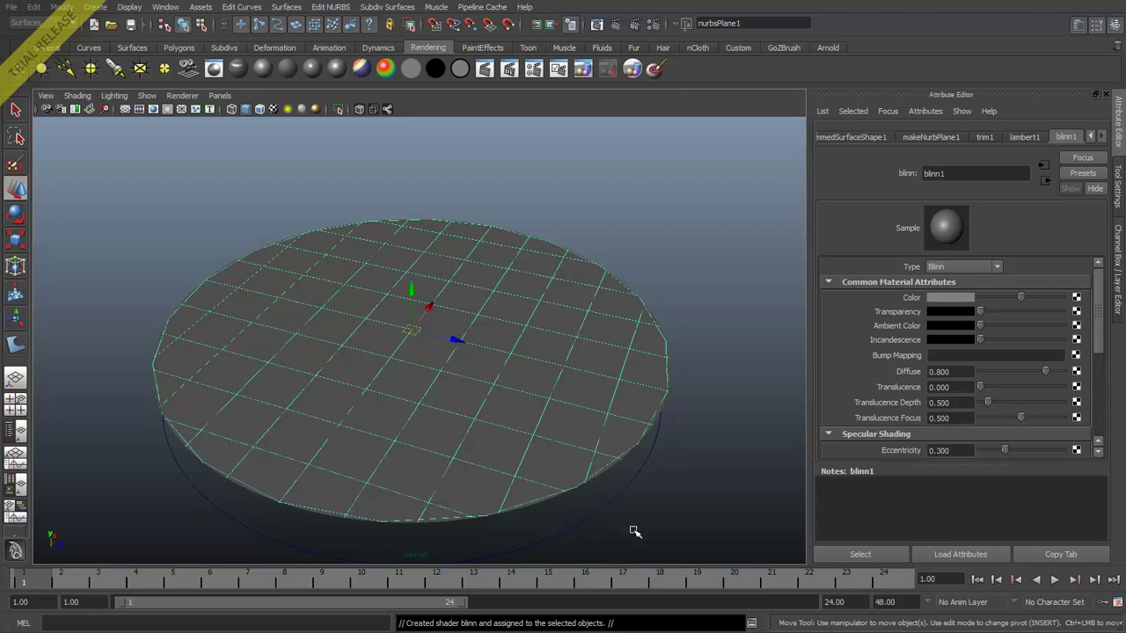
left_click(824, 112)
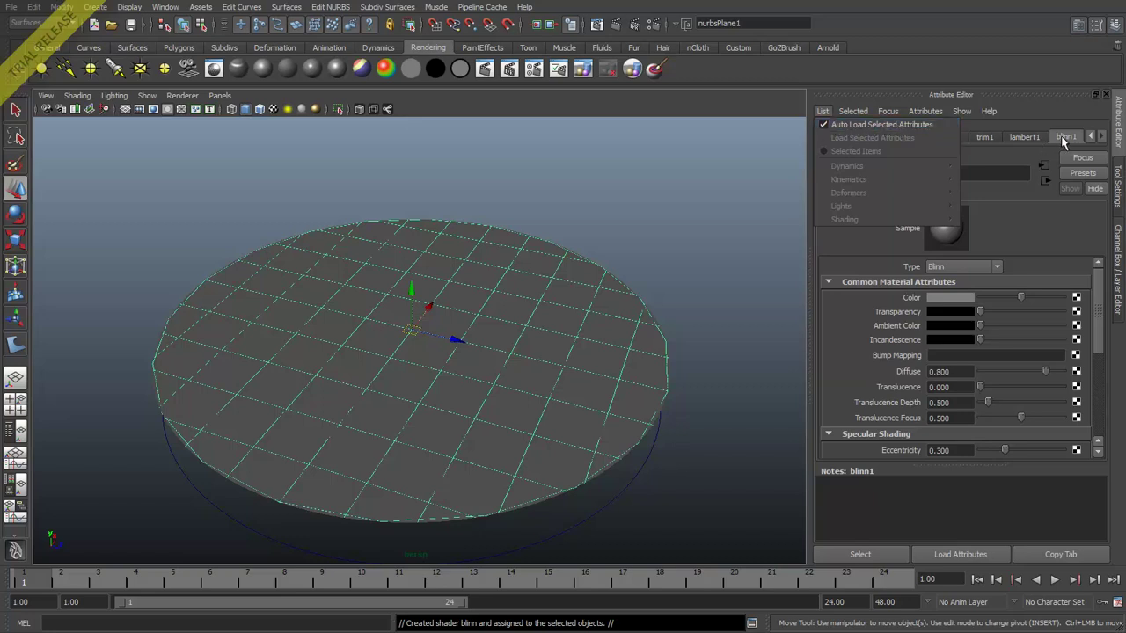
left_click(893, 125)
left_click(631, 258)
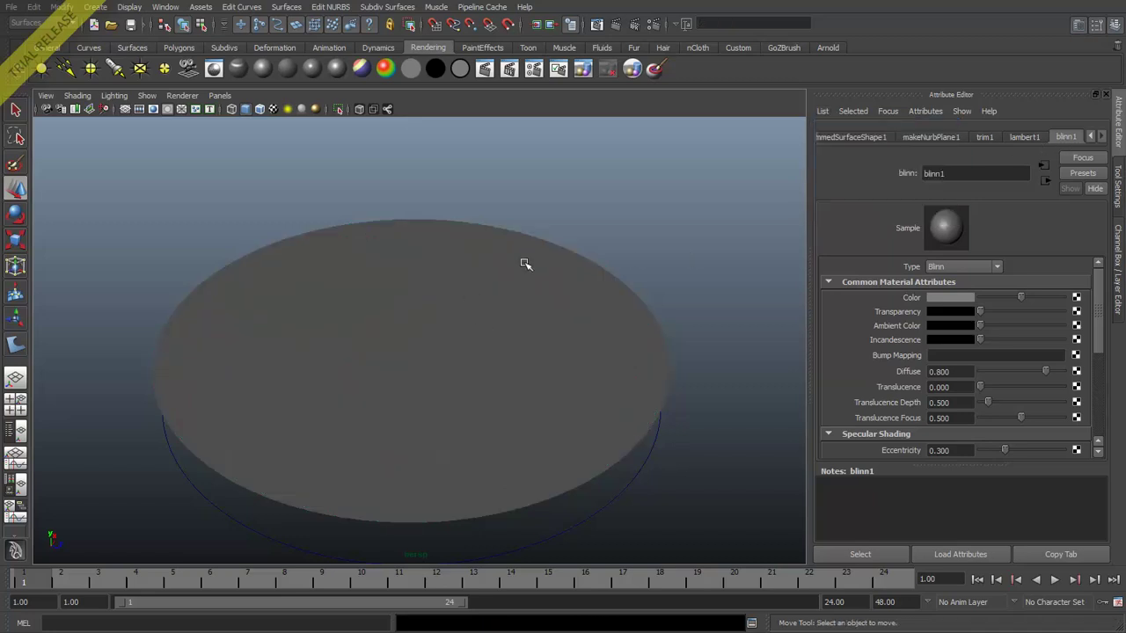
Step: Connect a 2D Noise texture to the displacement material of the blinn1SG shading group
left_click(1046, 183)
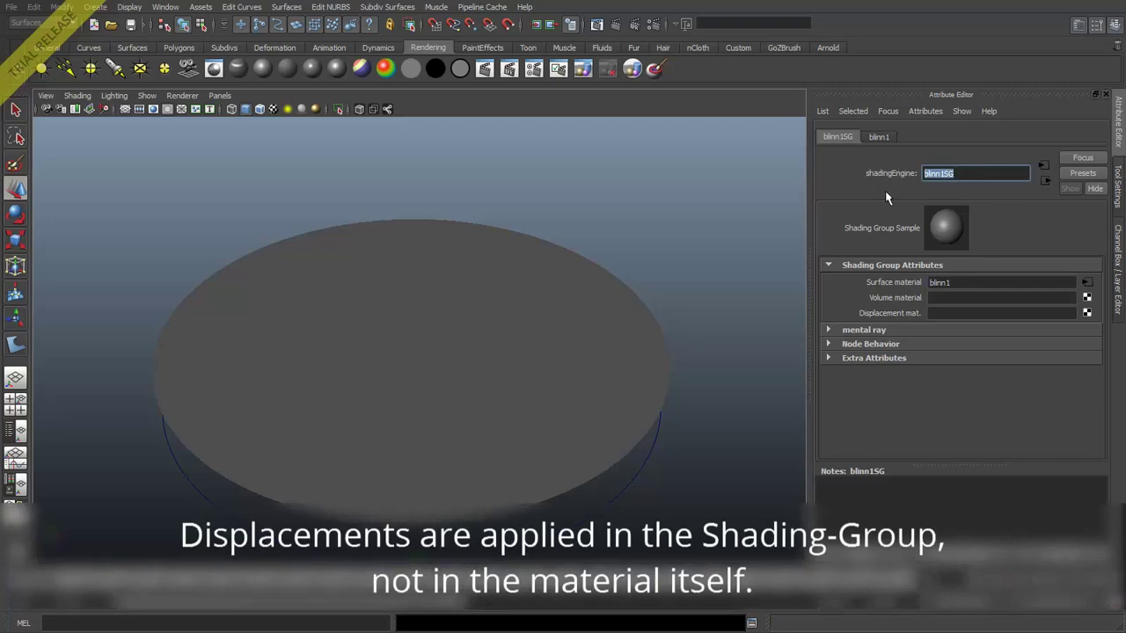
left_click(947, 312)
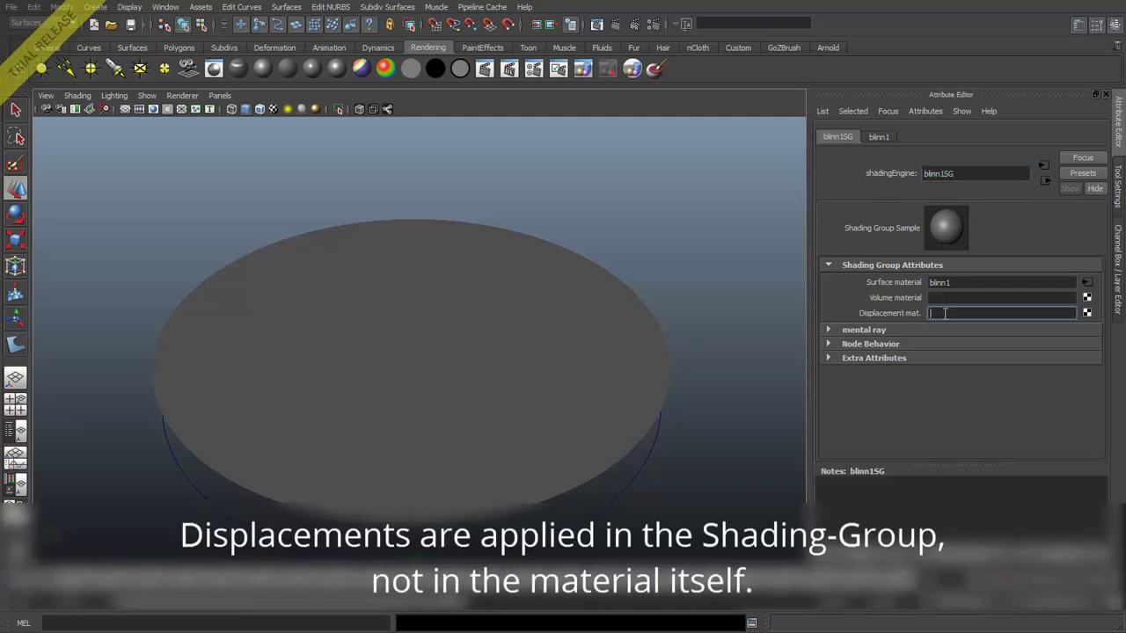
left_click(1088, 314)
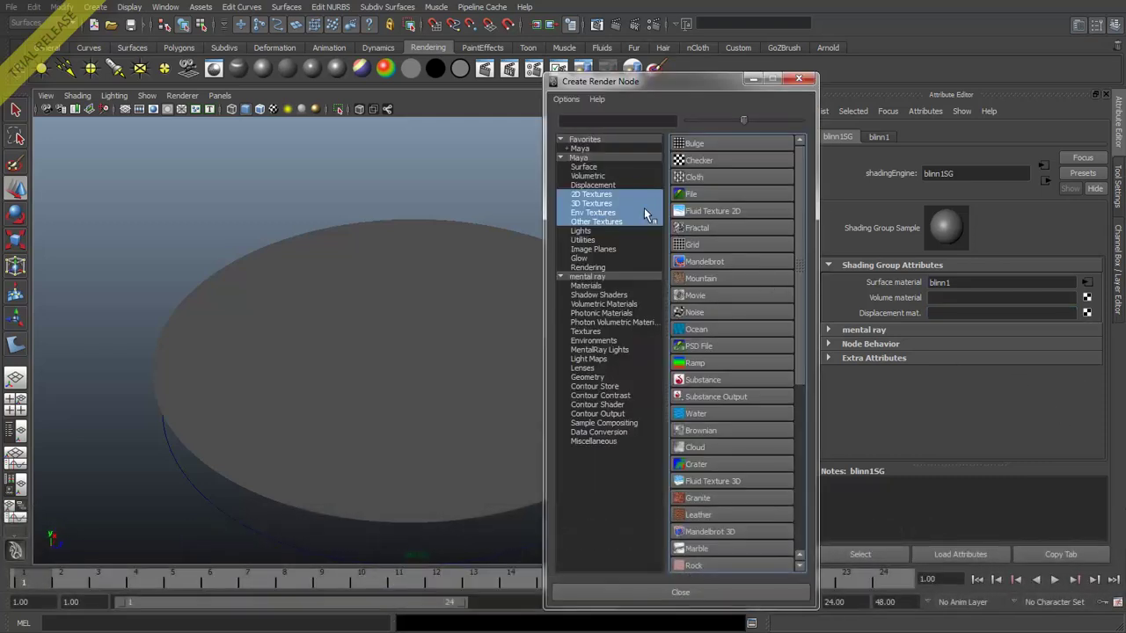
left_click(585, 195)
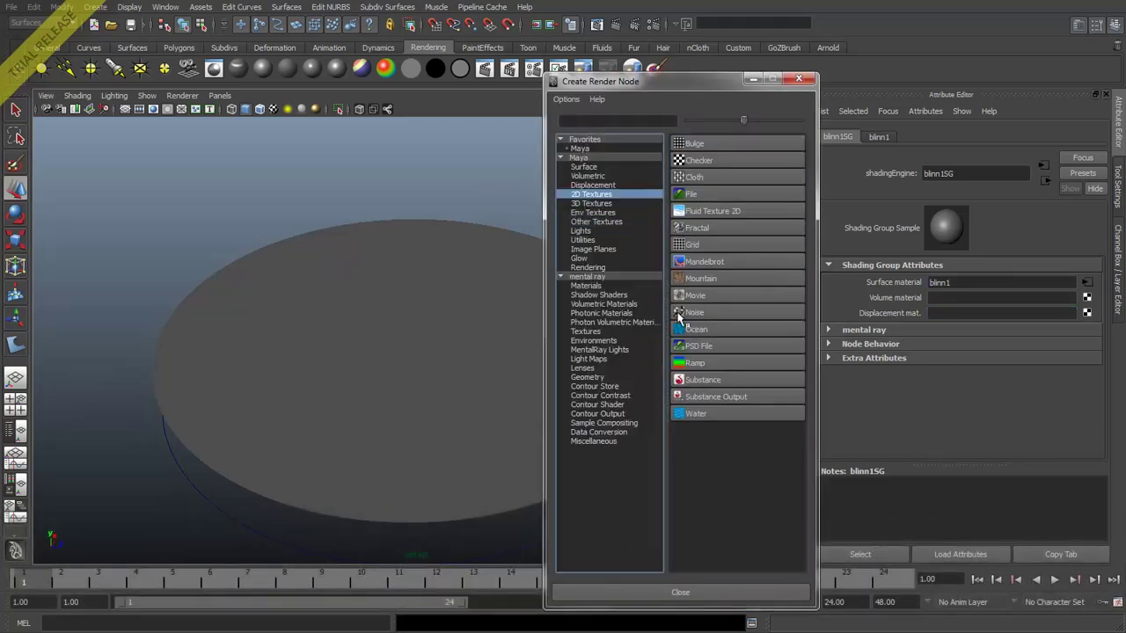
left_click(721, 314)
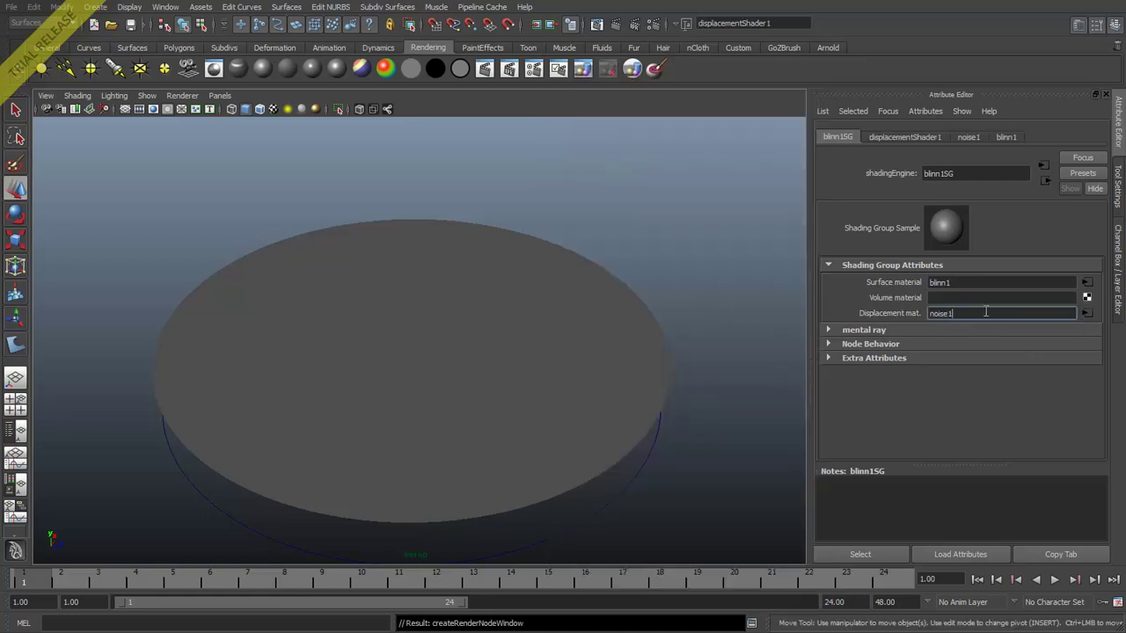
Step: Render the current frame with Maya Software to preview the noise displacement on the disc, and close the render
left_click_drag(482, 352, 396, 361, "alt")
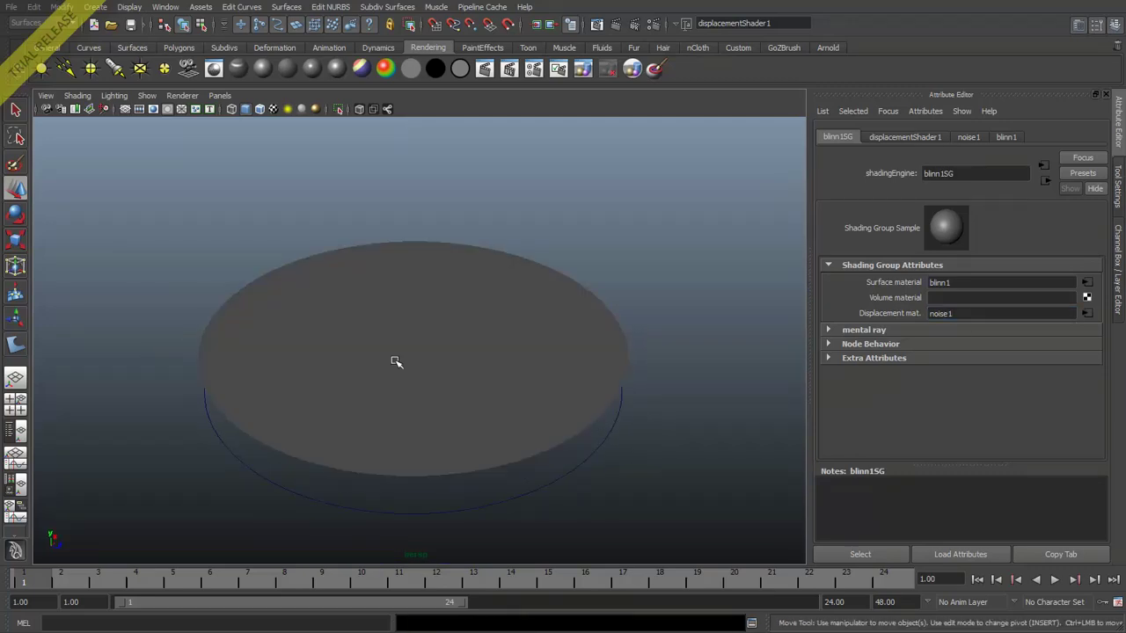
left_click(615, 24)
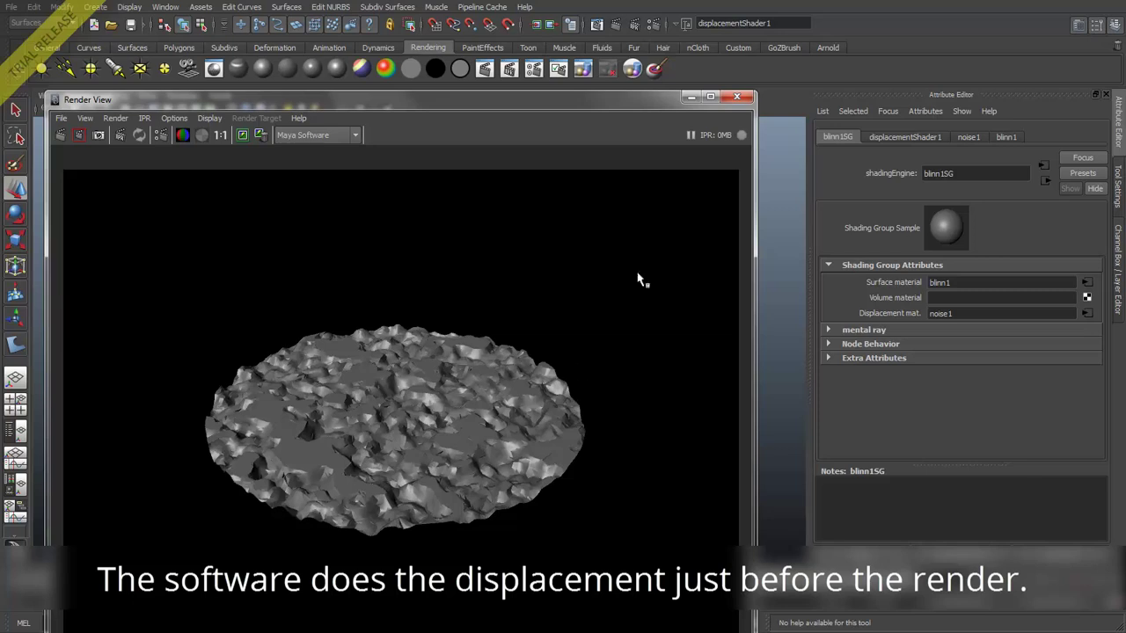
left_click(737, 97)
mouse_move(398, 348)
left_mouse_down("alt")
mouse_move(390, 432)
mouse_move(385, 335)
left_mouse_up("alt")
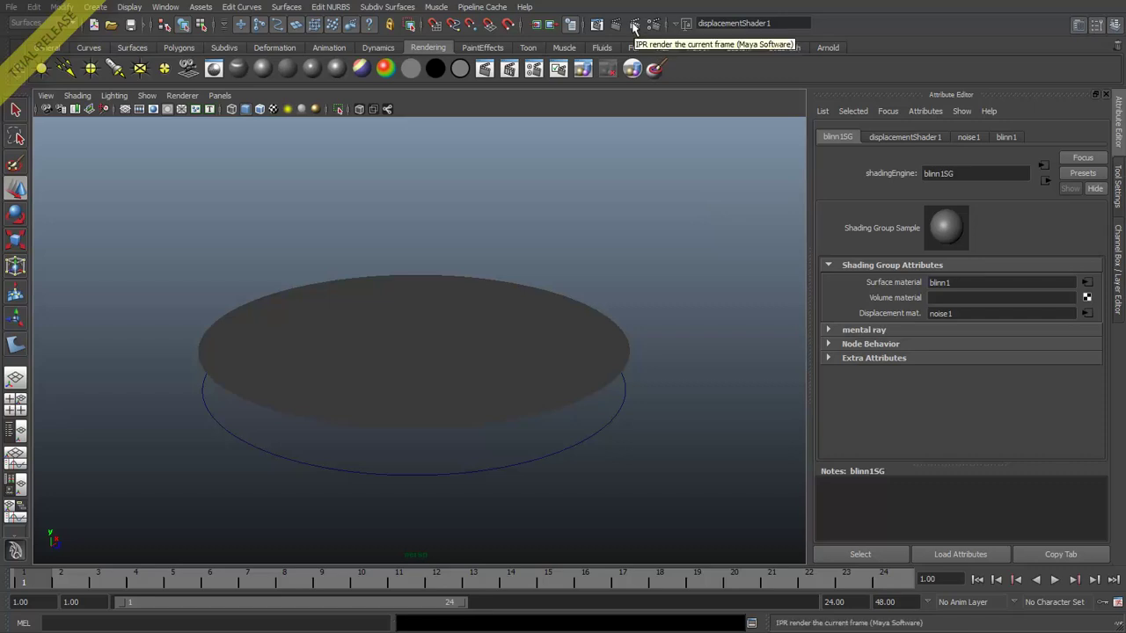
Step: Convert the trimmed plane's displacement to polygons with history
left_click(468, 351)
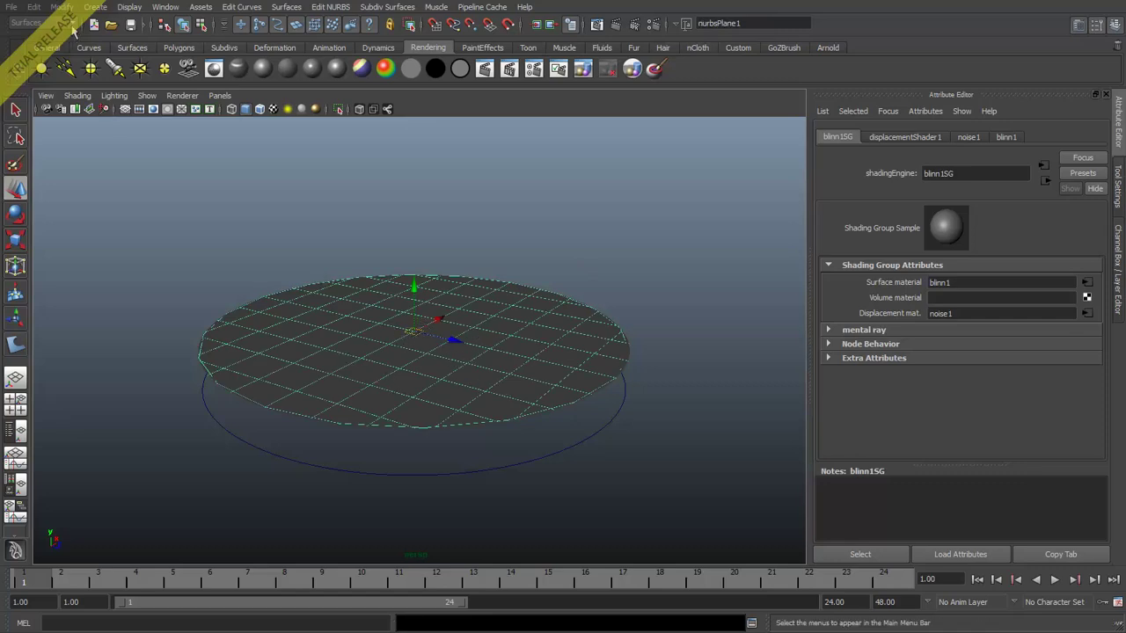
left_click(62, 7)
mouse_move(88, 222)
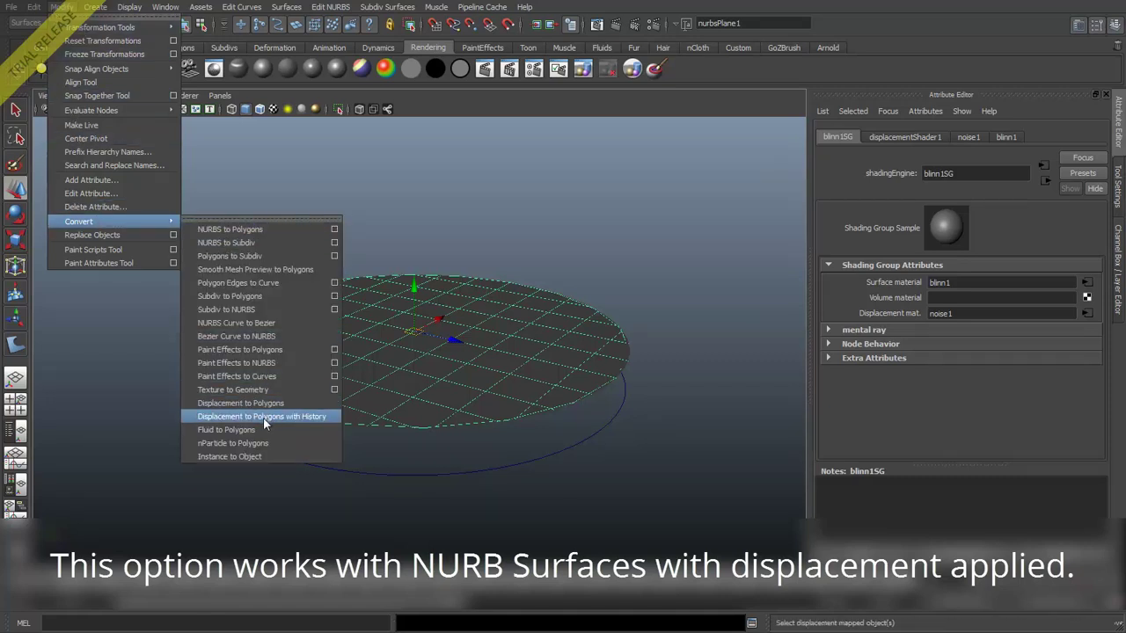
left_click(330, 415)
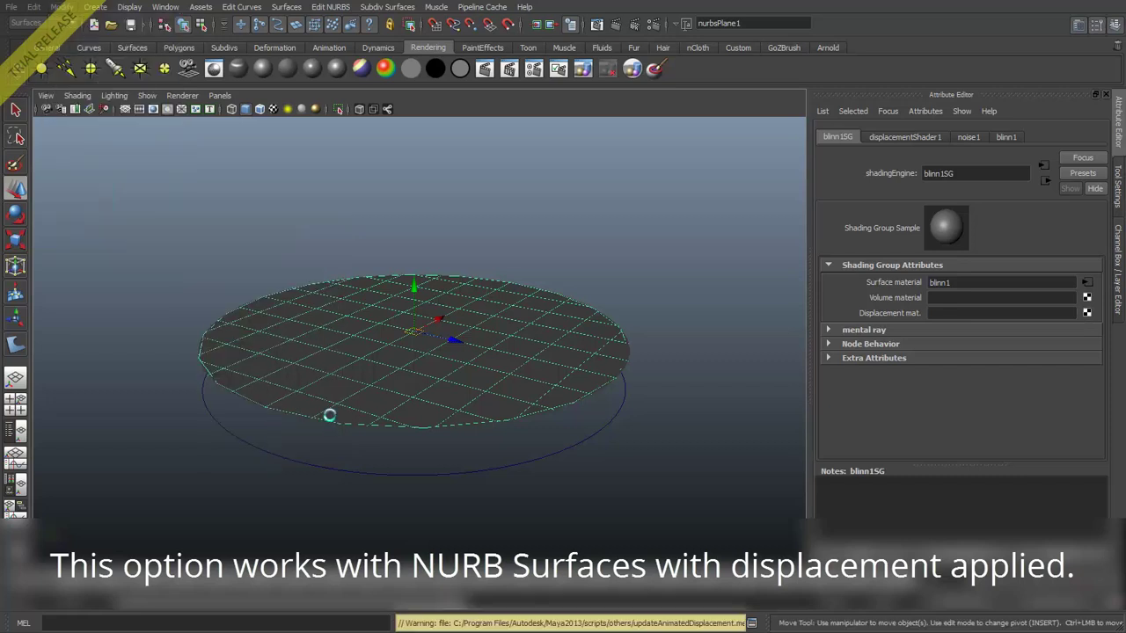
Step: Inspect the converted polygon terrain from several angles, comparing its shaded relief with its triangulated wireframe
left_click_drag(426, 381, 686, 272, "alt")
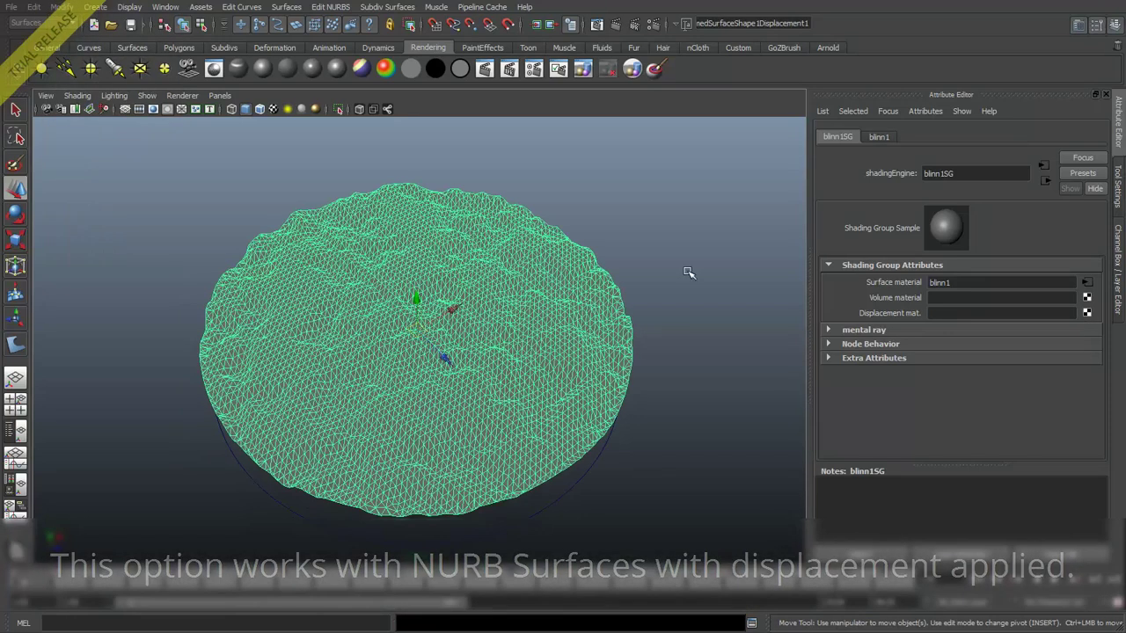
key("5")
left_click_drag(432, 397, 441, 369, "alt")
key("4")
left_click(441, 369)
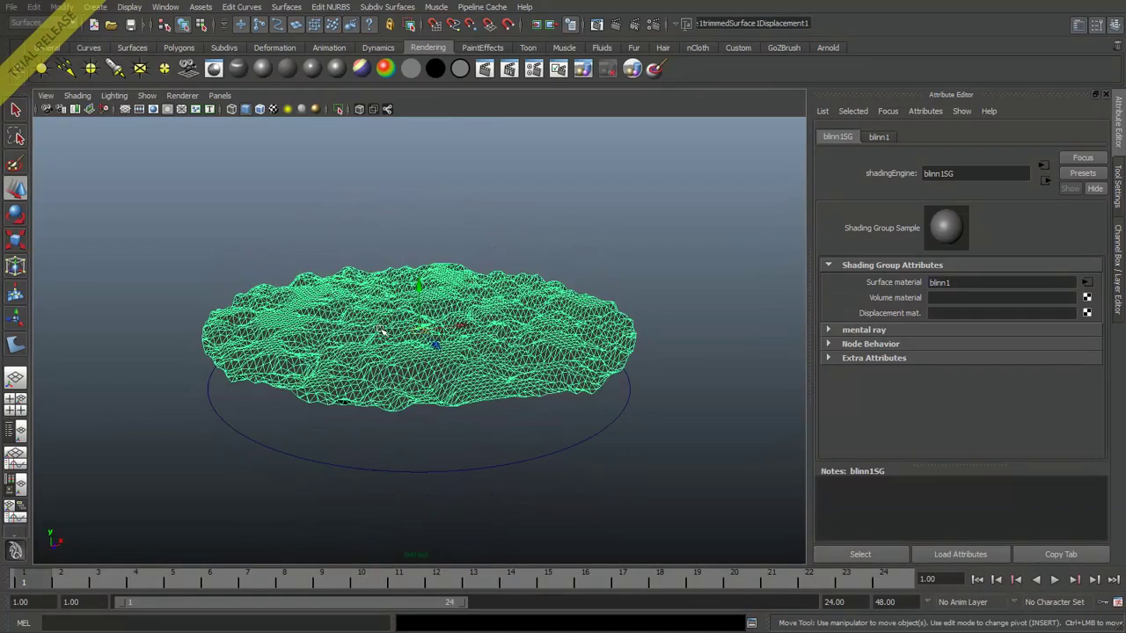
mouse_move(351, 376)
left_mouse_down("alt")
mouse_move(372, 405)
mouse_move(517, 469)
left_mouse_up("alt")
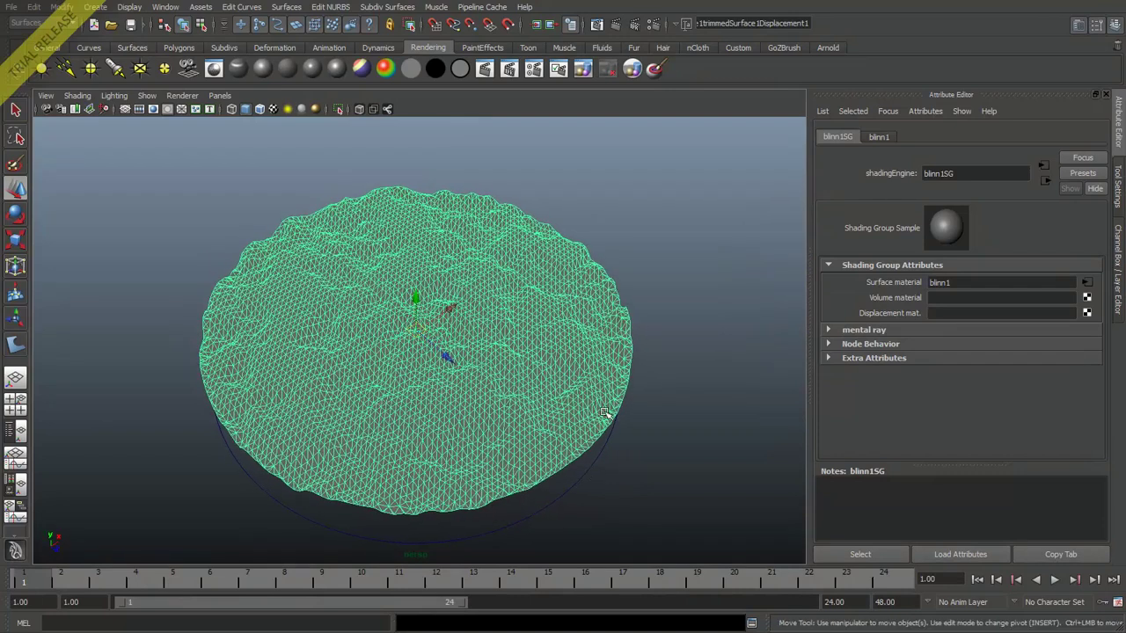
left_click(704, 422)
key("5")
mouse_move(572, 446)
left_mouse_down("alt")
mouse_move(498, 477)
mouse_move(509, 384)
mouse_move(563, 457)
mouse_move(539, 426)
left_mouse_up("alt")
left_click(438, 332)
key("4")
mouse_move(438, 333)
left_mouse_down("alt")
mouse_move(488, 367)
mouse_move(502, 354)
mouse_move(510, 432)
left_mouse_up("alt")
left_click(669, 357)
key("5")
left_click_drag(668, 357, 388, 449, "alt")
left_click(432, 369)
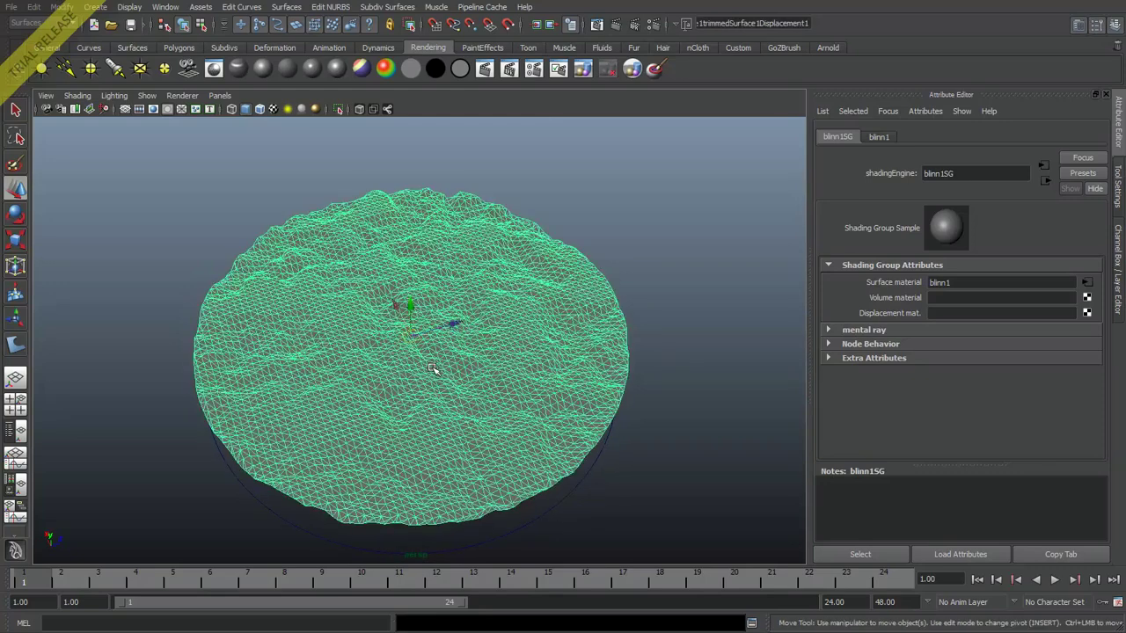
left_click_drag(432, 369, 376, 378, "alt")
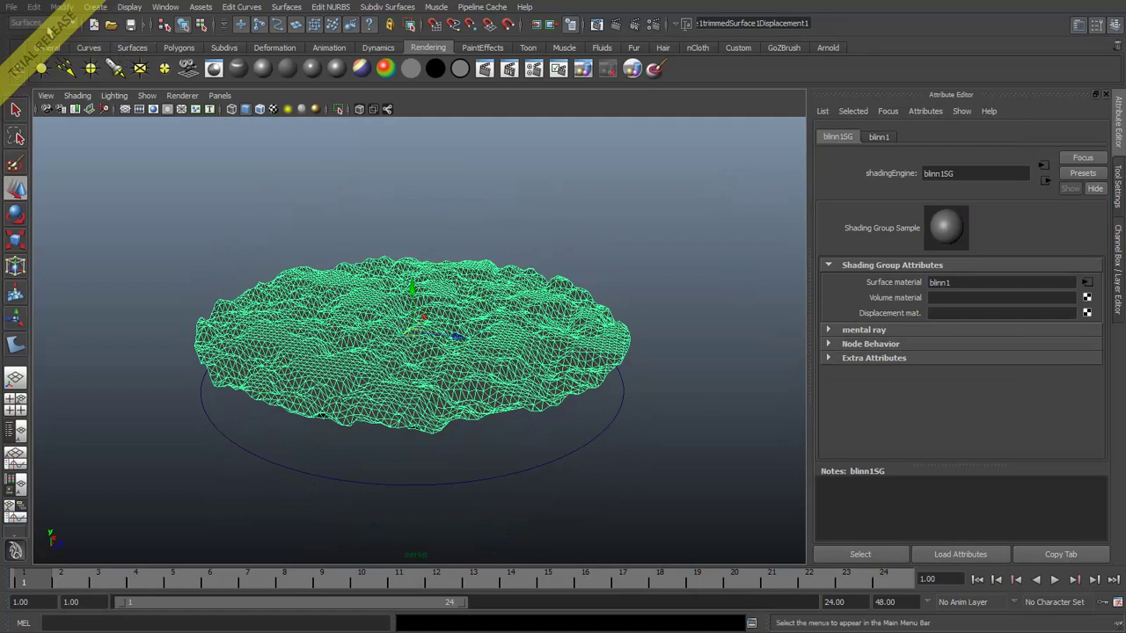
Step: Unlock the normals of the converted polygon terrain and check its faceted shading
left_click(31, 23)
left_click(28, 44)
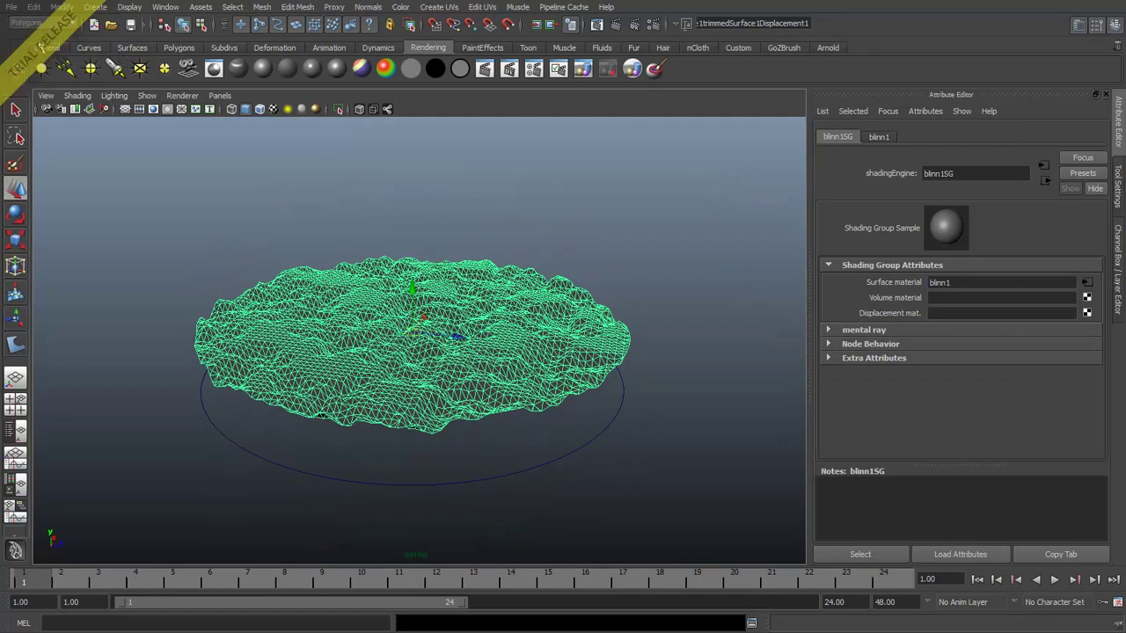
left_click(376, 8)
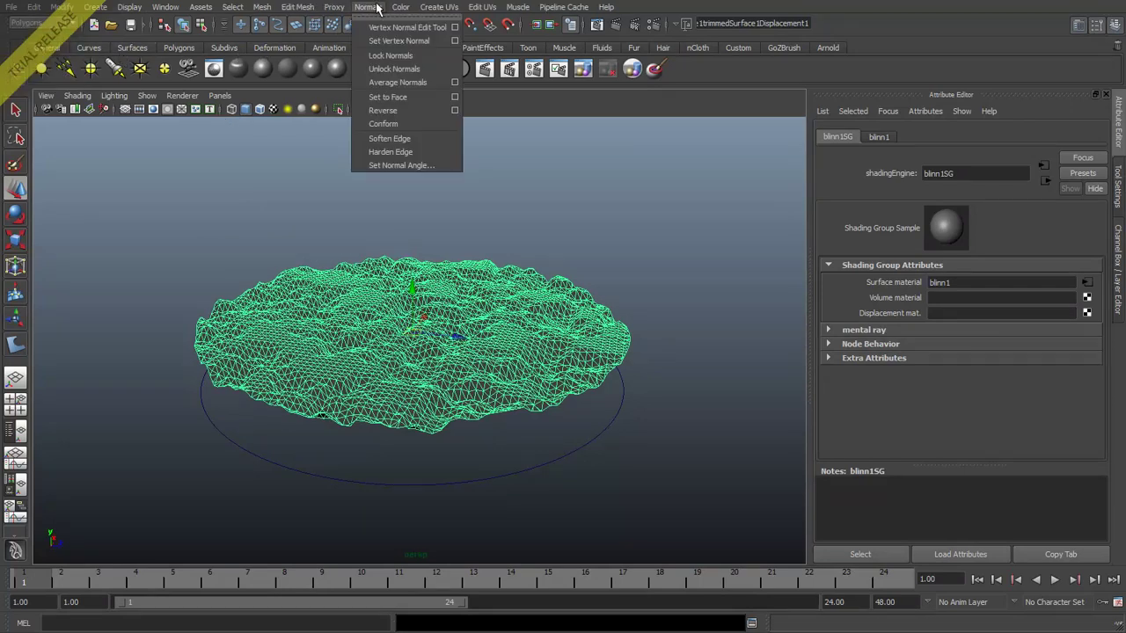
left_click(394, 68)
left_click(611, 248)
left_click_drag(369, 264, 282, 373, "alt")
right_click_drag(281, 372, 394, 371, "alt")
left_click_drag(394, 371, 454, 305, "alt")
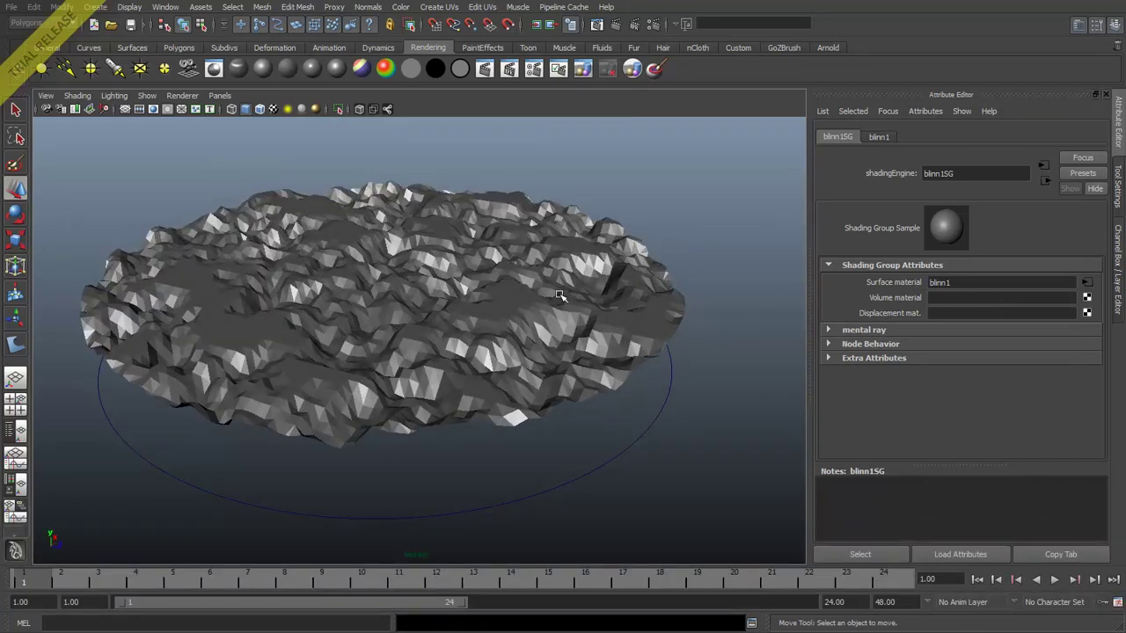
left_click_drag(334, 295, 396, 307, "alt")
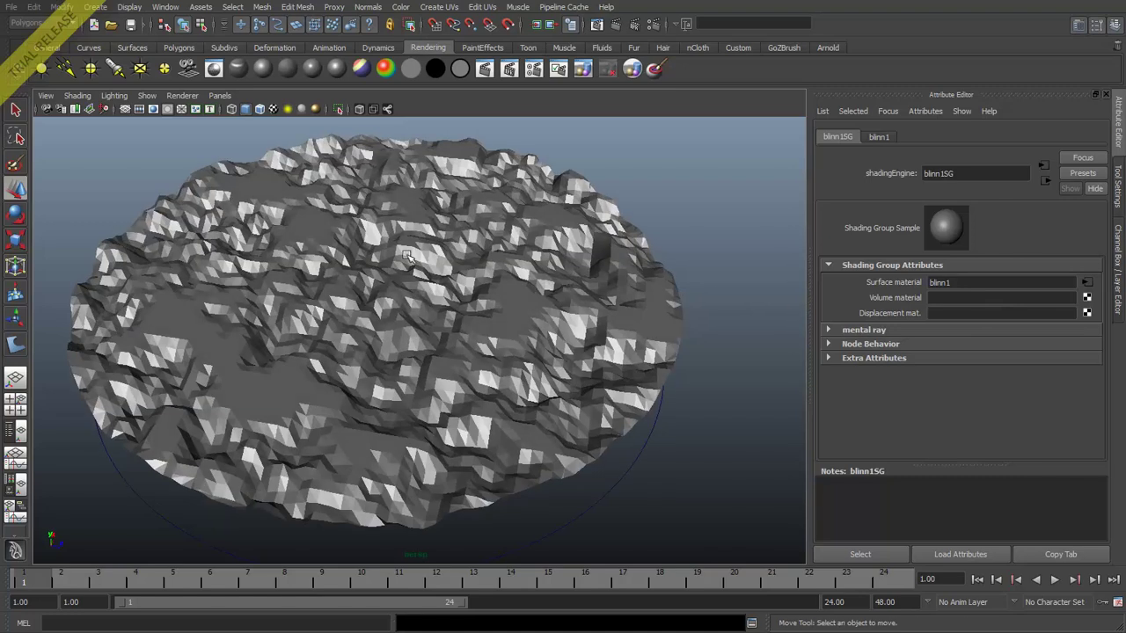
Step: Graph the network of displacementShader1 in Hypershade and load the attributes of its noise texture
left_click(327, 303)
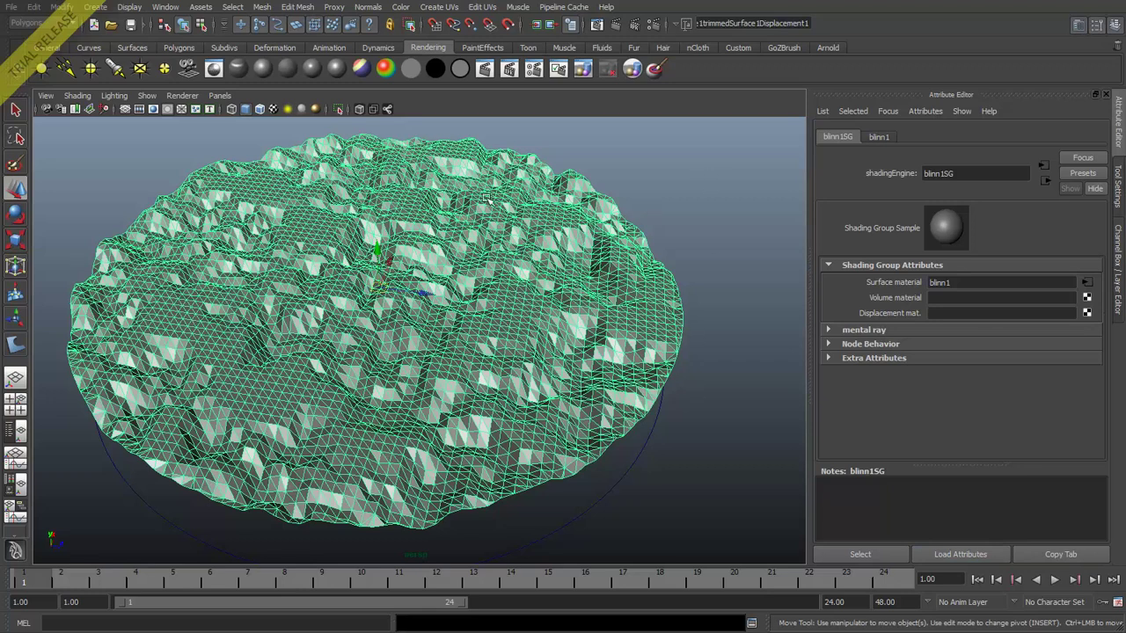
left_click(975, 554)
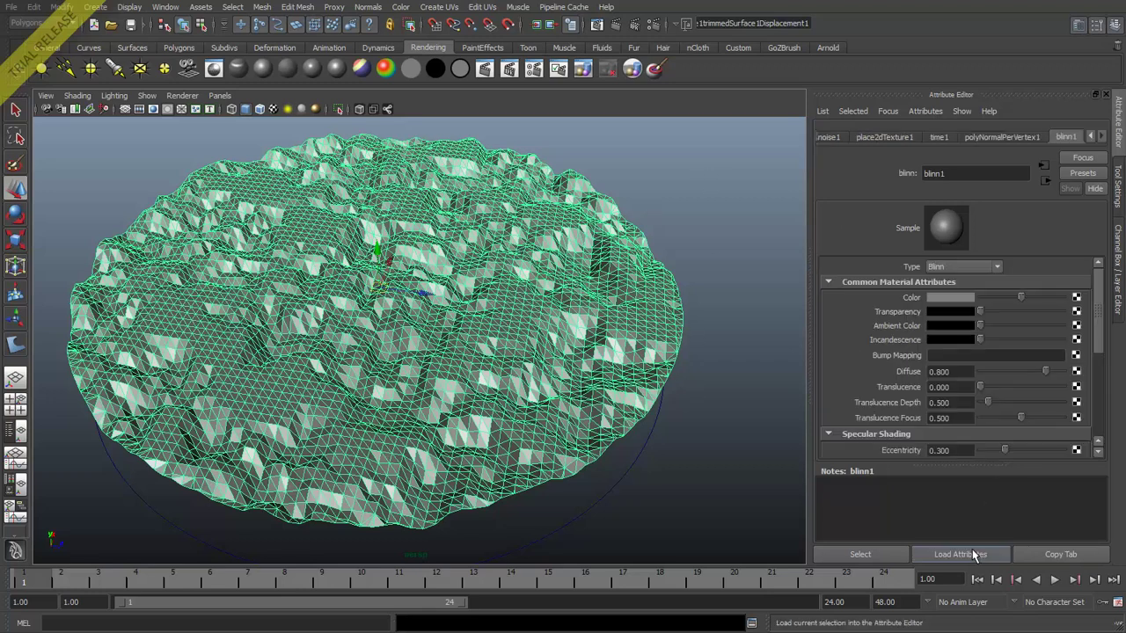
left_click(1082, 157)
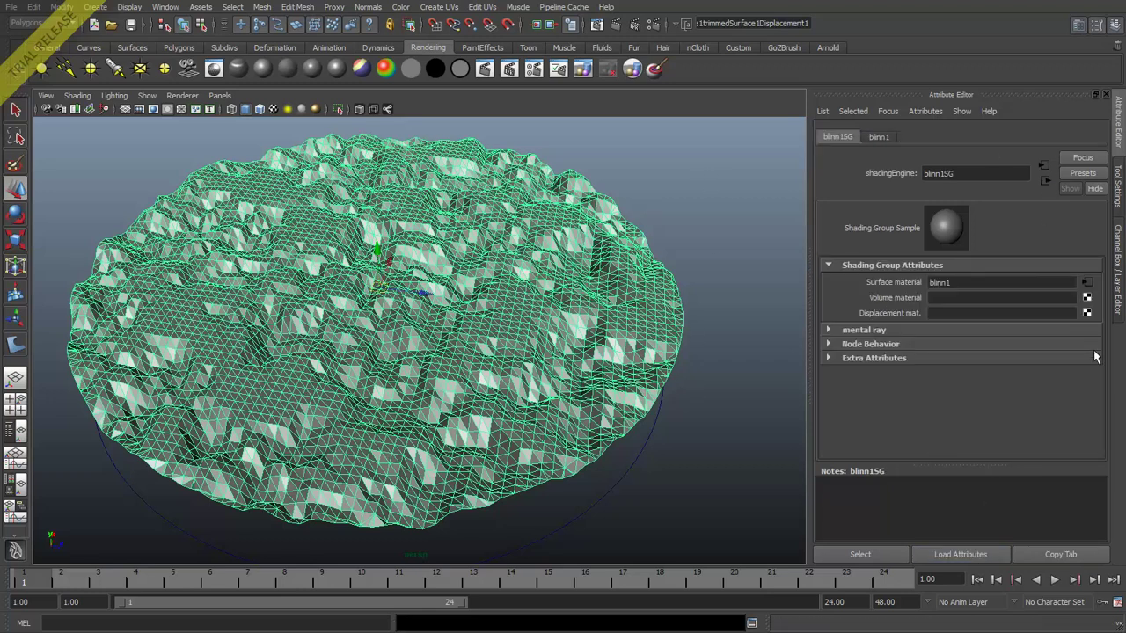
left_click(164, 7)
mouse_move(263, 44)
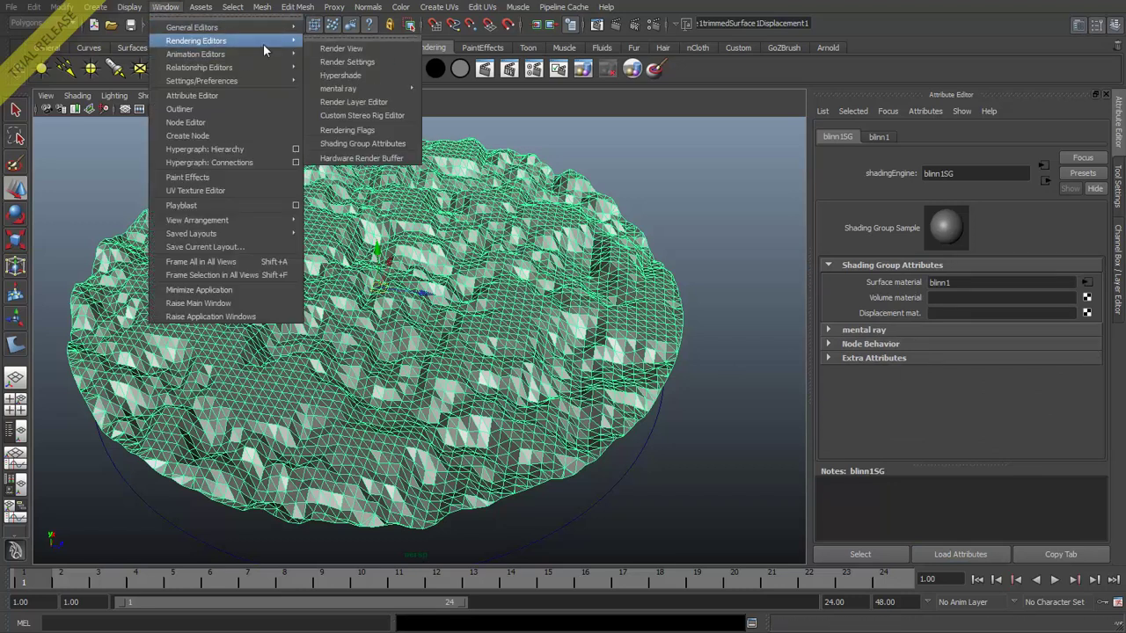
left_click(360, 74)
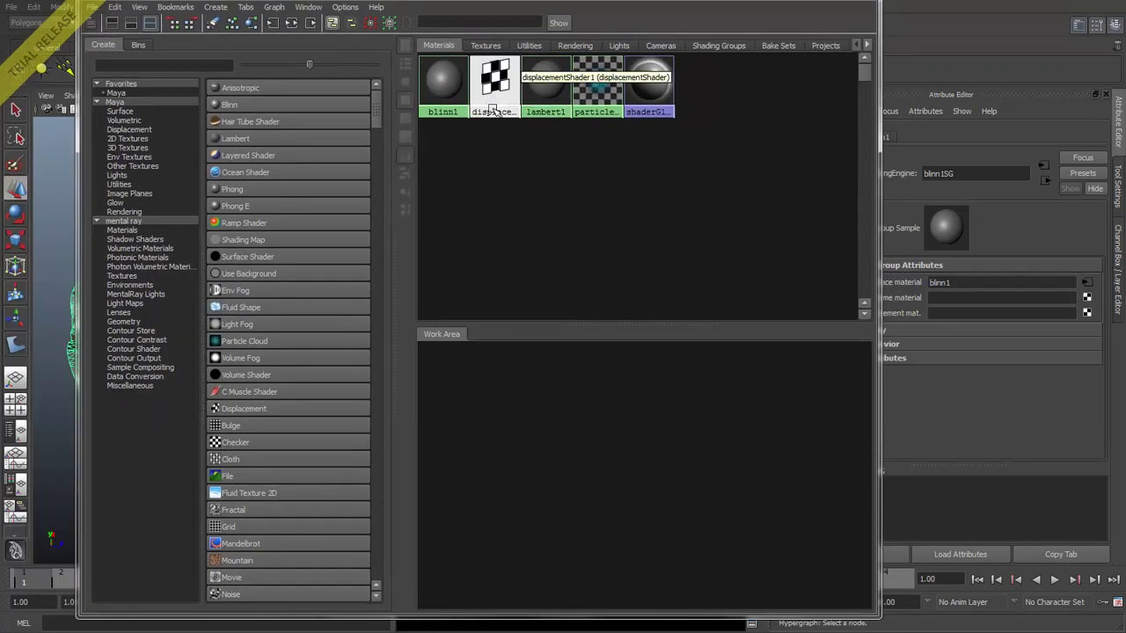
right_click_drag(494, 88, 495, 114)
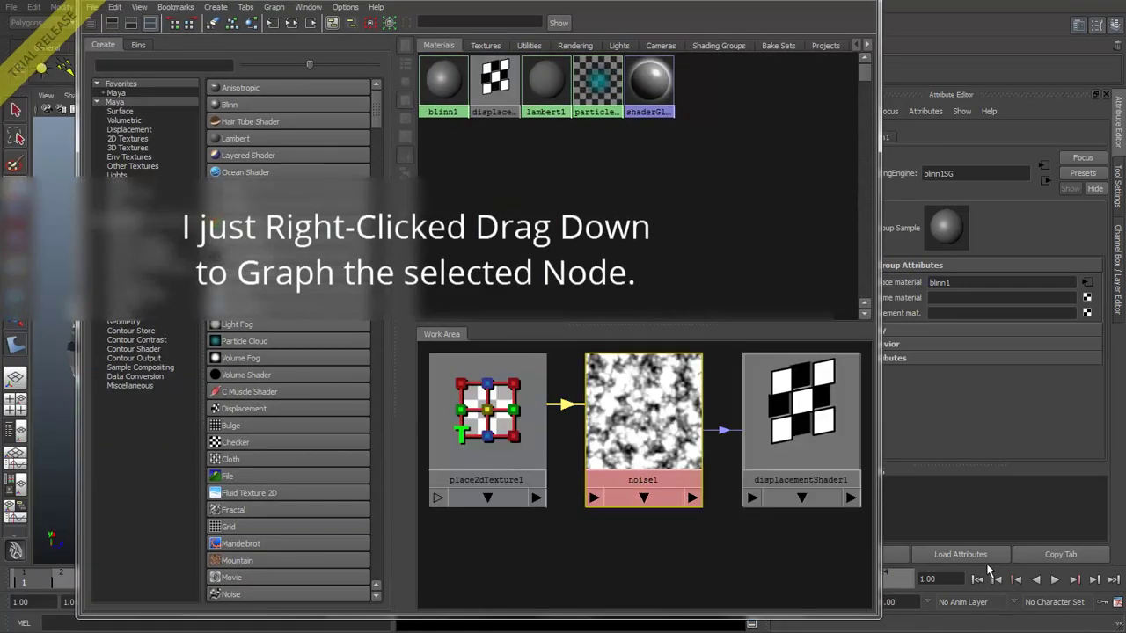
left_click(643, 412)
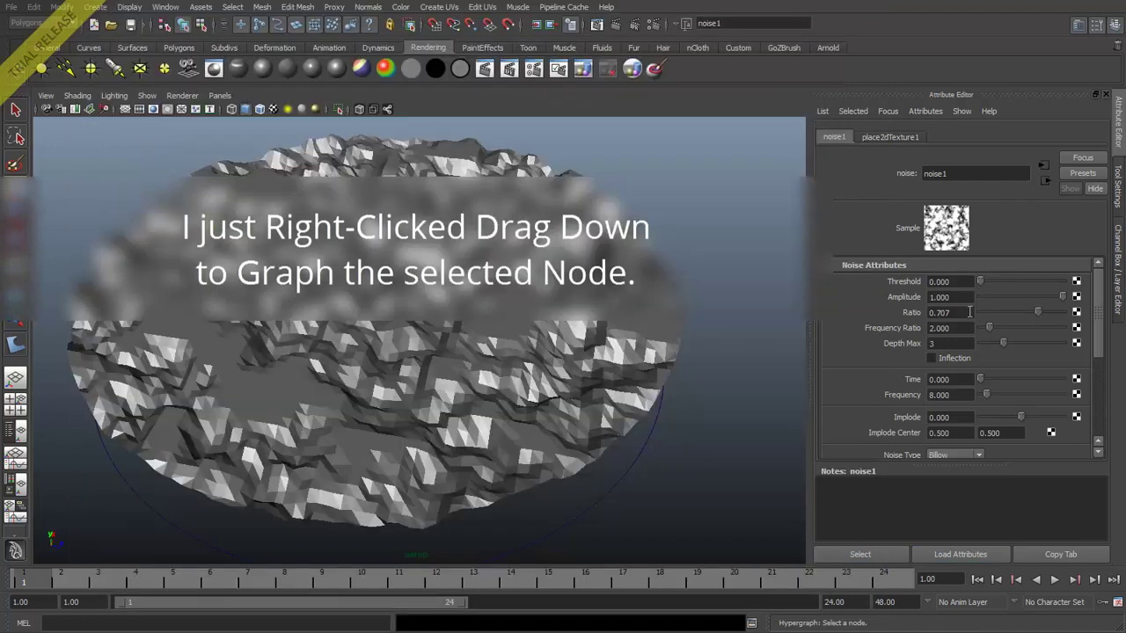
Step: Lower the noise texture's amplitude and ratio to about 0.547 each and set its Depth Max to 5
left_click_drag(1065, 299, 1035, 298)
left_click_drag(378, 229, 400, 338, "alt")
mouse_move(1035, 302)
left_mouse_down()
mouse_move(1056, 297)
mouse_move(1027, 296)
mouse_move(1009, 317)
mouse_move(1041, 322)
mouse_move(985, 318)
mouse_move(1027, 312)
left_mouse_up()
left_click_drag(378, 290, 379, 325, "alt")
right_click_drag(379, 326, 458, 322, "alt")
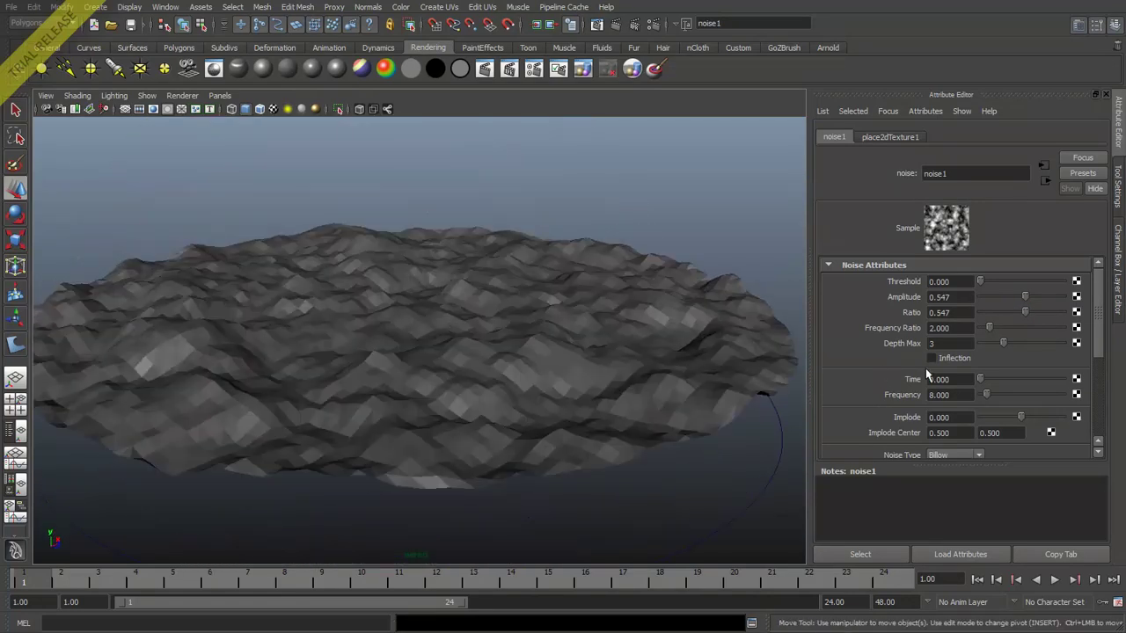
mouse_move(1010, 348)
left_mouse_down()
mouse_move(1043, 345)
mouse_move(1011, 345)
mouse_move(1027, 345)
left_mouse_up()
left_click_drag(422, 370, 456, 376, "alt")
Step: Turn on the smooth mesh preview for the polygon terrain
left_click(454, 358)
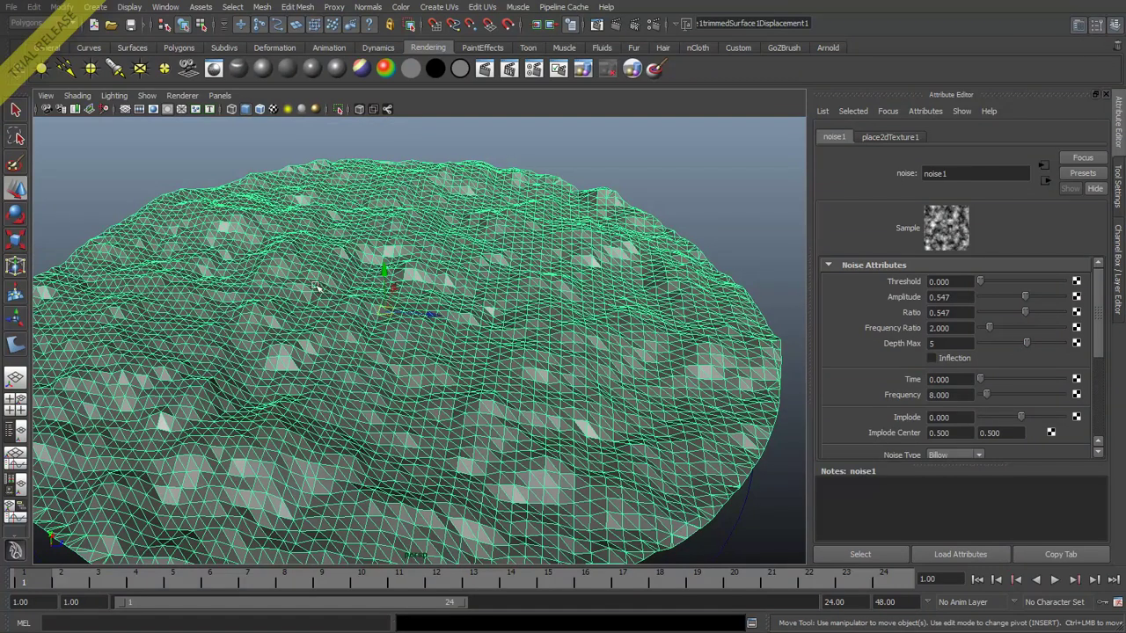
key("3")
left_click(674, 166)
left_click_drag(674, 166, 369, 370, "alt")
left_click_drag(380, 261, 410, 344, "alt")
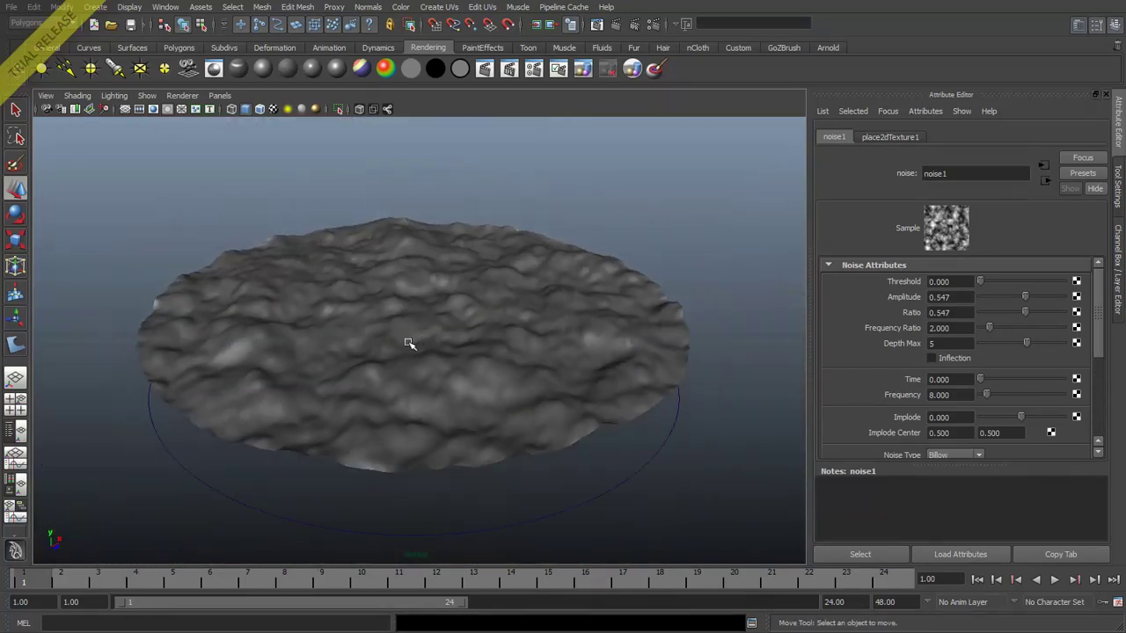
Step: Scale the polygon terrain vertically by a factor of about 2.64 to exaggerate its relief
left_click(433, 352)
key("r")
left_click_drag(413, 255, 409, 148)
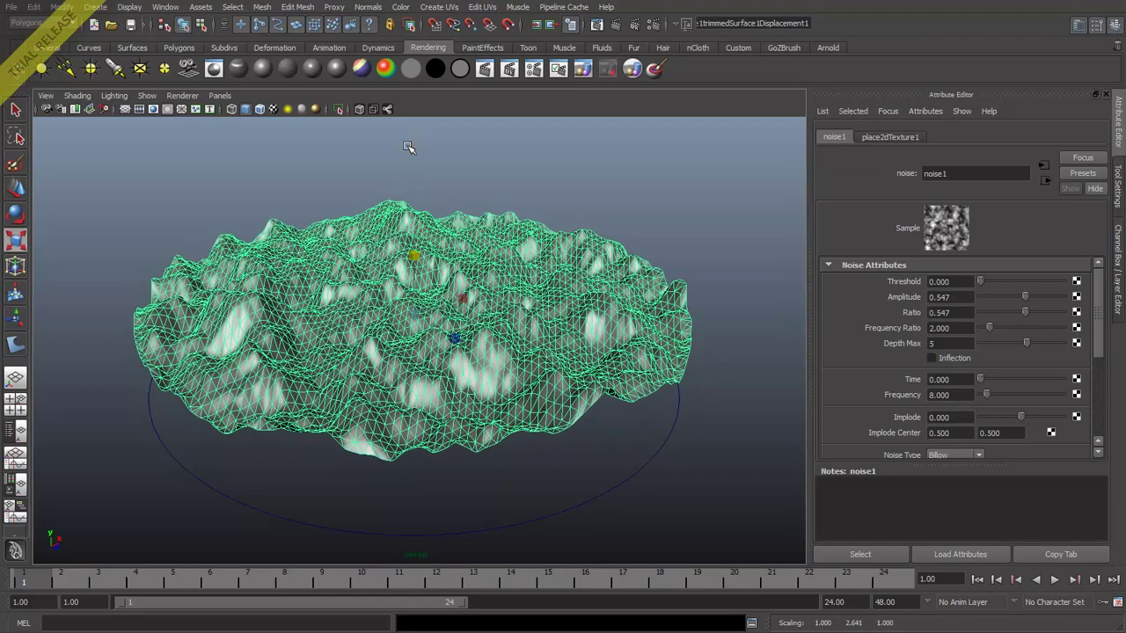
Step: Examine the vertically stretched terrain's peaks and outline from low, oblique and high angles
left_click(621, 201)
left_click_drag(620, 201, 588, 304, "alt")
left_click_drag(207, 351, 350, 352, "alt")
mouse_move(350, 352)
right_mouse_down("alt")
mouse_move(377, 337)
mouse_move(356, 356)
right_mouse_up("alt")
left_click_drag(355, 356, 498, 327, "alt")
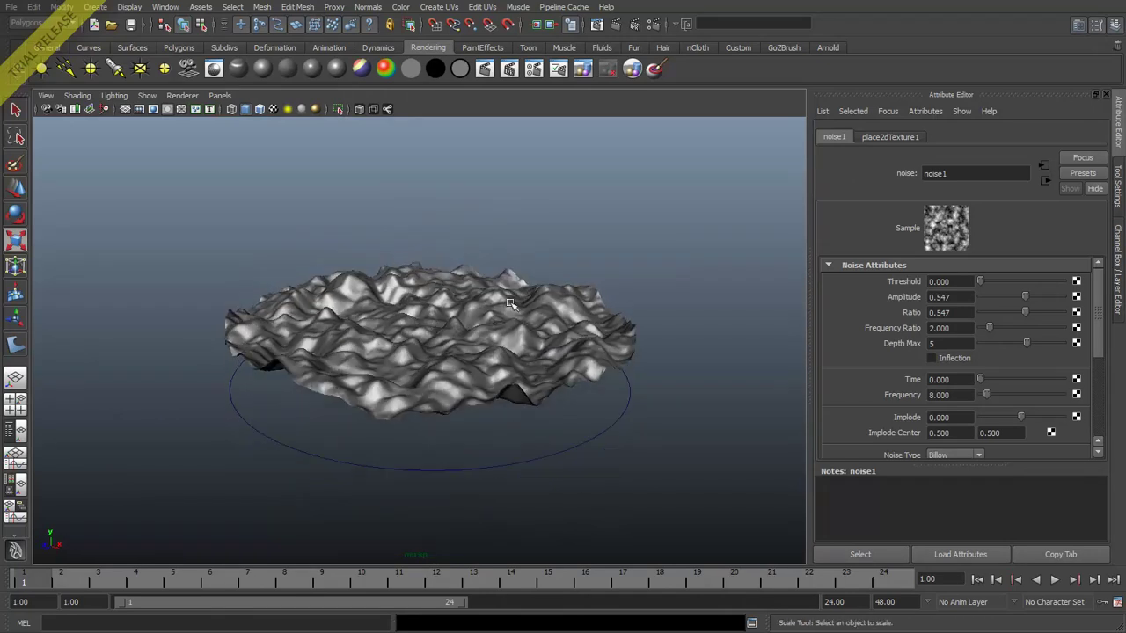
left_click_drag(651, 385, 423, 496, "alt")
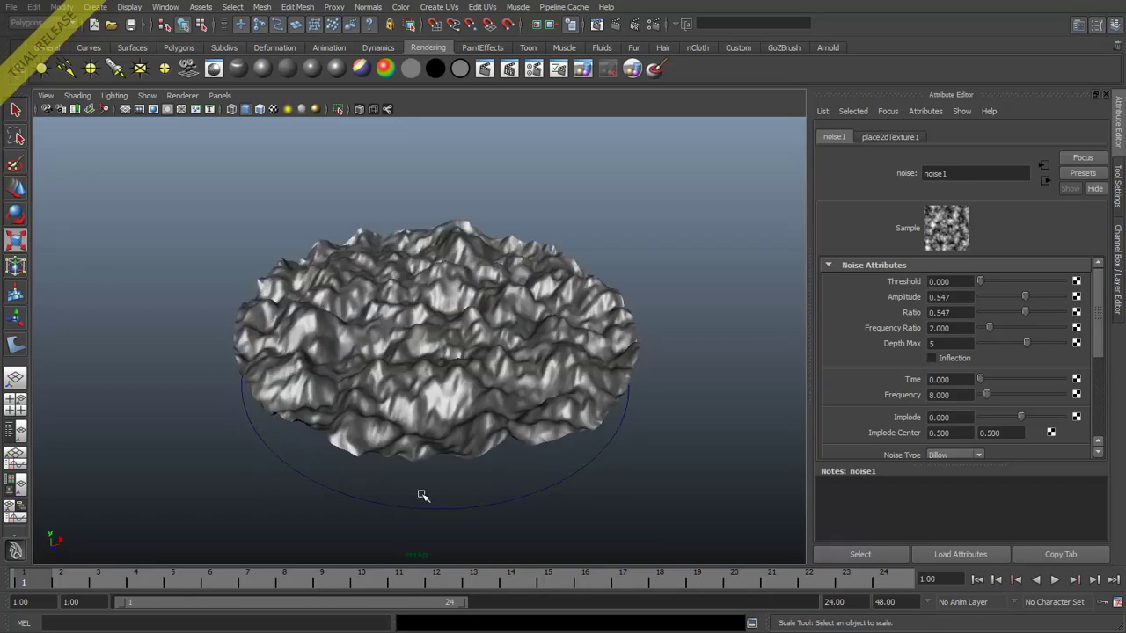
left_click_drag(360, 256, 429, 354, "alt")
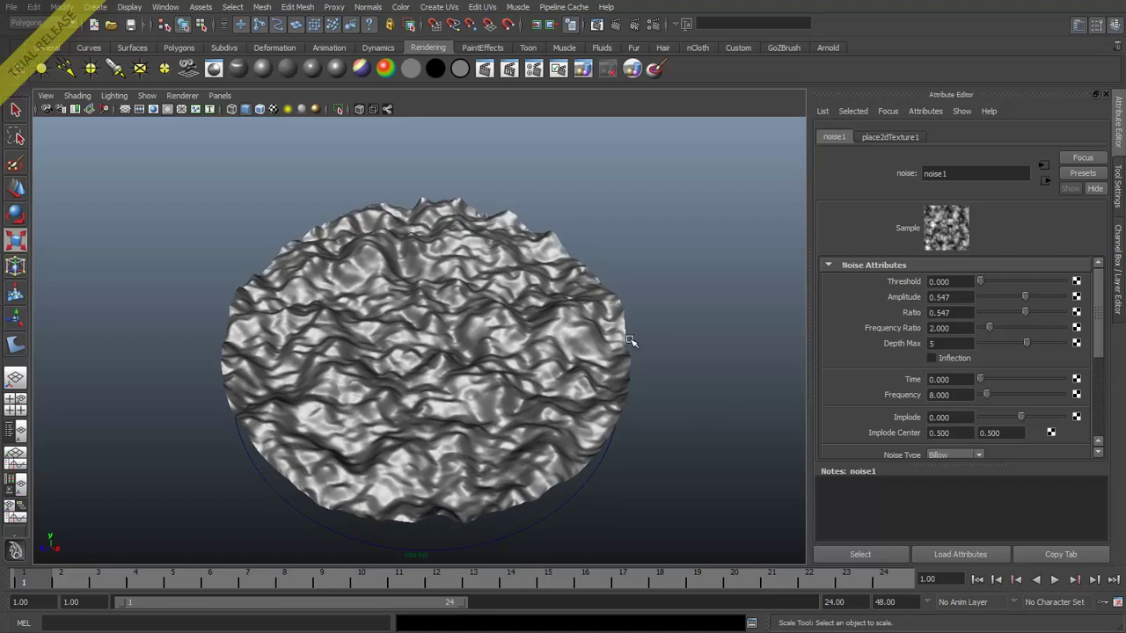
left_click_drag(271, 467, 402, 464, "alt")
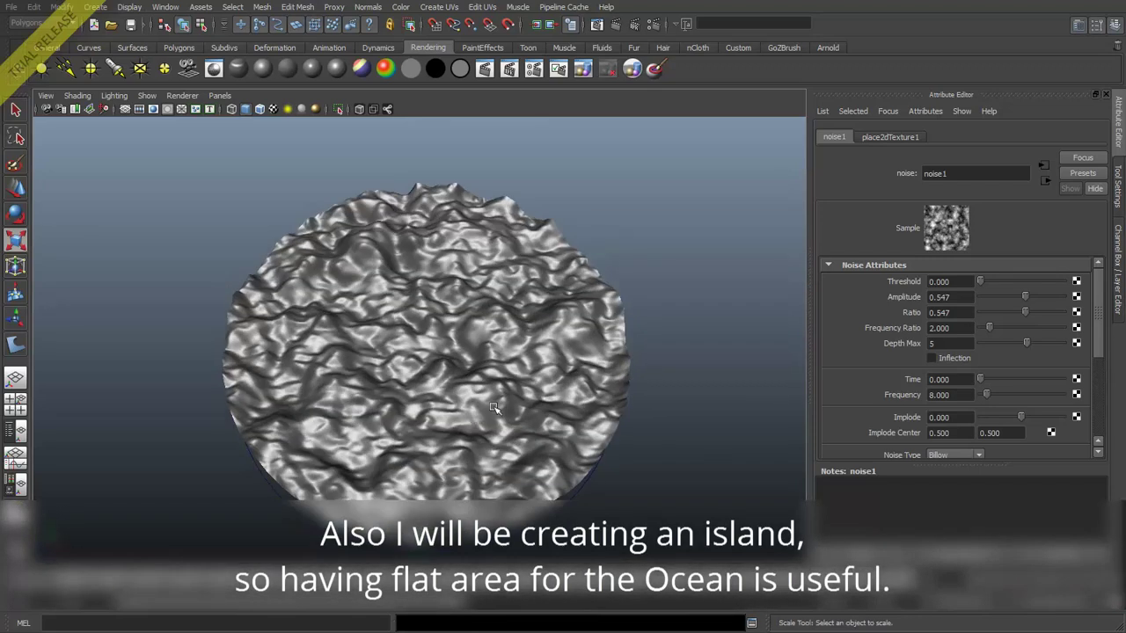
Step: Create a Ramp texture in Hypershade and place it beside the noise texture's placement node
double_click(971, 173)
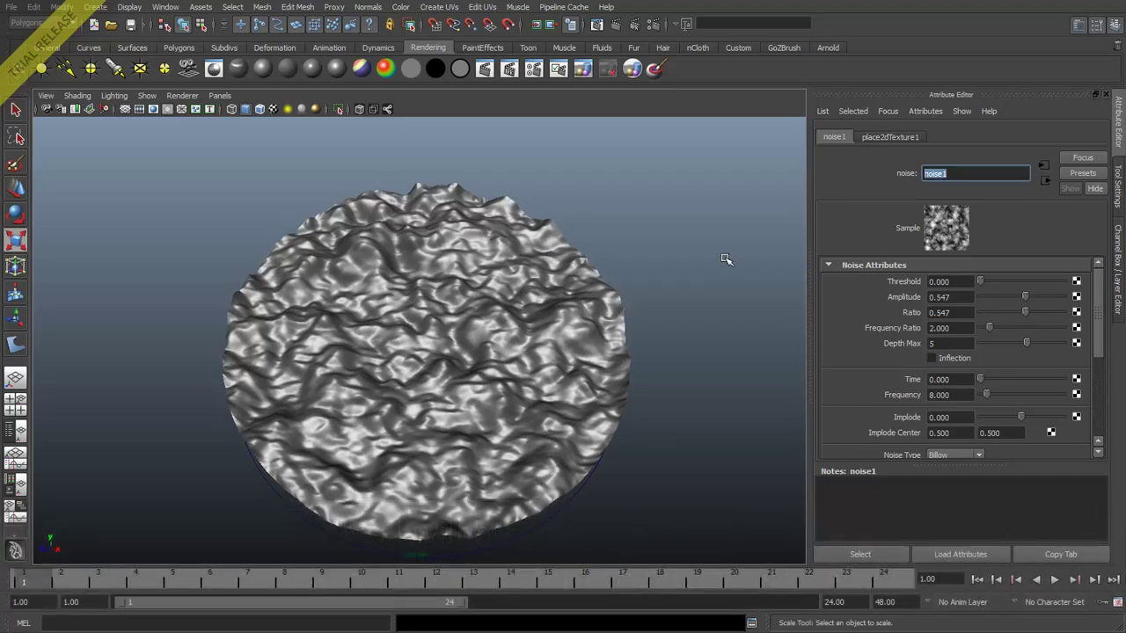
left_click(485, 68)
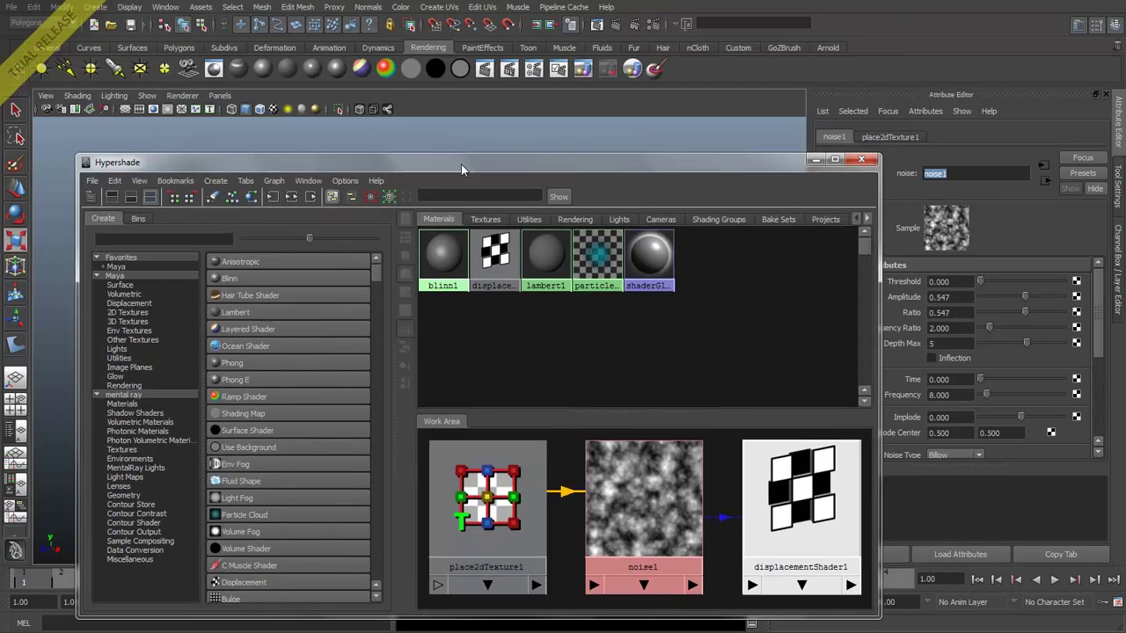
left_click_drag(461, 163, 425, 83)
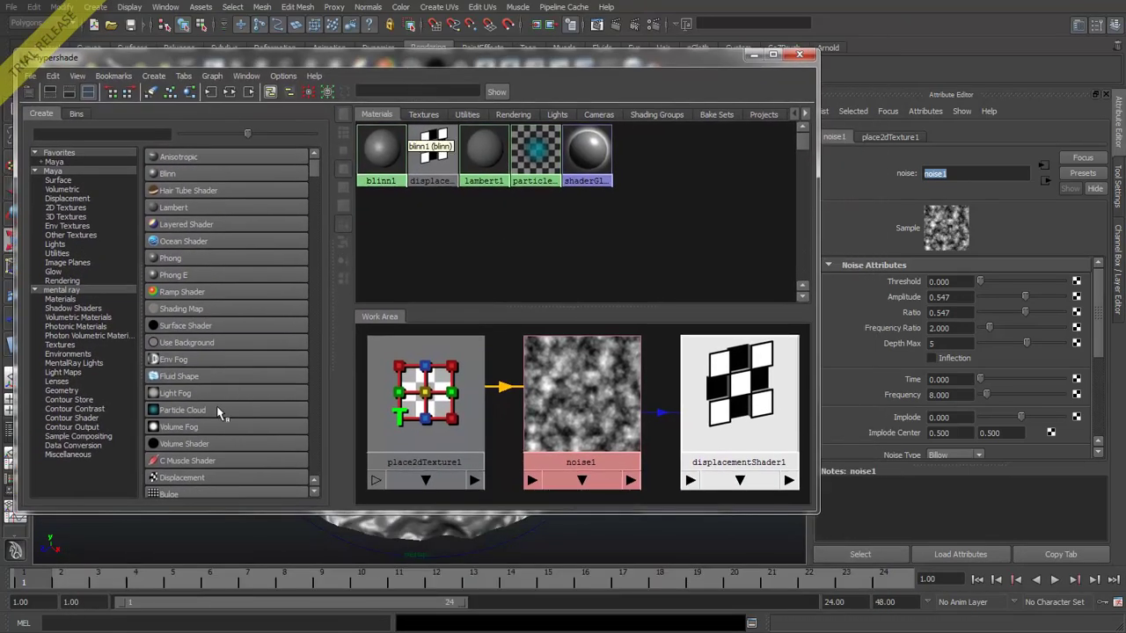
left_click(61, 134)
type("ram")
left_click(169, 174)
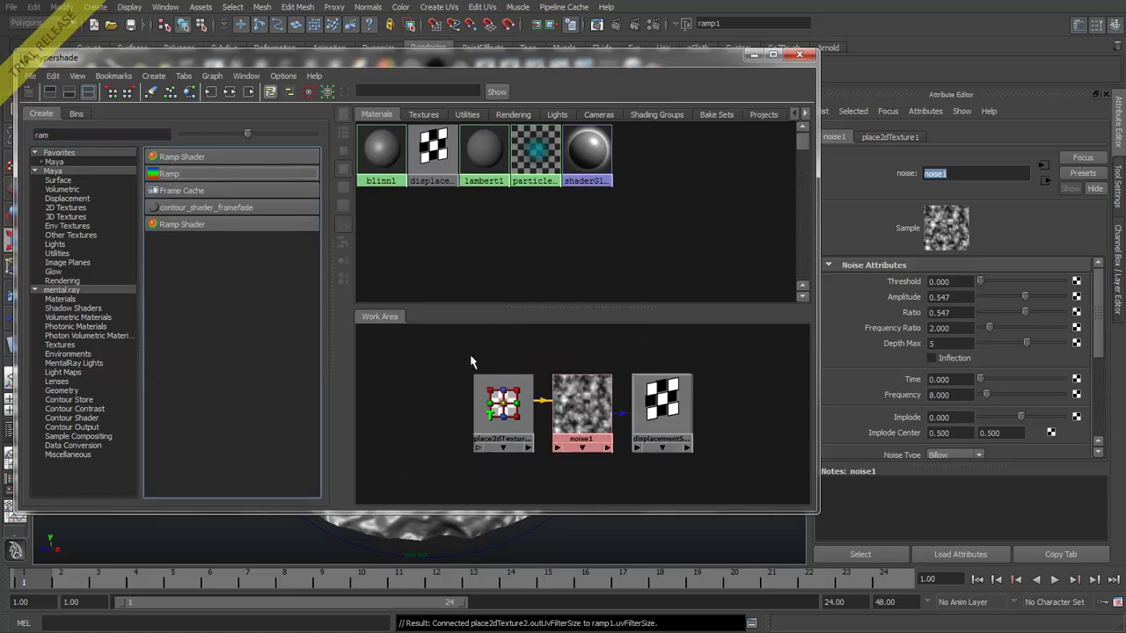
left_click(169, 175)
left_click_drag(457, 357, 422, 429)
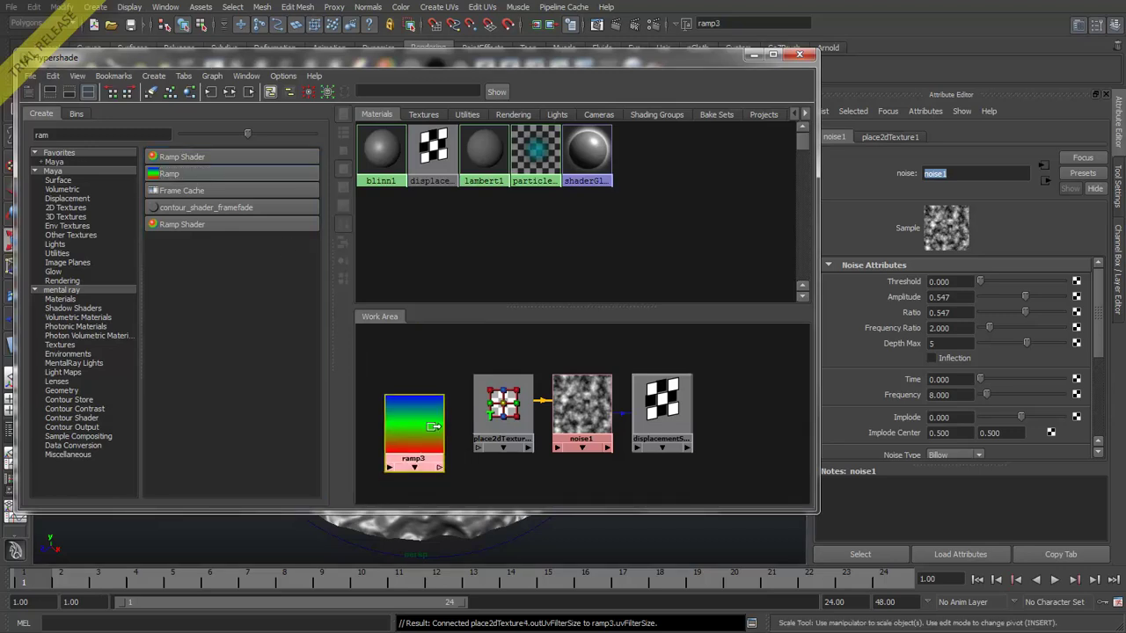
Step: Narrow the Hypershade window and load the attributes of displacementShader1 into the Attribute Editor
left_click(661, 407)
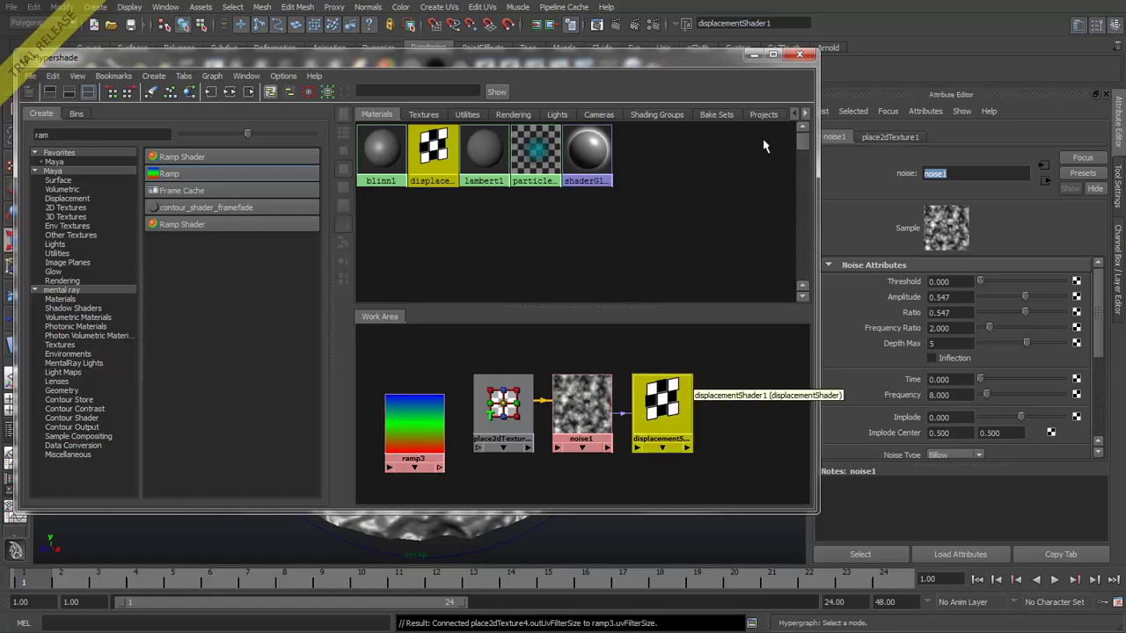
left_click_drag(824, 89, 748, 89)
left_click(823, 111)
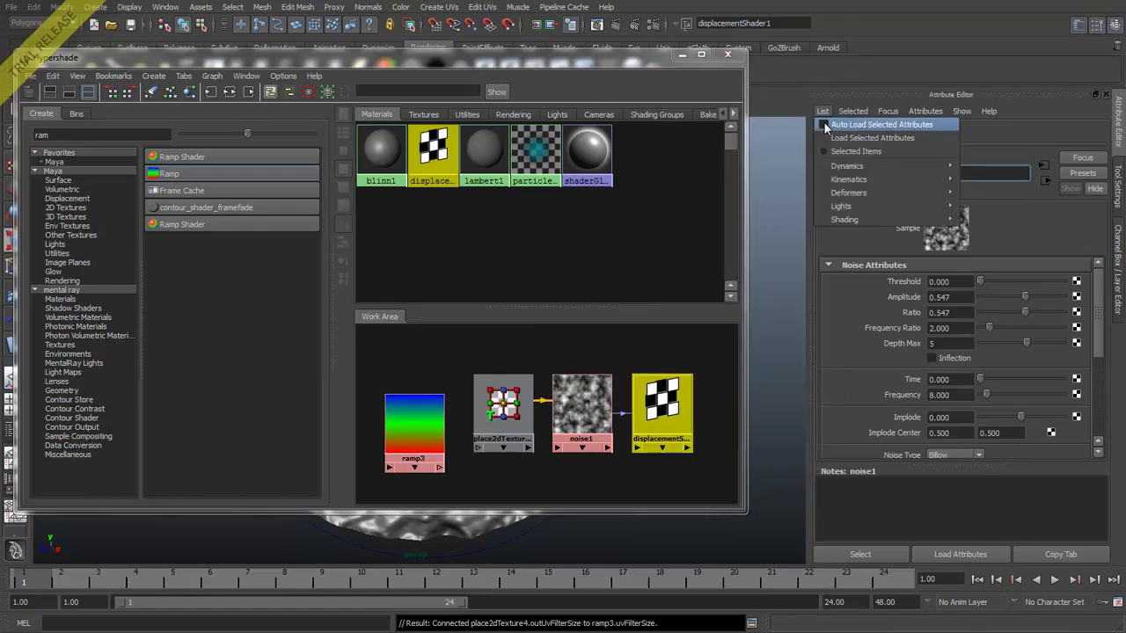
left_click(866, 143)
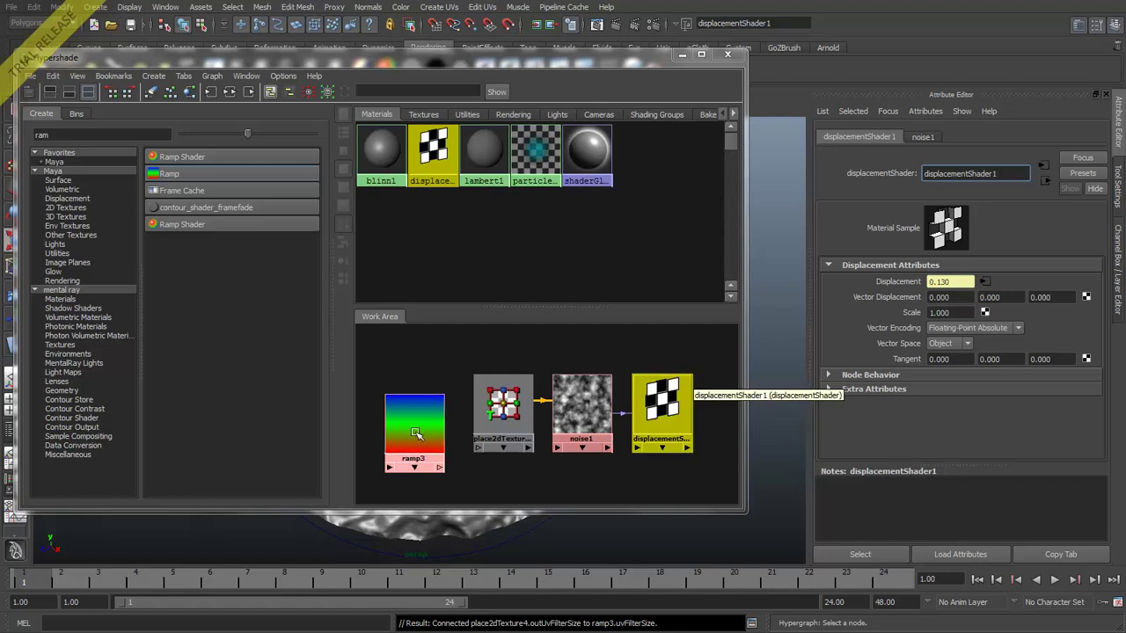
Step: Connect the ramp's outColorR output to the displacement input of displacementShader1, replacing the noise connection
middle_click_drag(411, 433, 626, 445)
middle_click_drag(682, 400, 683, 401)
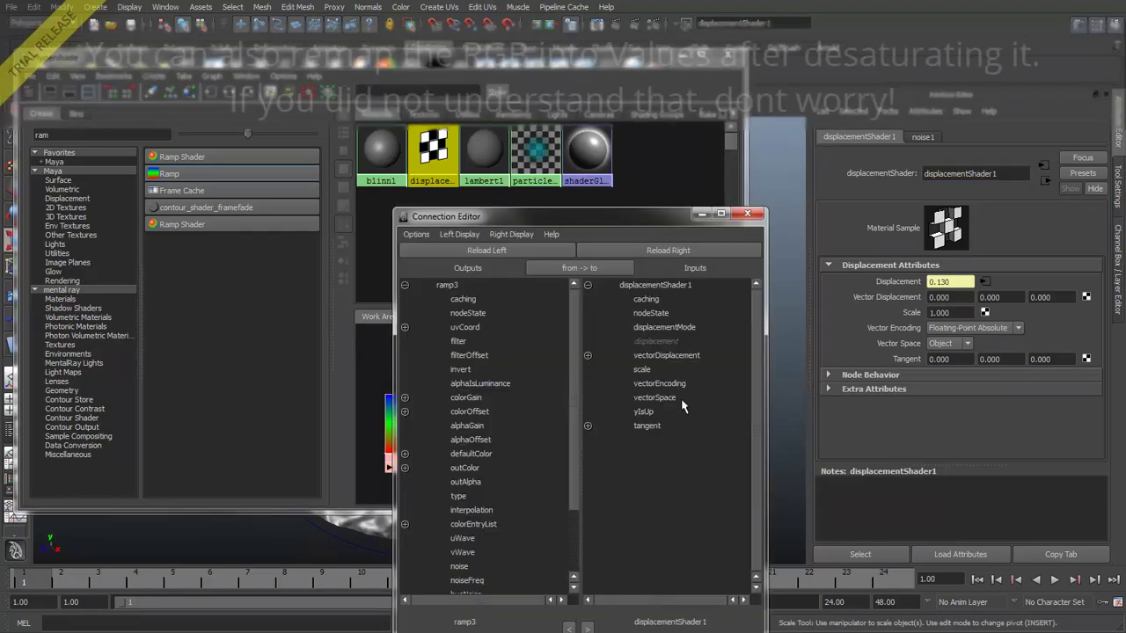
left_click(405, 468)
left_click(481, 482)
left_click(656, 341)
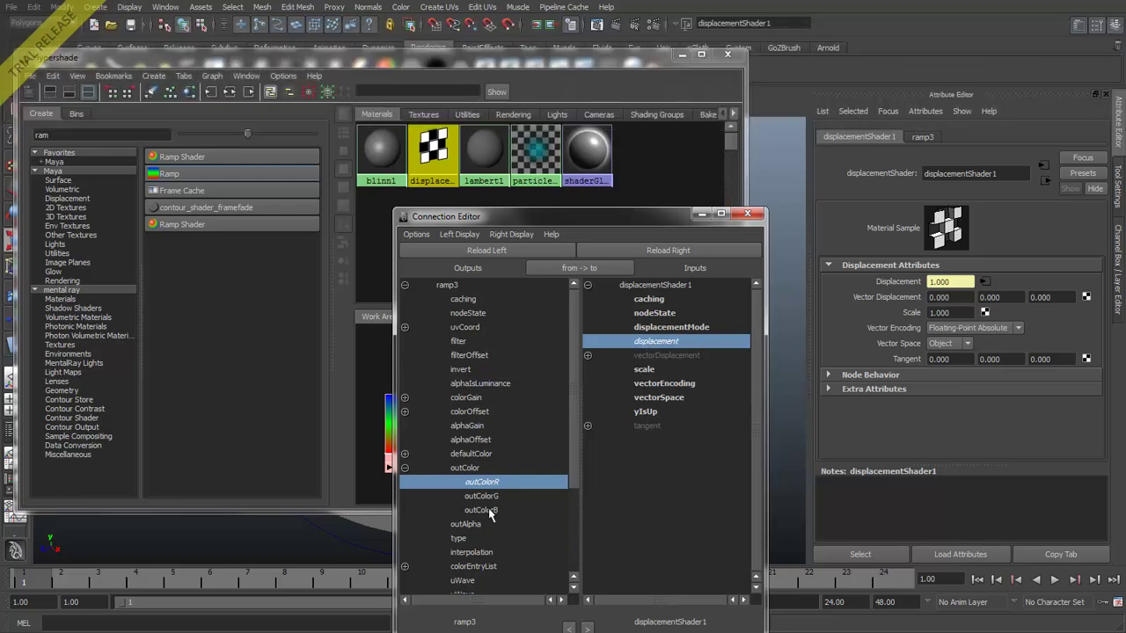
left_click_drag(549, 218, 511, 141)
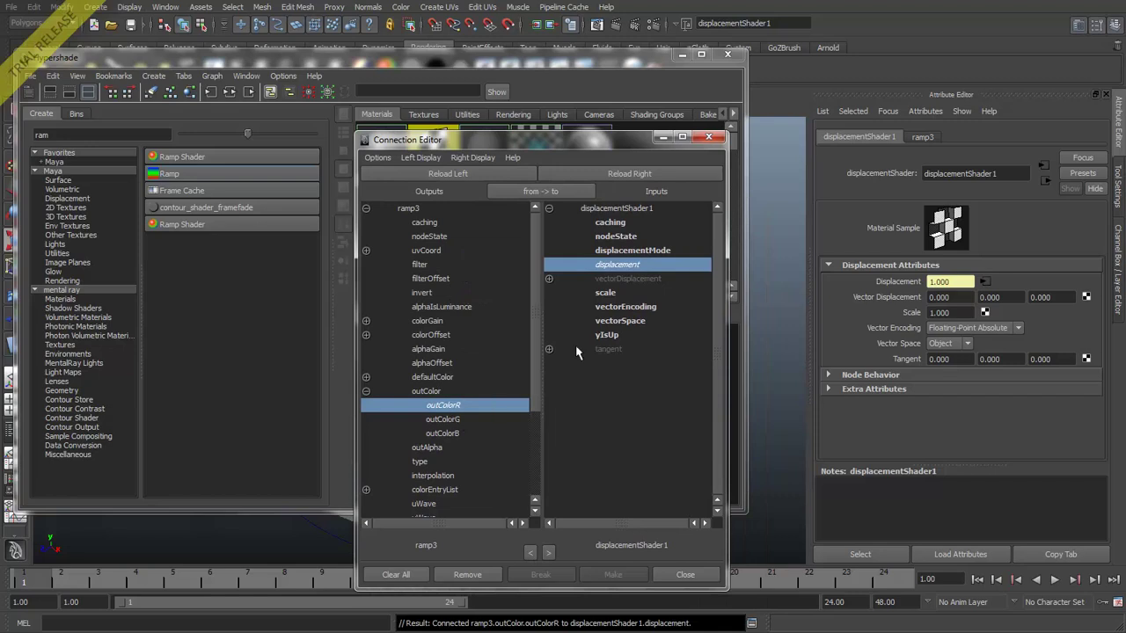
left_click(685, 575)
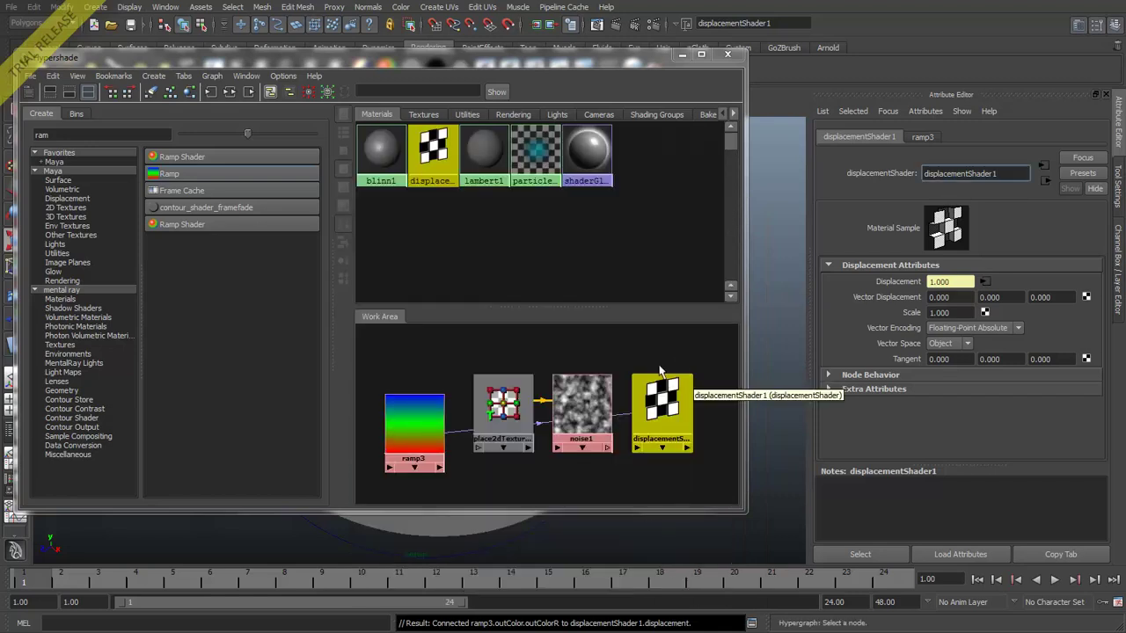
Step: Make the ramp a two-colour gradient by deleting its middle green entry and setting its top entry to white and bottom entry to black
left_click_drag(399, 425, 570, 466)
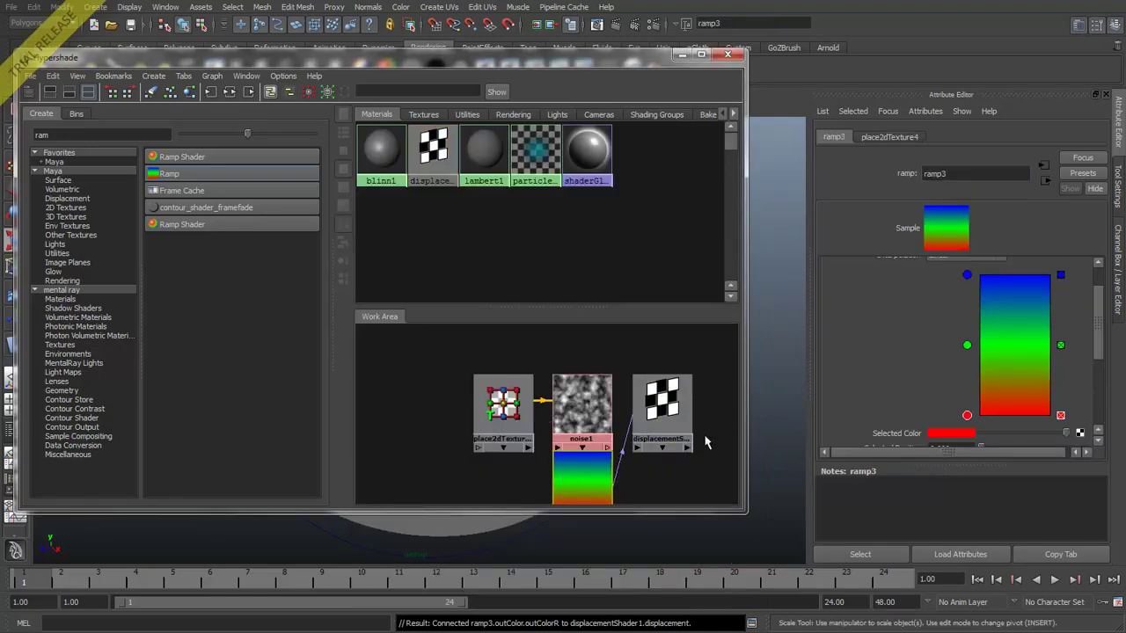
left_click(1060, 347)
left_click(967, 277)
scroll(916, 324, "down", 2)
left_click(983, 391)
left_click_drag(984, 391, 1067, 390)
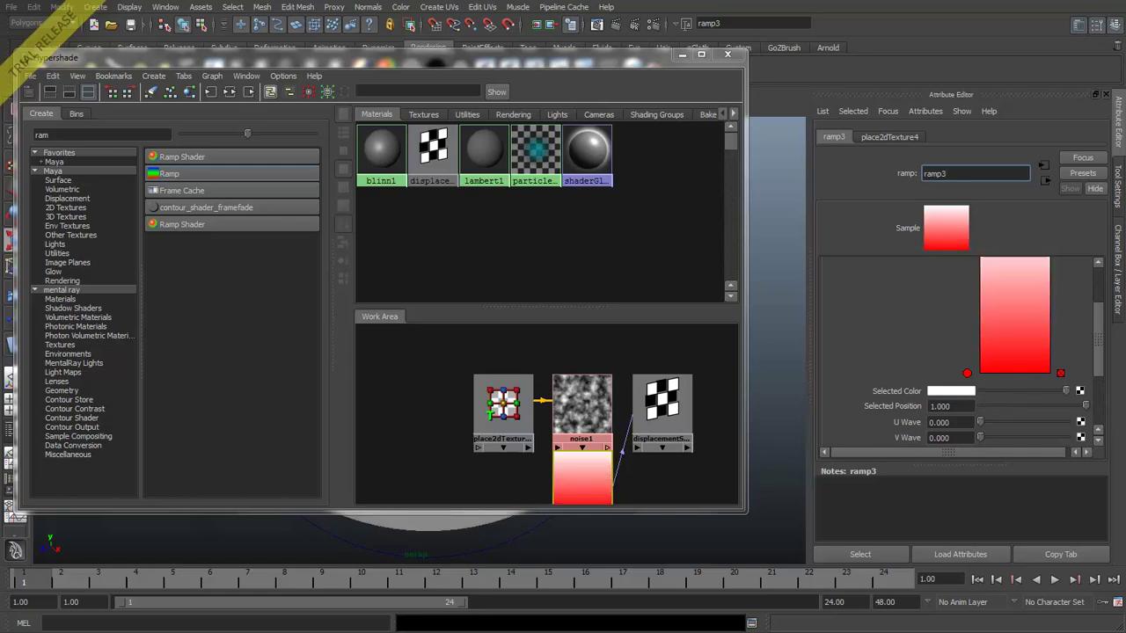
left_click(967, 374)
left_click_drag(997, 394, 964, 401)
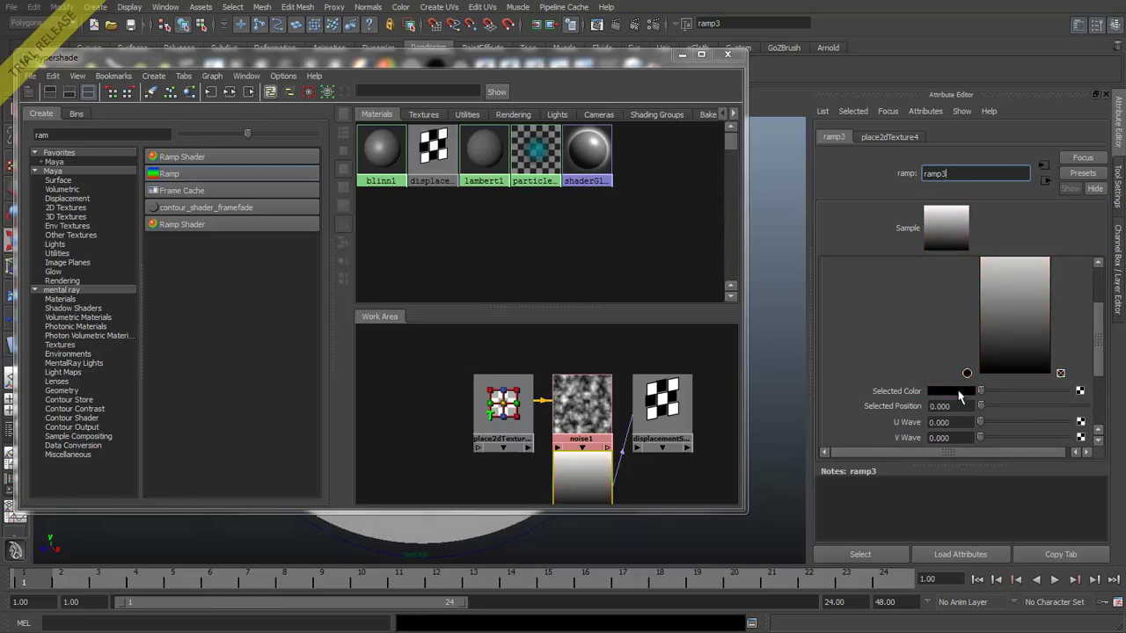
scroll(1021, 280, "up", 2)
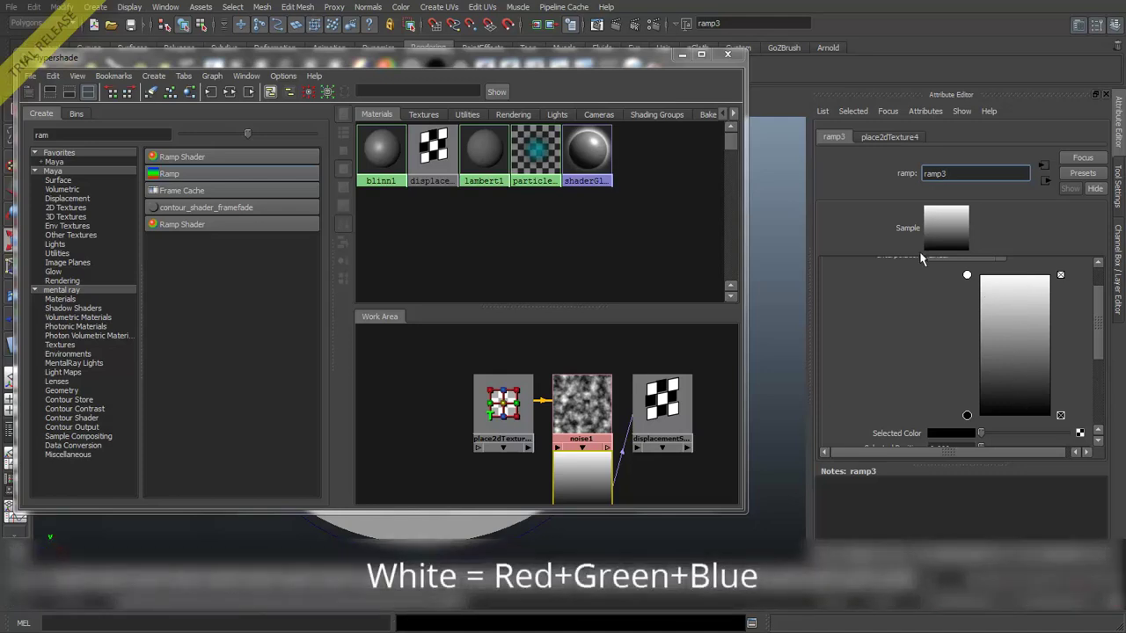
Step: Examine the ramp-driven displacement of the disc from a low side angle
left_click_drag(613, 62, 227, 319)
left_click_drag(478, 307, 563, 249, "alt")
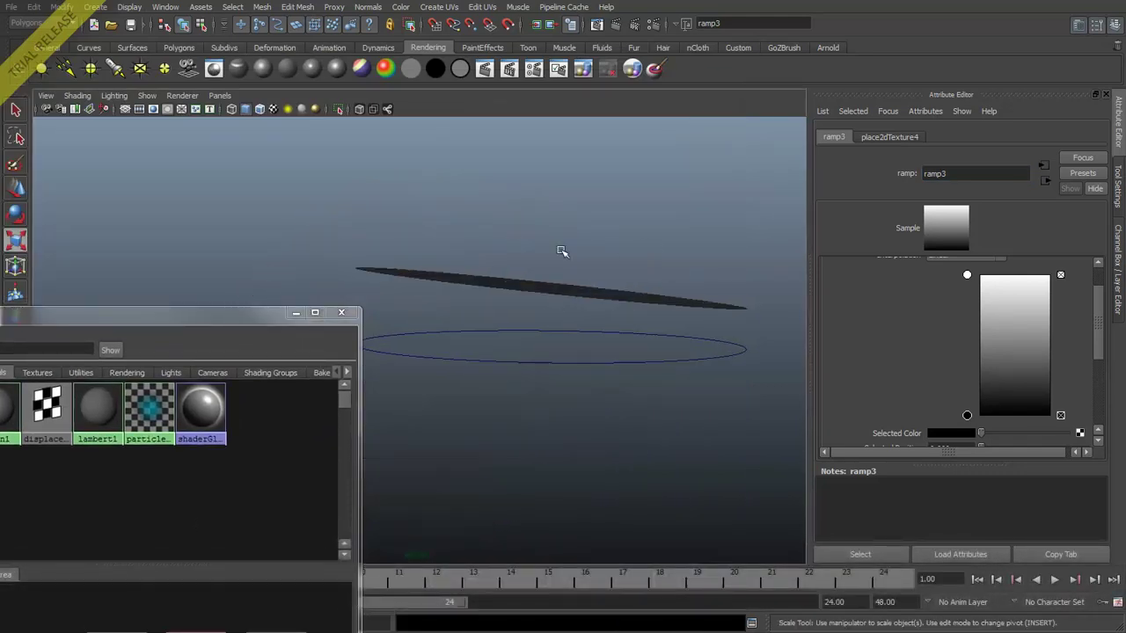
left_click(537, 281)
left_click_drag(630, 334, 603, 231, "alt")
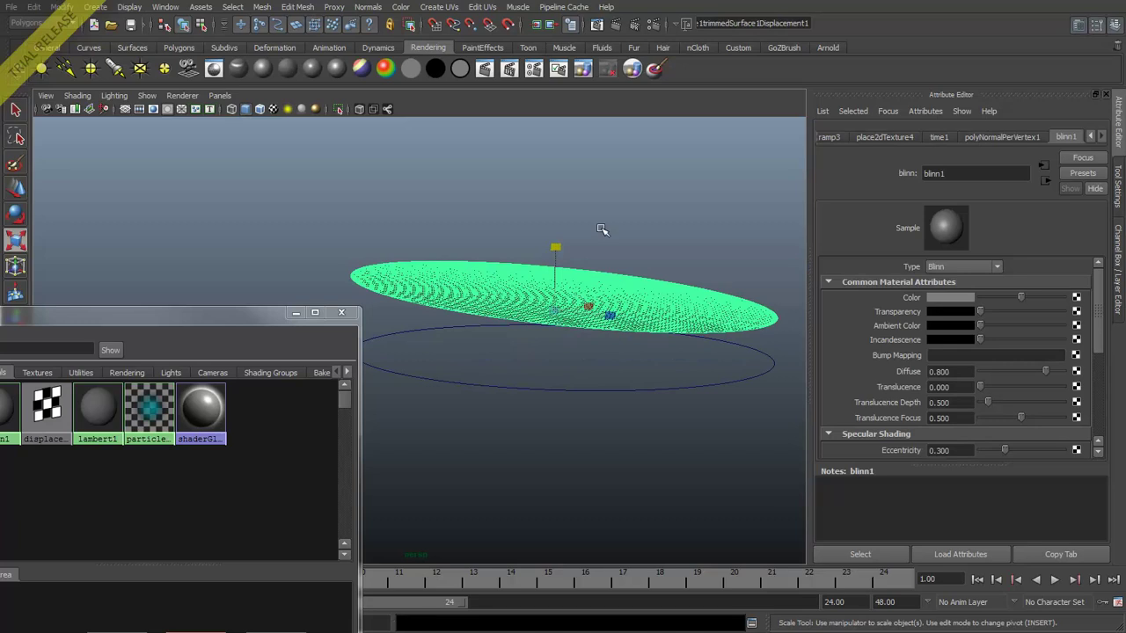
left_click(603, 231)
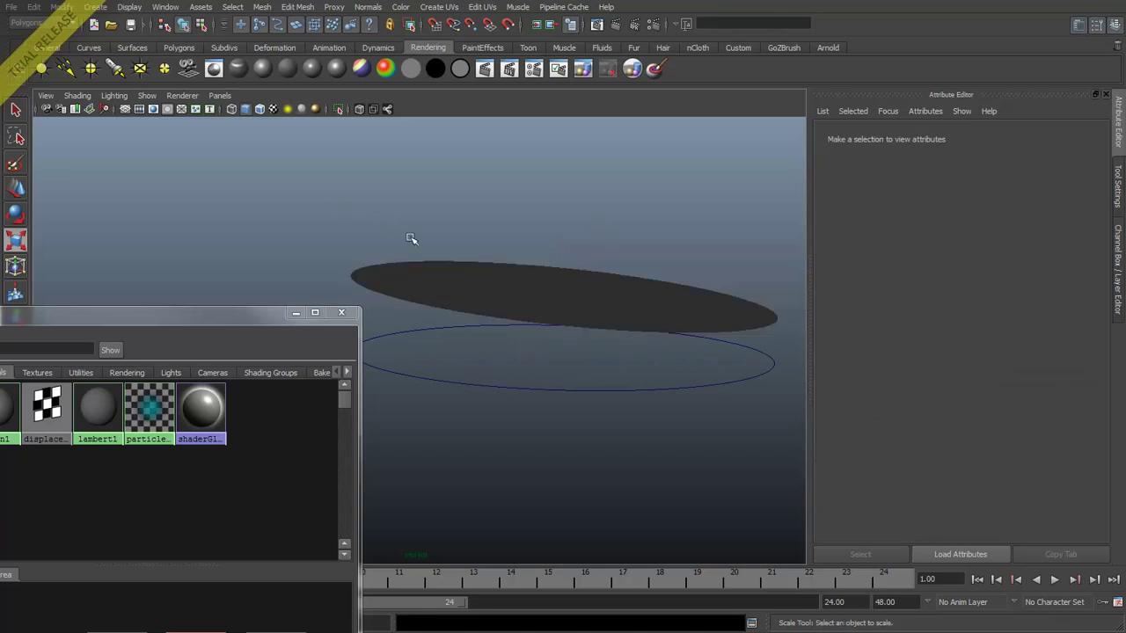
Step: Try the Radial Ramp type on ramp3 and inspect its effect on the displaced disc
left_click_drag(228, 321, 394, 103)
left_click(361, 519)
scroll(861, 321, "up", 2)
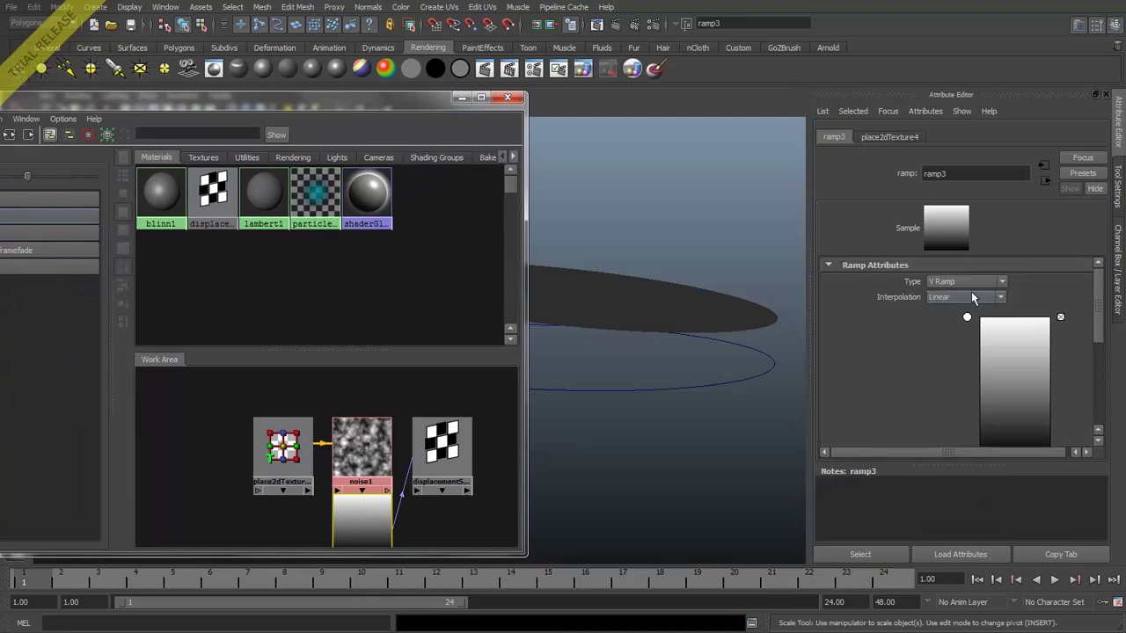
left_click(968, 282)
left_click(964, 324)
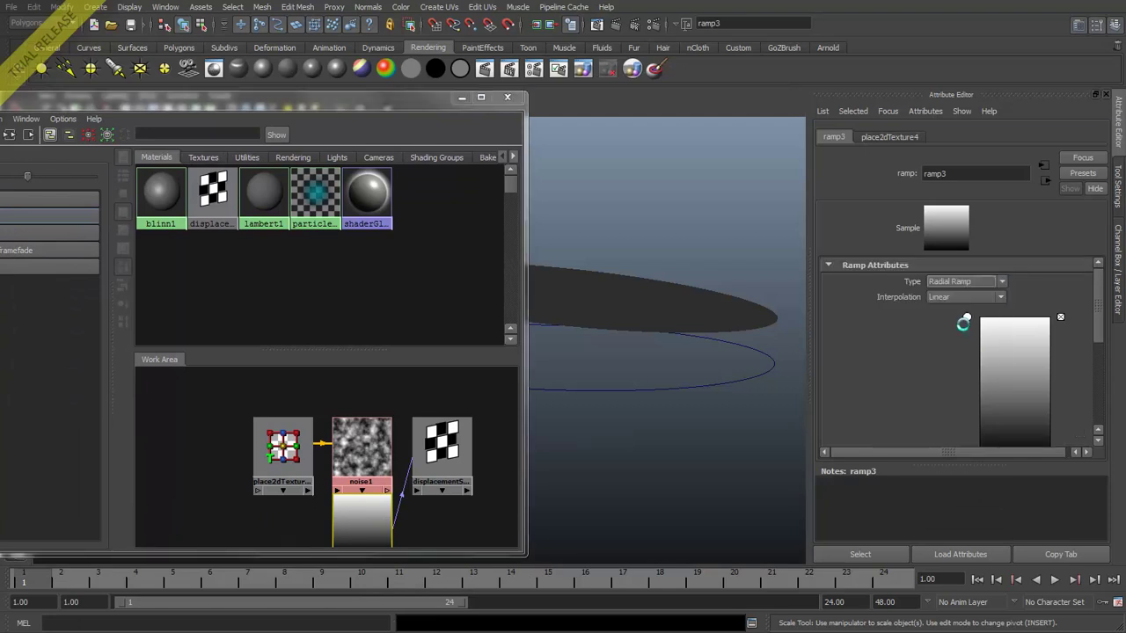
left_click_drag(417, 110, 192, 153)
left_click_drag(651, 369, 529, 227, "alt")
key("r")
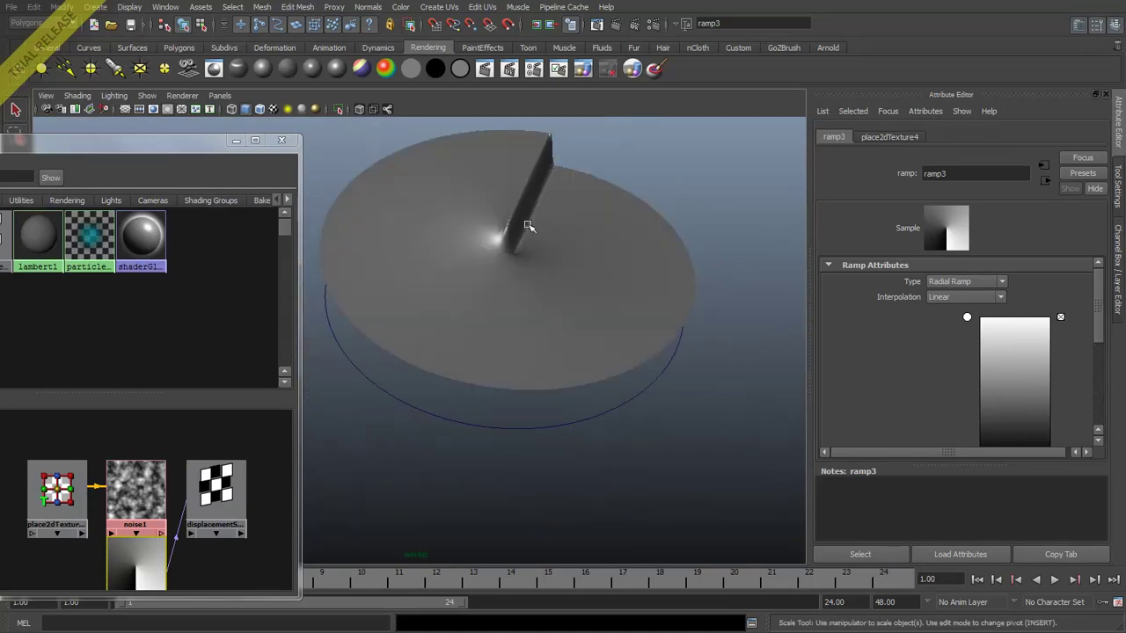
left_click_drag(616, 307, 514, 286, "alt")
Step: Set the type of ramp3 to Circular Ramp and check the displaced disc
left_click(966, 282)
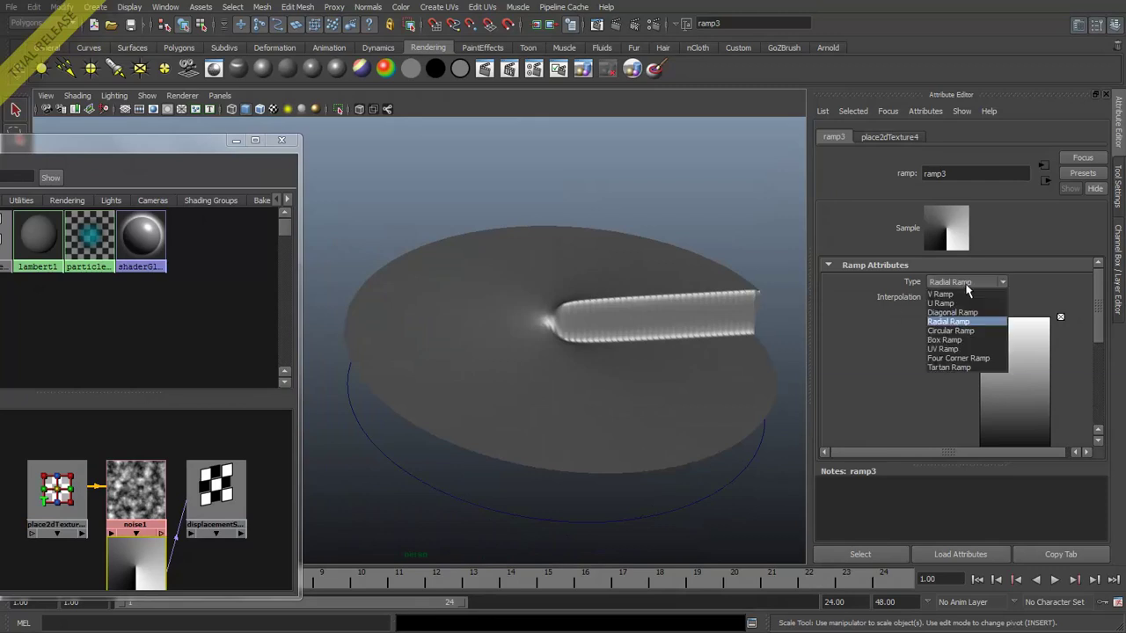
left_click(955, 331)
left_click_drag(593, 354, 543, 303, "alt")
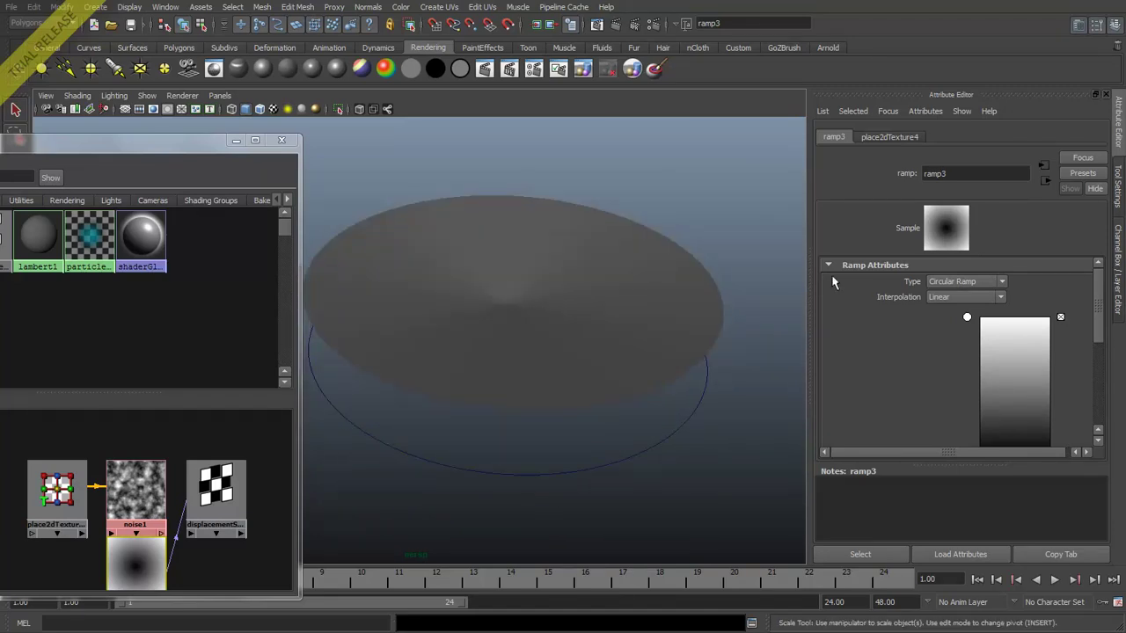
Step: Try the Exponential Up interpolation on ramp3 and view the disc
left_click(959, 296)
left_click(948, 328)
left_click_drag(728, 329, 599, 326, "alt")
Step: Set the interpolation of ramp3 to Exponential Down and check the shape of the disc
left_click(958, 299)
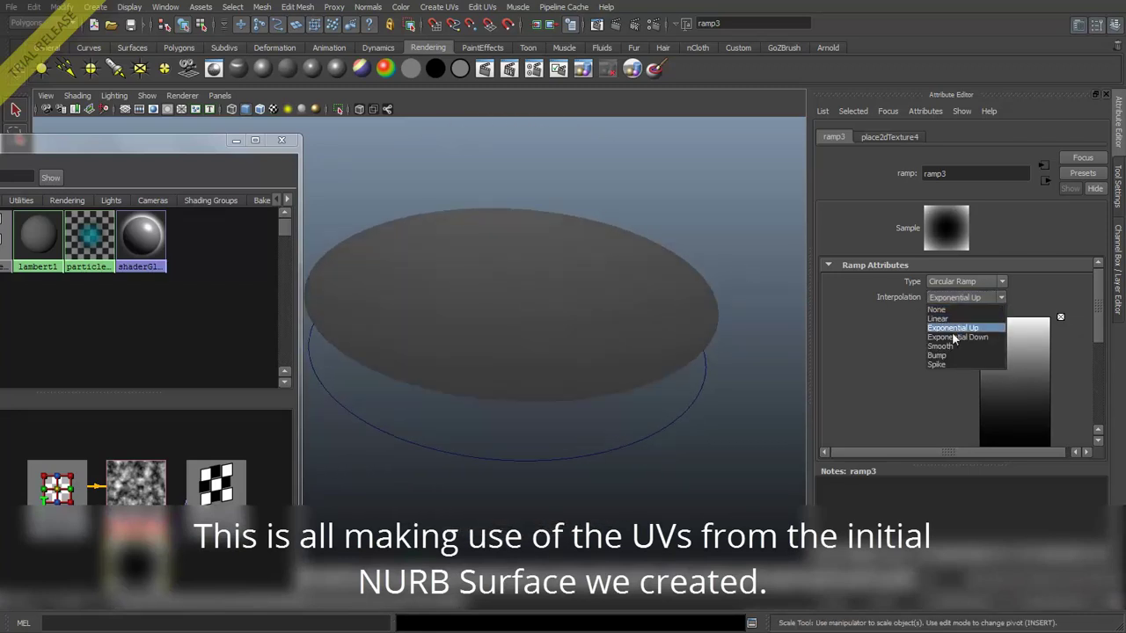
left_click(952, 336)
mouse_move(448, 294)
left_mouse_down("alt")
mouse_move(468, 376)
mouse_move(465, 304)
left_mouse_up("alt")
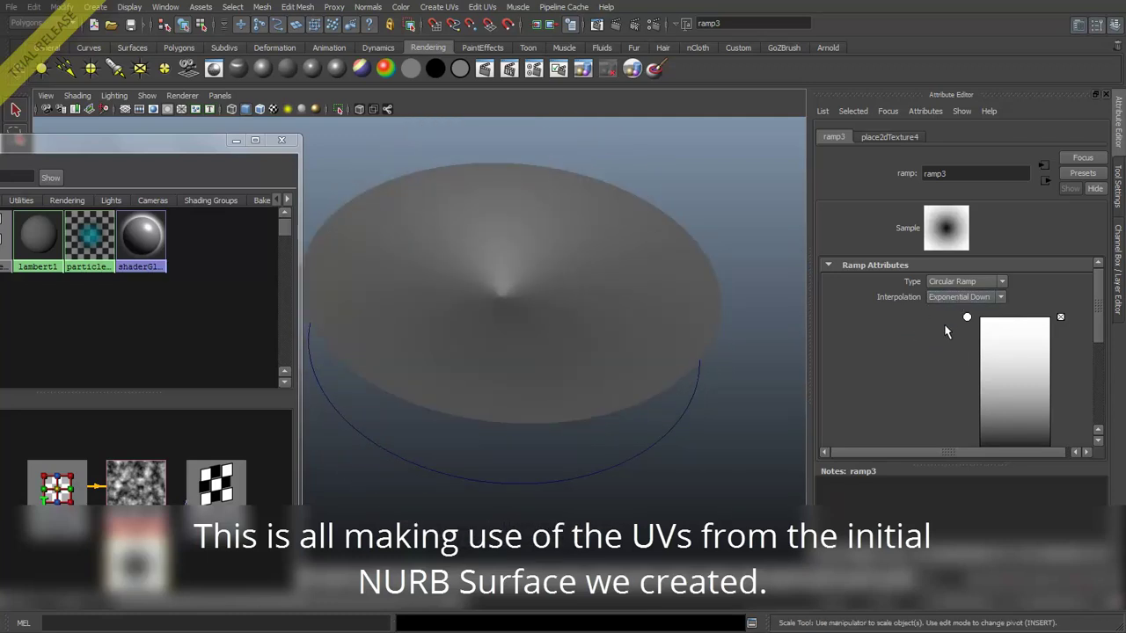
scroll(946, 332, "down", 2)
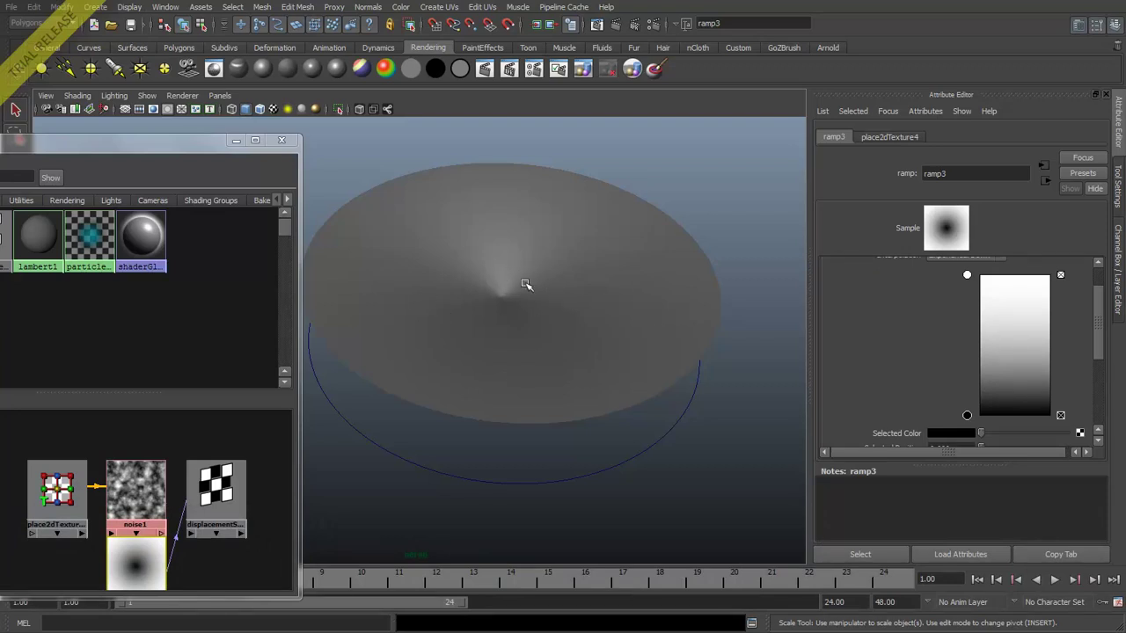
Step: Find and create a Layered Texture node in Hypershade and place it beside the noise texture's placement node
left_click_drag(177, 145, 706, 60)
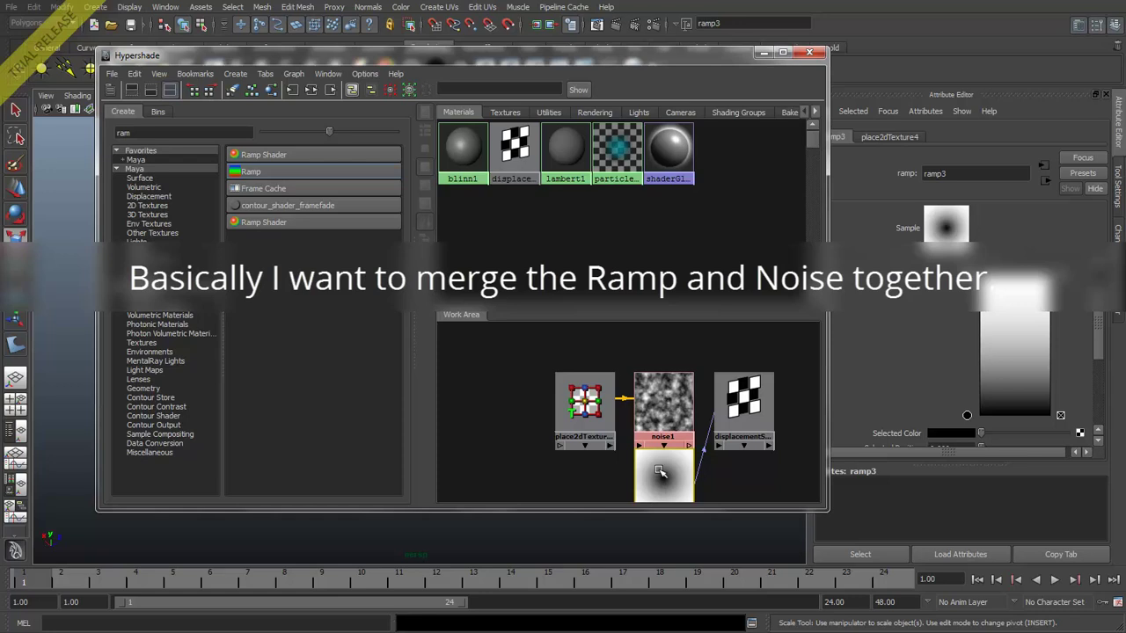
double_click(123, 132)
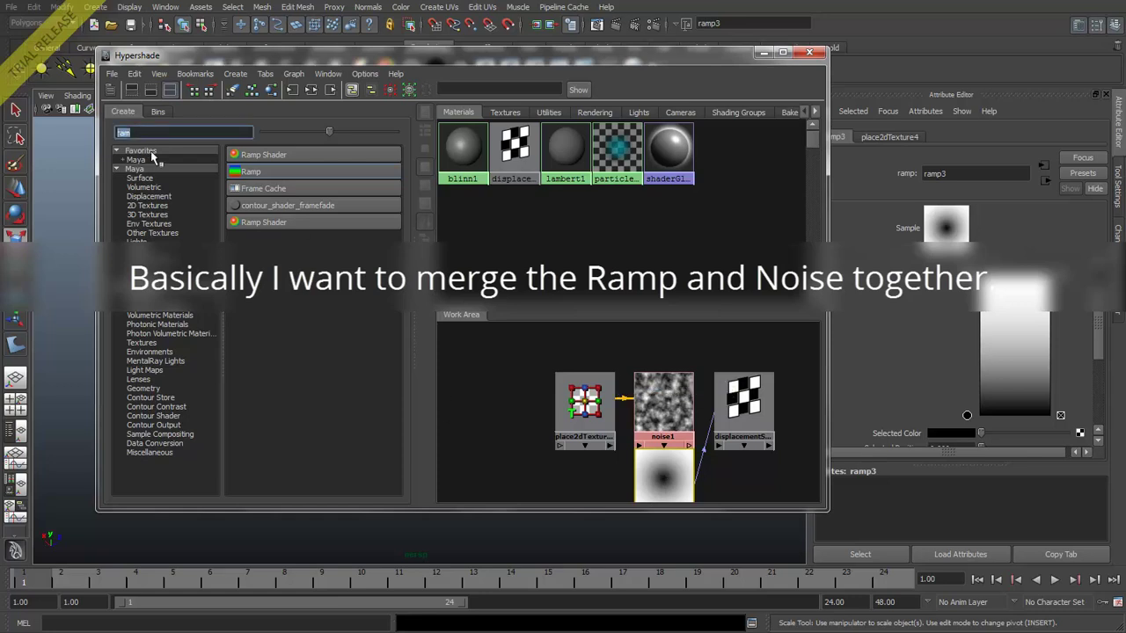
type("la")
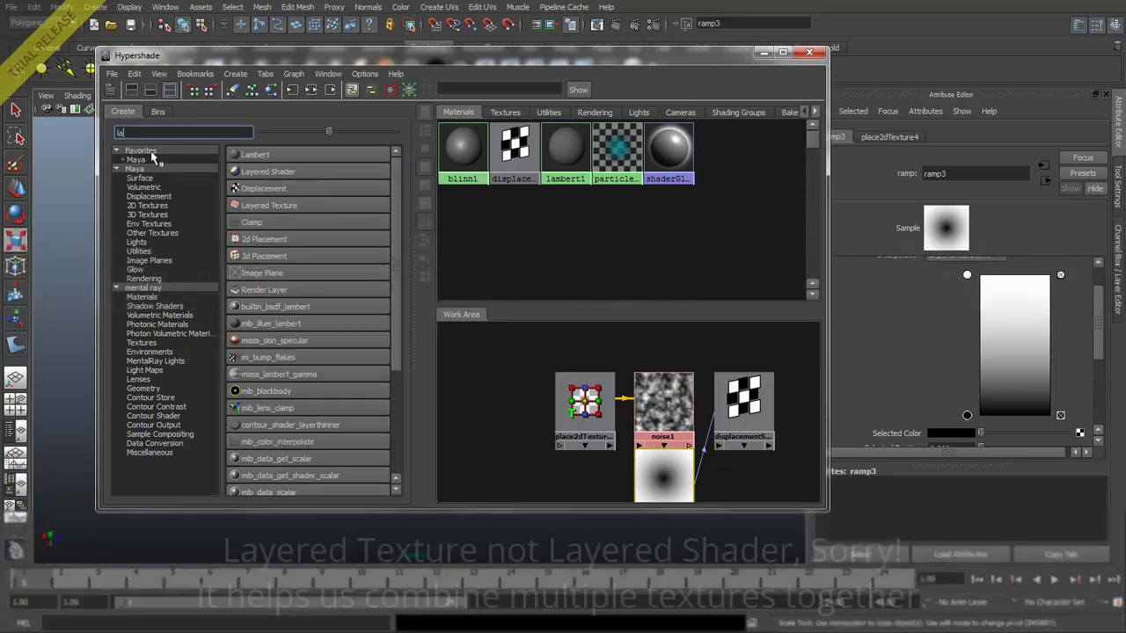
type("y")
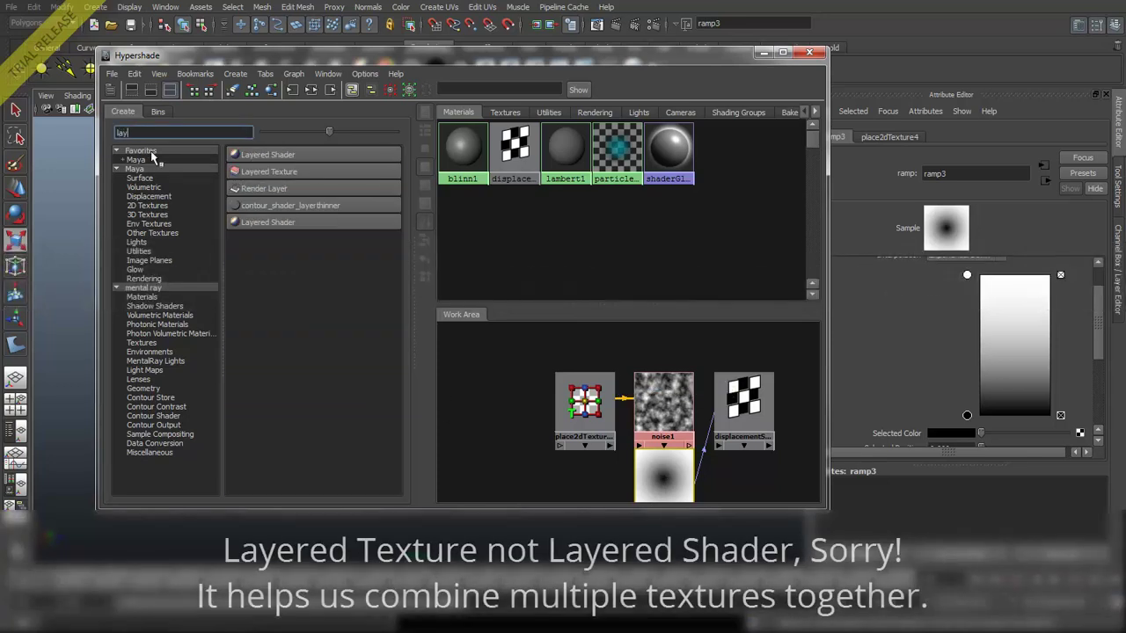
left_click(271, 171)
left_click_drag(475, 352, 506, 433)
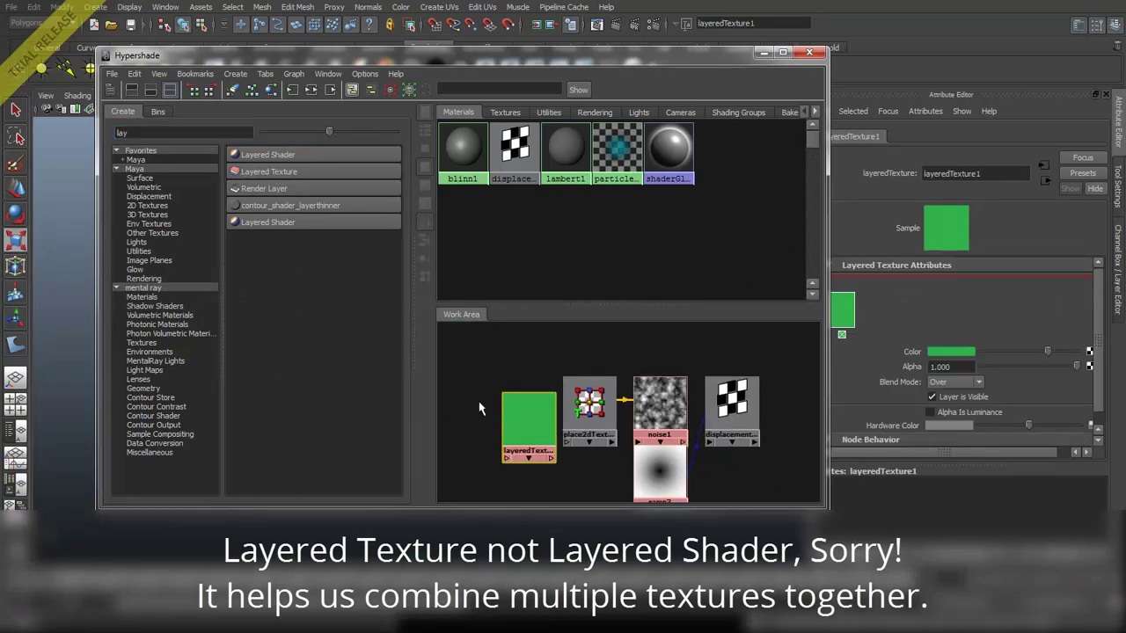
Step: Add noise1 as a layer of layeredTexture1 and delete the default green layer
left_click_drag(683, 55, 485, 46)
middle_click_drag(447, 405, 884, 324)
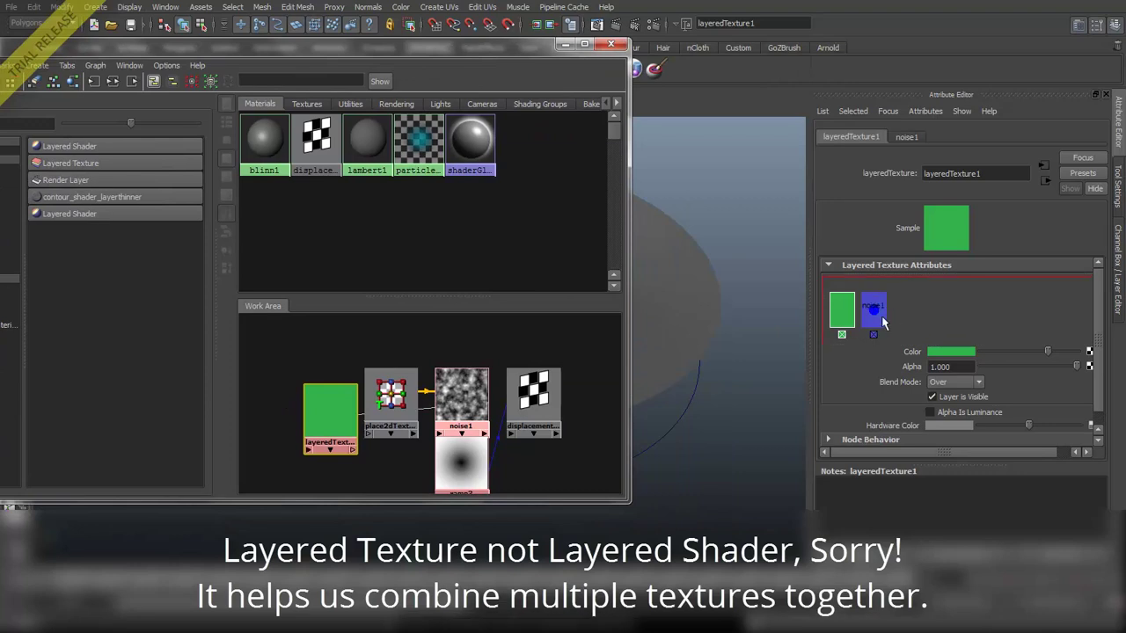
left_click(841, 335)
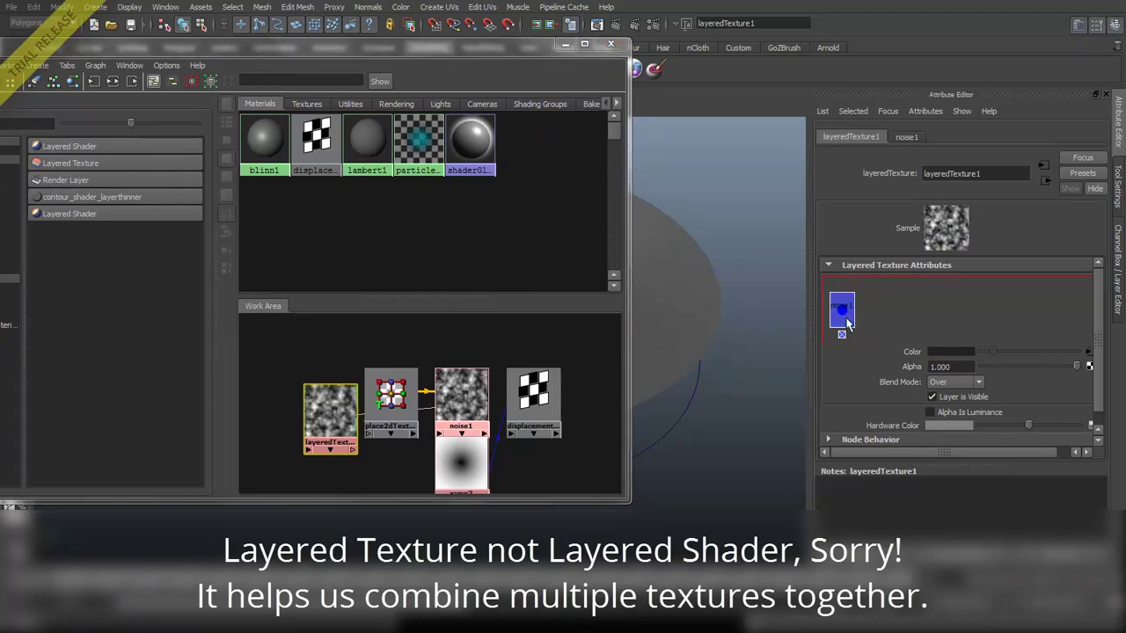
Step: Connect layeredTexture1's outColorR output to the displacement input of displacementShader1, replacing the ramp connection
left_click(528, 393)
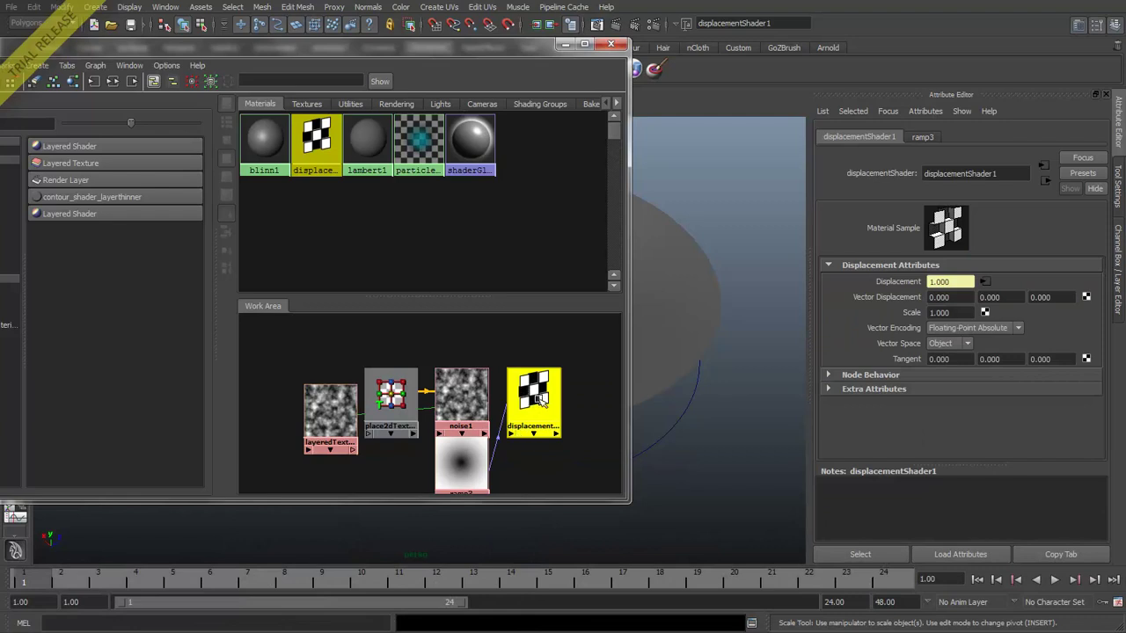
middle_click_drag(339, 422, 543, 396)
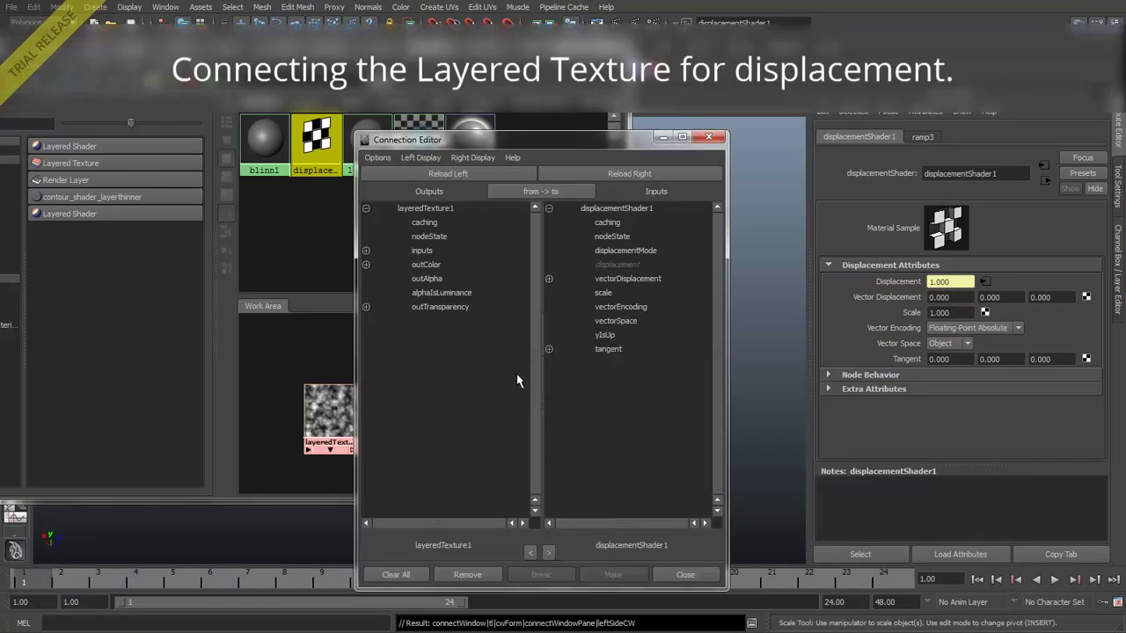
left_click(366, 264)
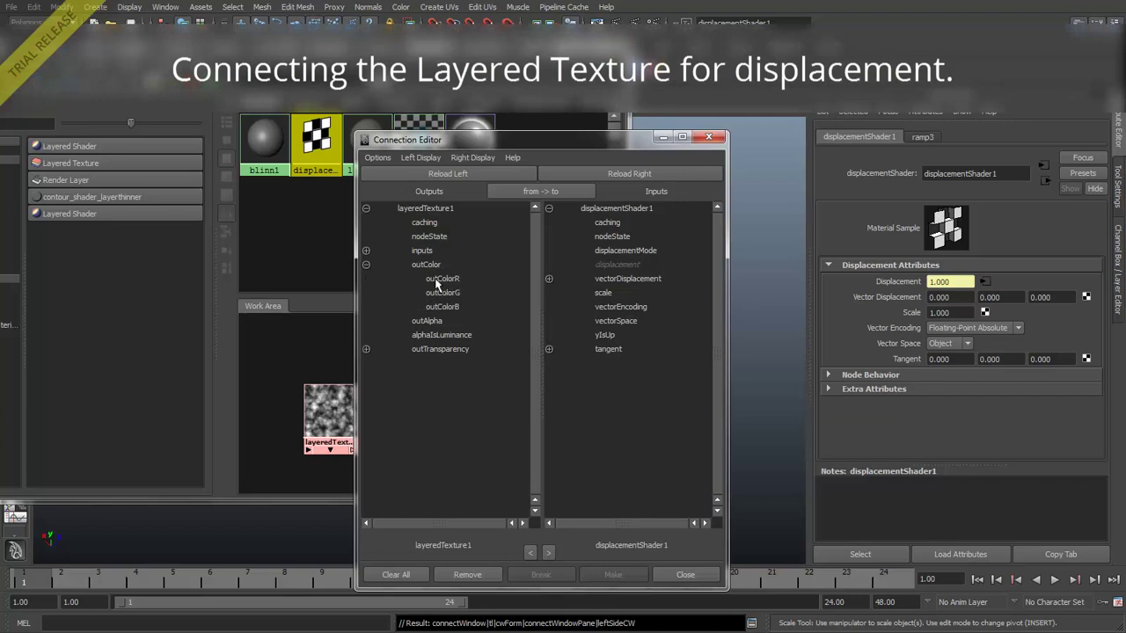
left_click(440, 278)
left_click(615, 265)
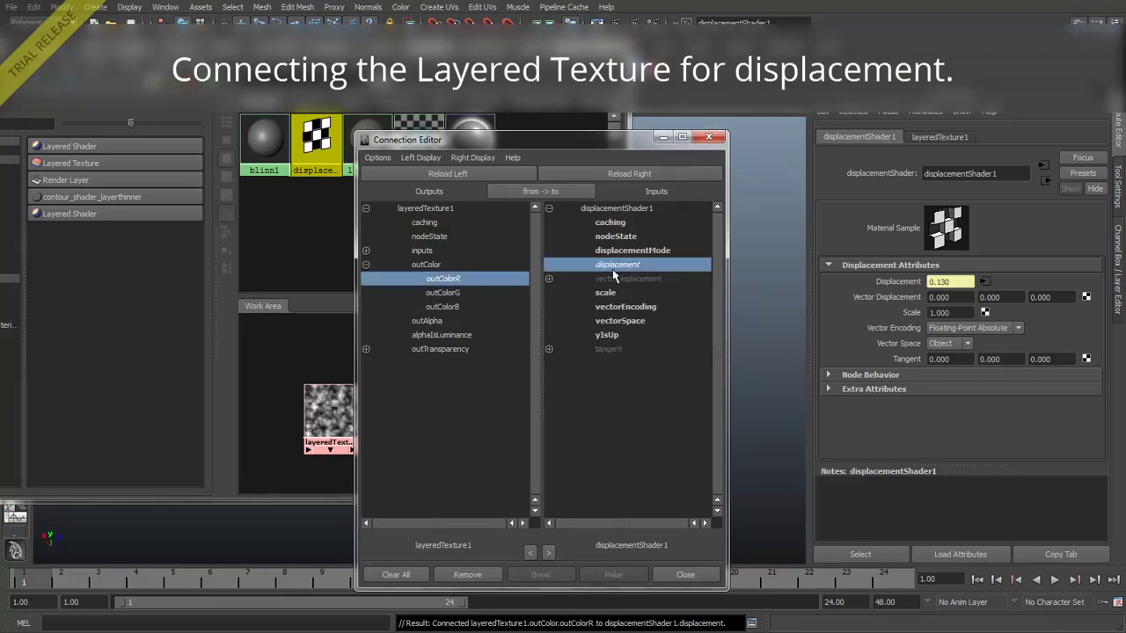
left_click(686, 574)
Step: Rearrange the work area nodes so noise1 and ramp3 sit before layeredTexture1, which sits before the displacement shader
left_click_drag(526, 55, 354, 125)
left_click_drag(662, 414, 616, 300, "alt")
left_click_drag(218, 466, 107, 407)
left_click_drag(290, 462, 203, 416)
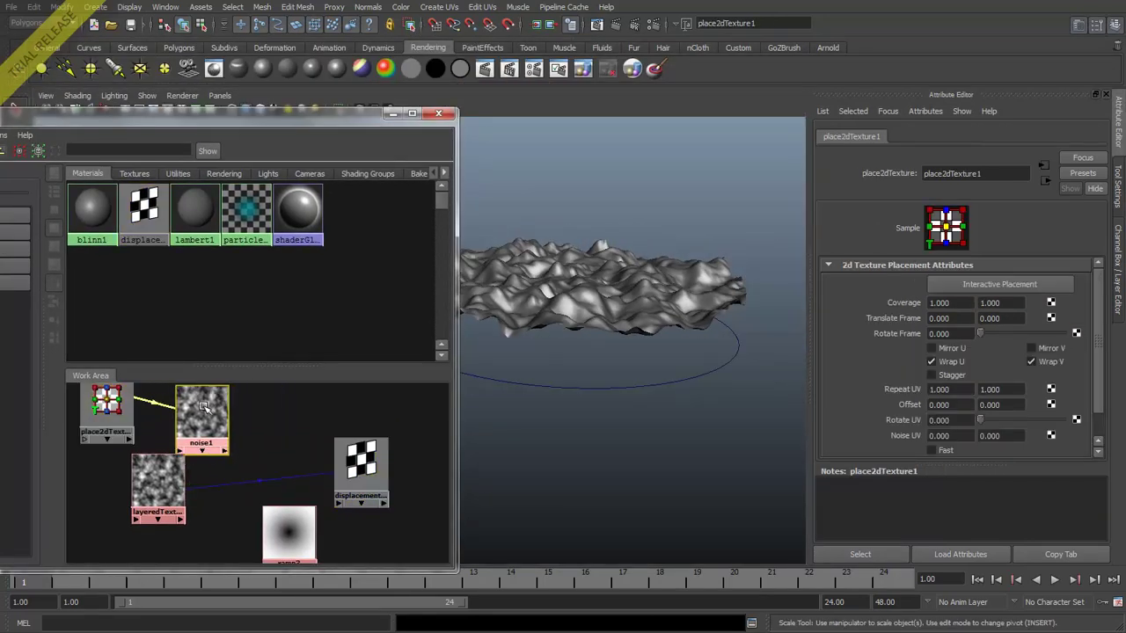
left_click_drag(171, 493, 292, 464)
left_click_drag(290, 533, 197, 526)
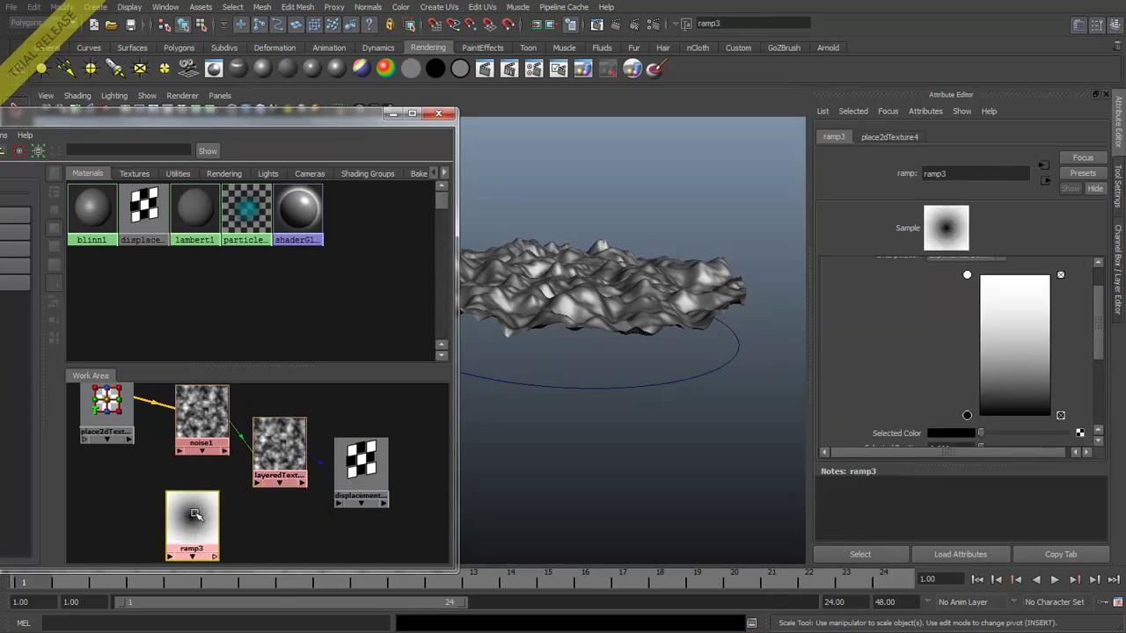
Step: Add ramp3 as a layer in front of noise1 in layeredTexture1 and set its blend mode to Multiply
left_click(280, 451)
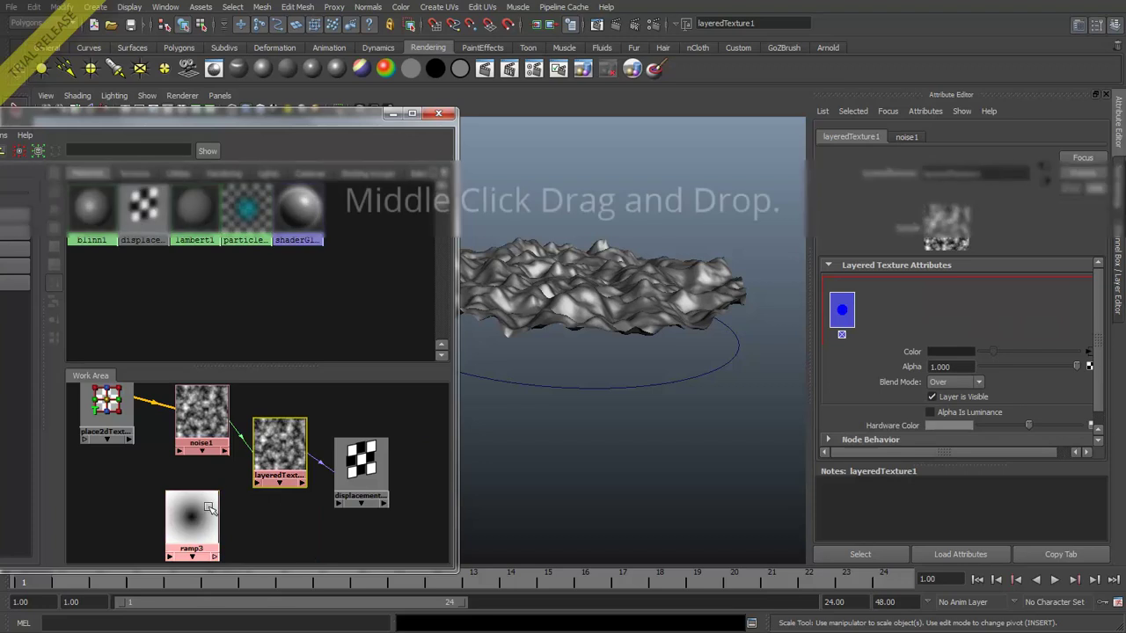
middle_click_drag(197, 517, 832, 310)
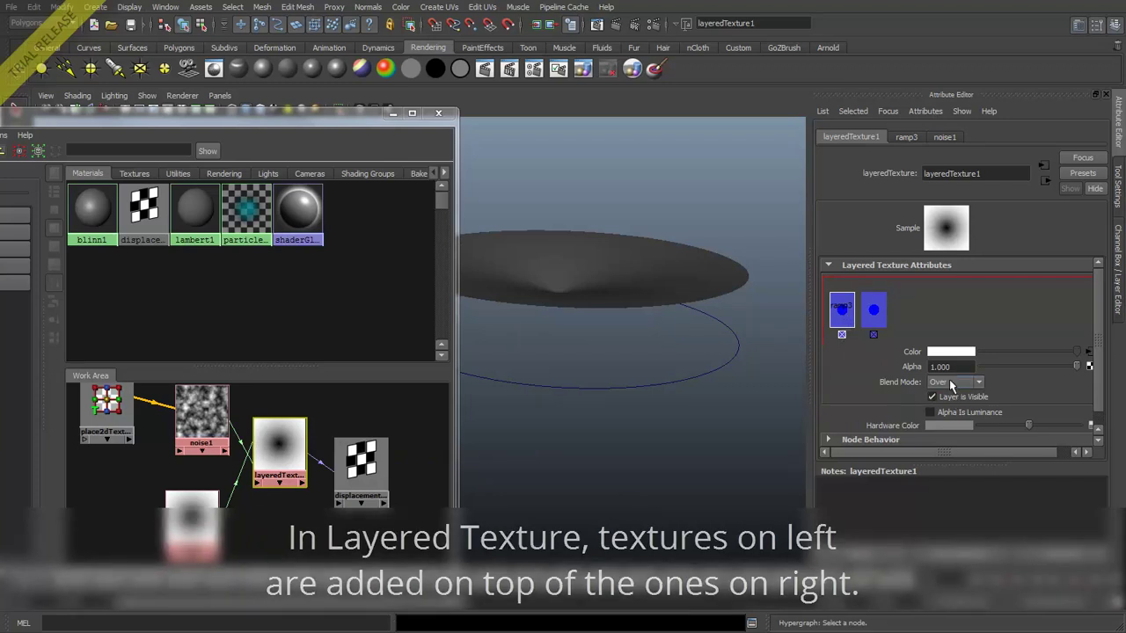
left_click(950, 383)
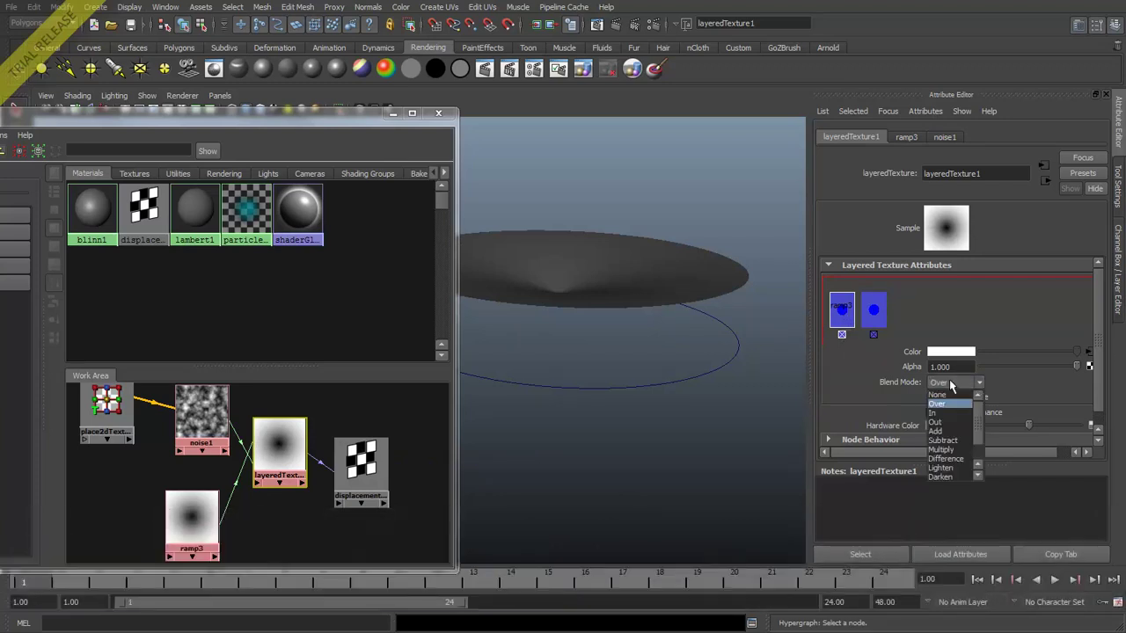
left_click(943, 449)
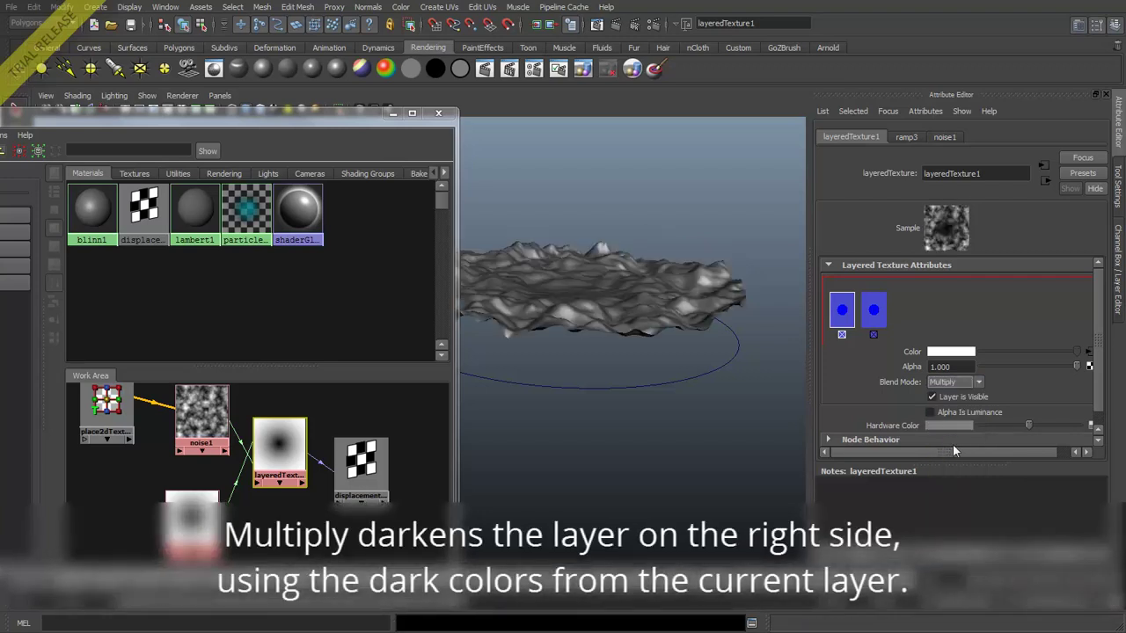
left_click_drag(674, 372, 606, 284, "alt")
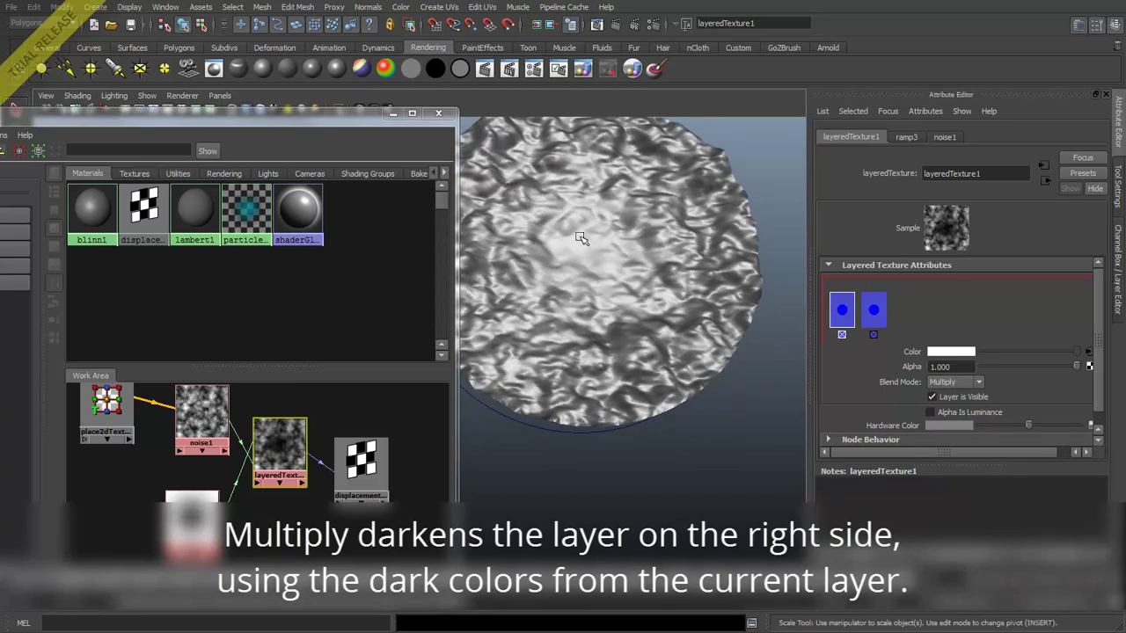
left_click_drag(589, 259, 546, 219, "alt")
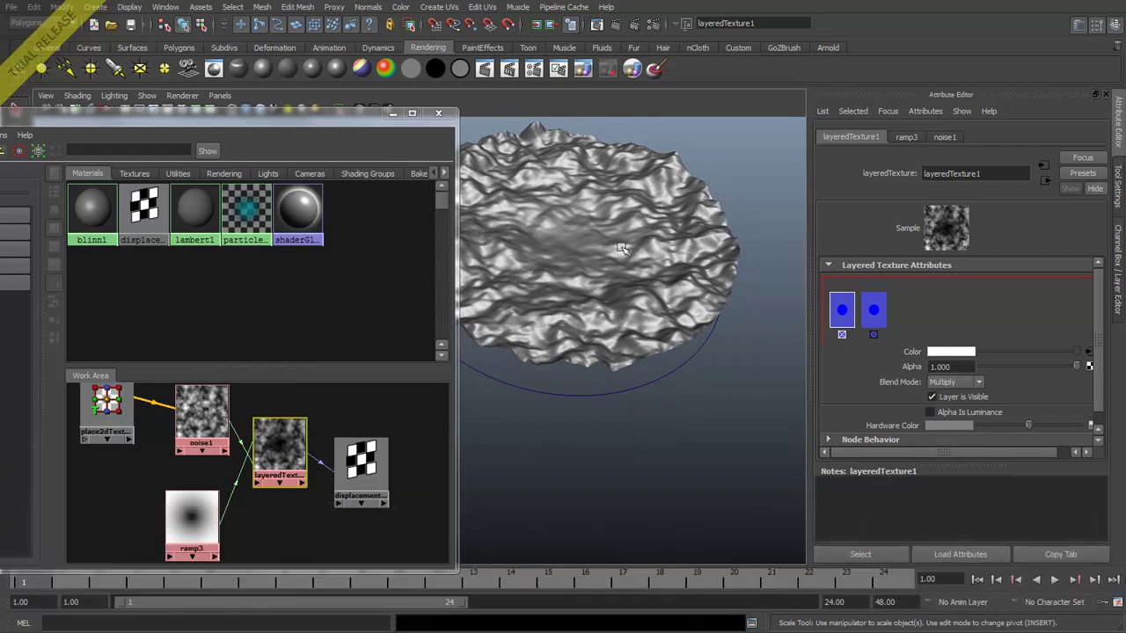
Step: Invert the ramp3 gradient by swapping its entries, with black at the top and white at the bottom, and inspect the terrain
left_click(191, 523)
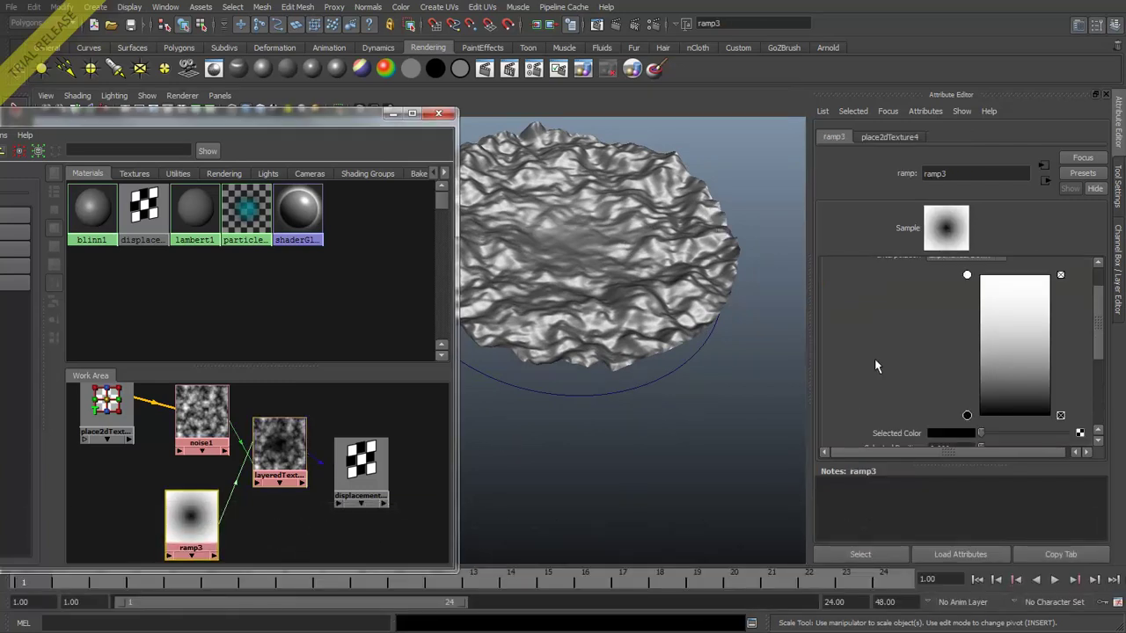
left_click_drag(969, 277, 968, 353)
left_click_drag(968, 415, 969, 278)
left_click_drag(968, 352, 967, 434)
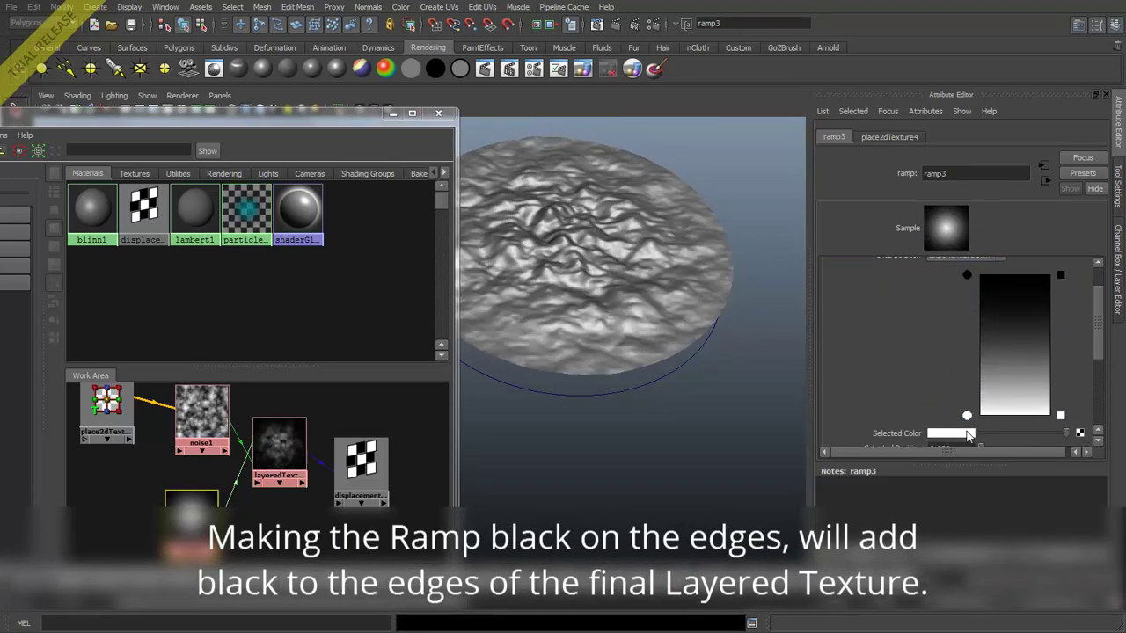
left_click_drag(634, 292, 642, 343, "alt")
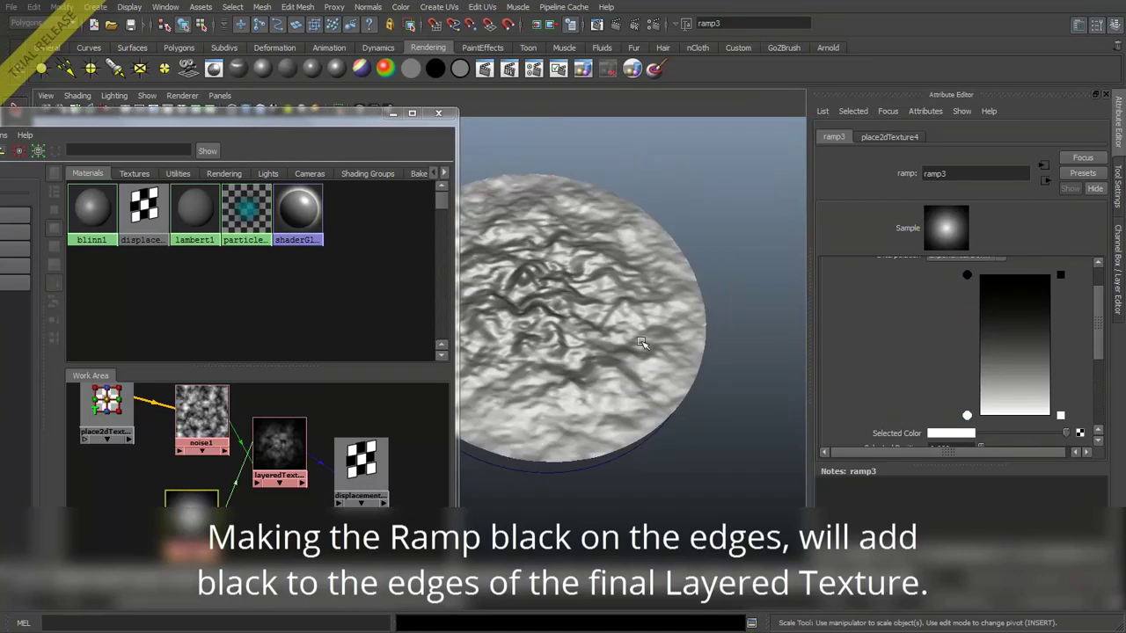
left_click_drag(696, 307, 626, 282, "alt")
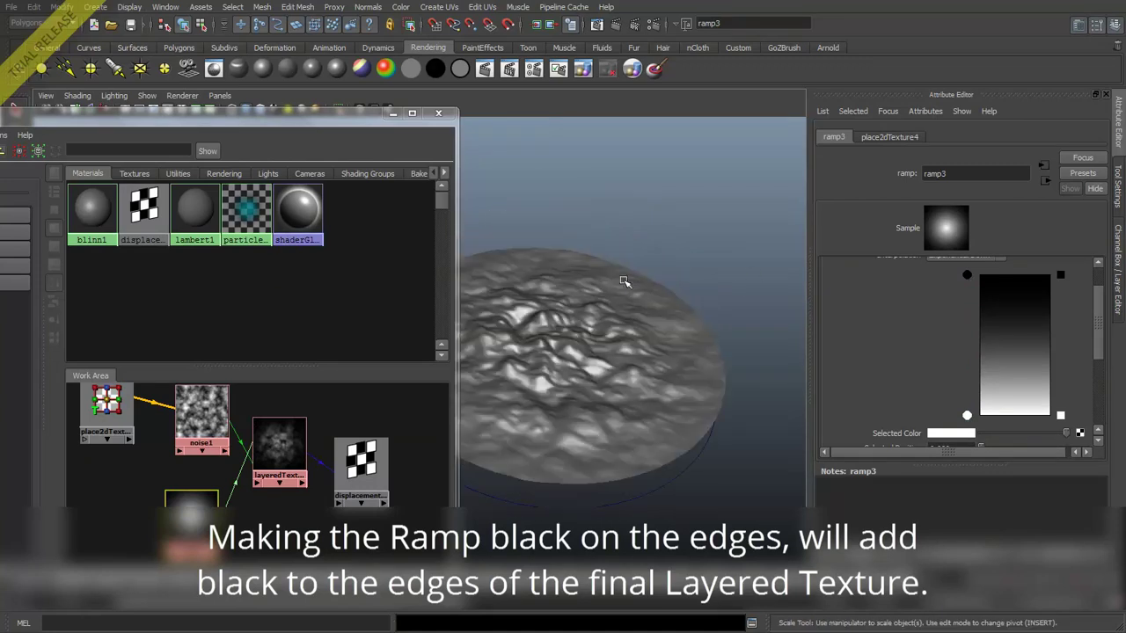
Step: Minimise Hypershade and lower the ramp's black entry about a third of the way down to widen the flat rim
left_click(393, 112)
middle_click_drag(563, 299, 541, 327, "alt")
mouse_move(541, 327)
left_mouse_down("alt")
mouse_move(470, 311)
mouse_move(528, 317)
left_mouse_up("alt")
left_click_drag(966, 279, 968, 320)
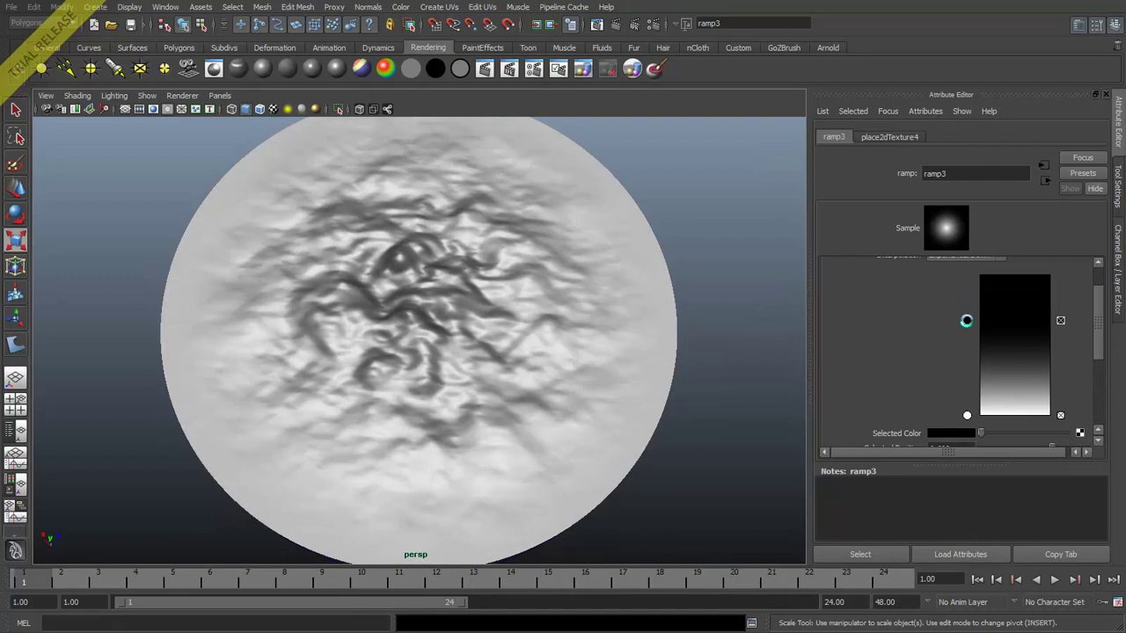
Step: Set ramp3's interpolation to Exponential Up and lower its black entry to position 0.580 for a wider flat rim
left_click_drag(759, 404, 515, 367, "alt")
left_click_drag(575, 296, 703, 352, "alt")
scroll(932, 329, "up", 2)
left_click(947, 297)
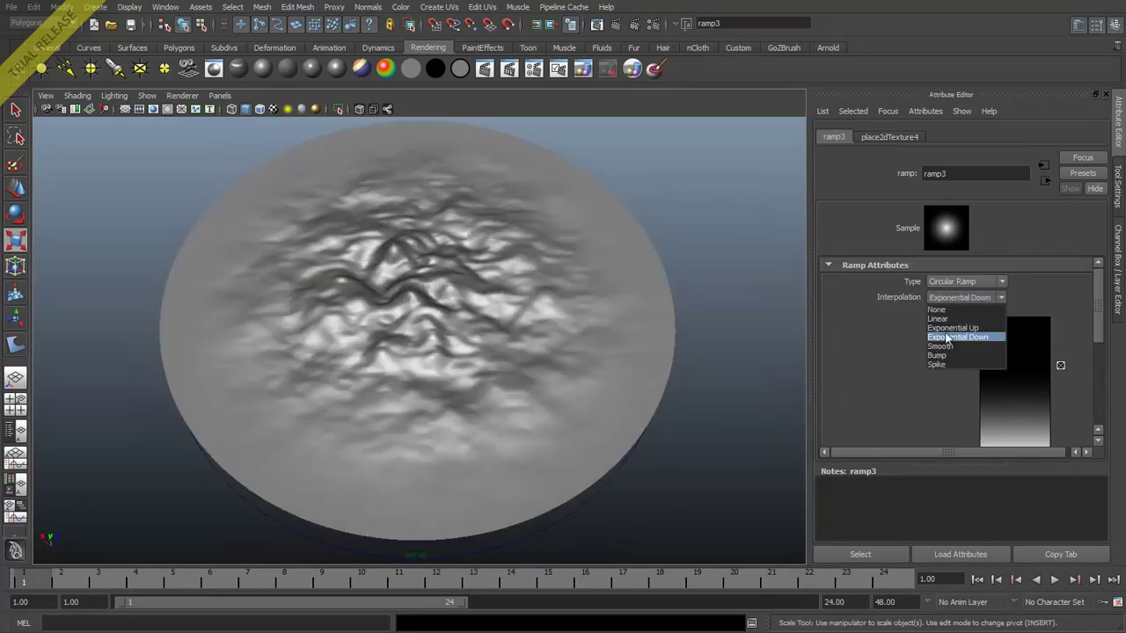
left_click(946, 324)
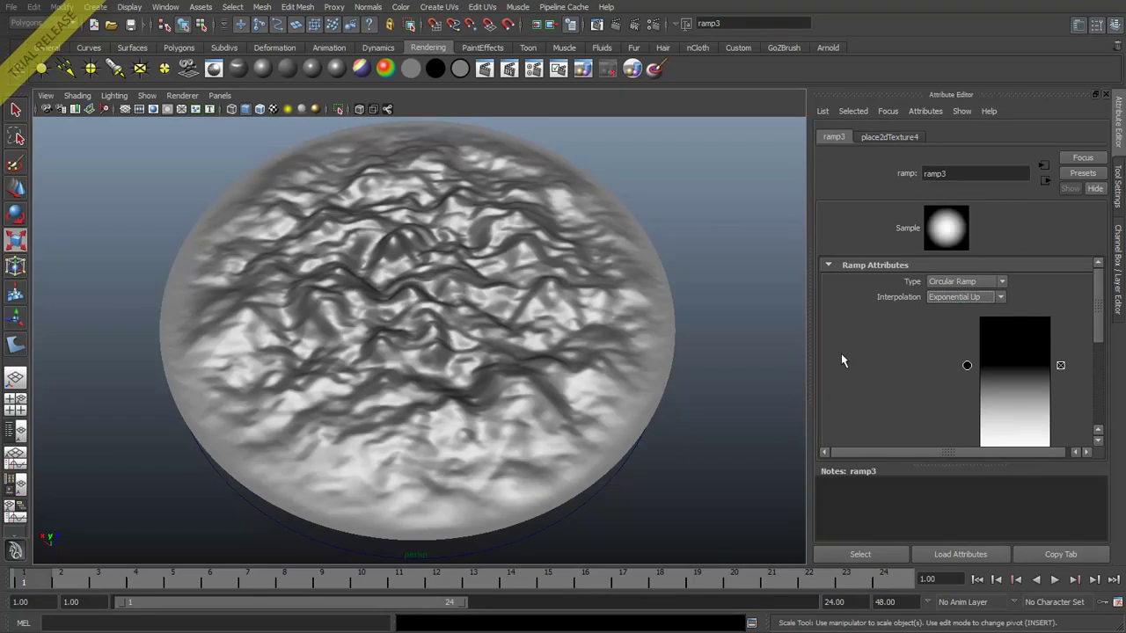
mouse_move(968, 366)
left_mouse_down()
mouse_move(969, 392)
mouse_move(969, 379)
left_mouse_up()
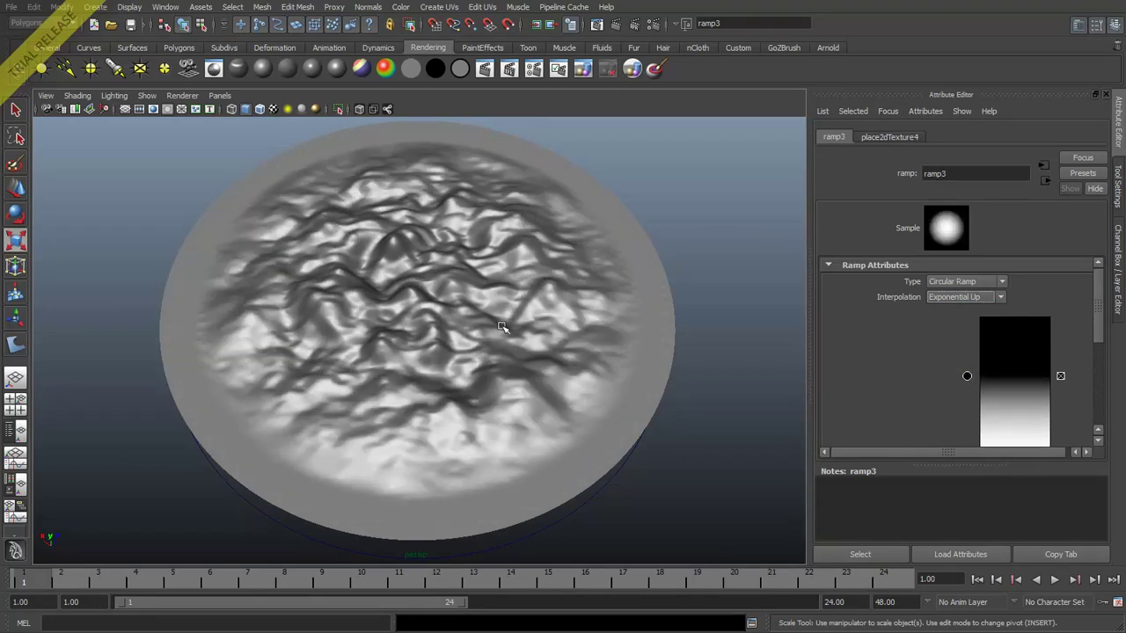
scroll(886, 344, "down", 4)
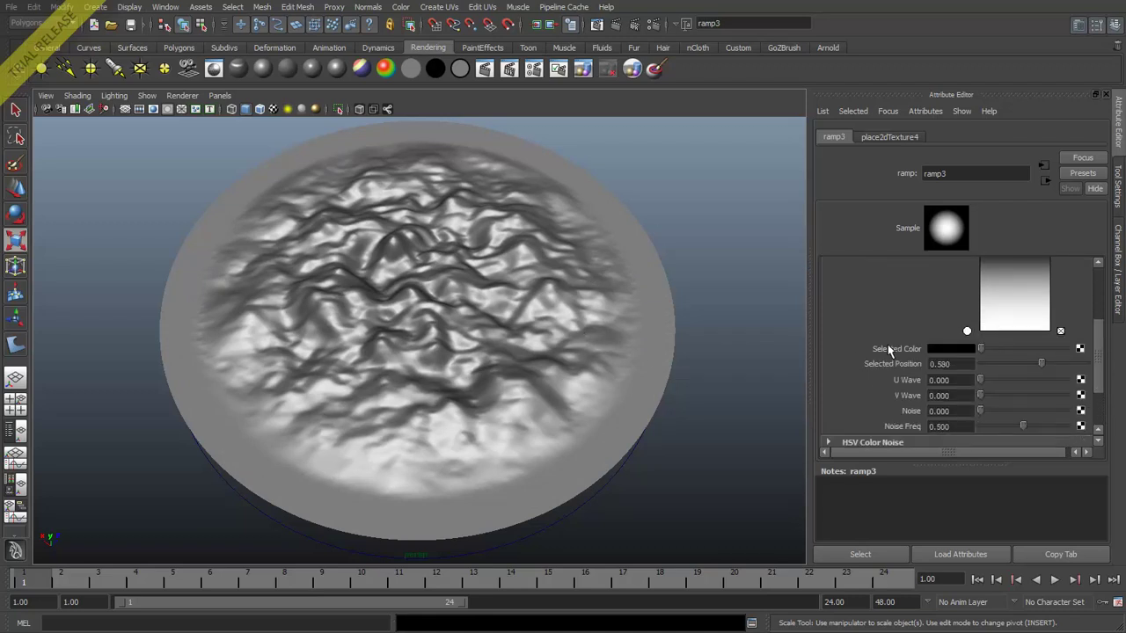
left_click_drag(981, 368, 986, 366)
Step: Select control vertices on the projected circle curve and start deforming its outline with moves constrained to the XZ plane
left_click_drag(400, 309, 514, 326, "alt")
left_click_drag(600, 268, 556, 355, "alt")
left_click(465, 360)
left_click(563, 356)
left_click_drag(597, 386, 570, 403, "alt")
left_click(639, 452)
key("w")
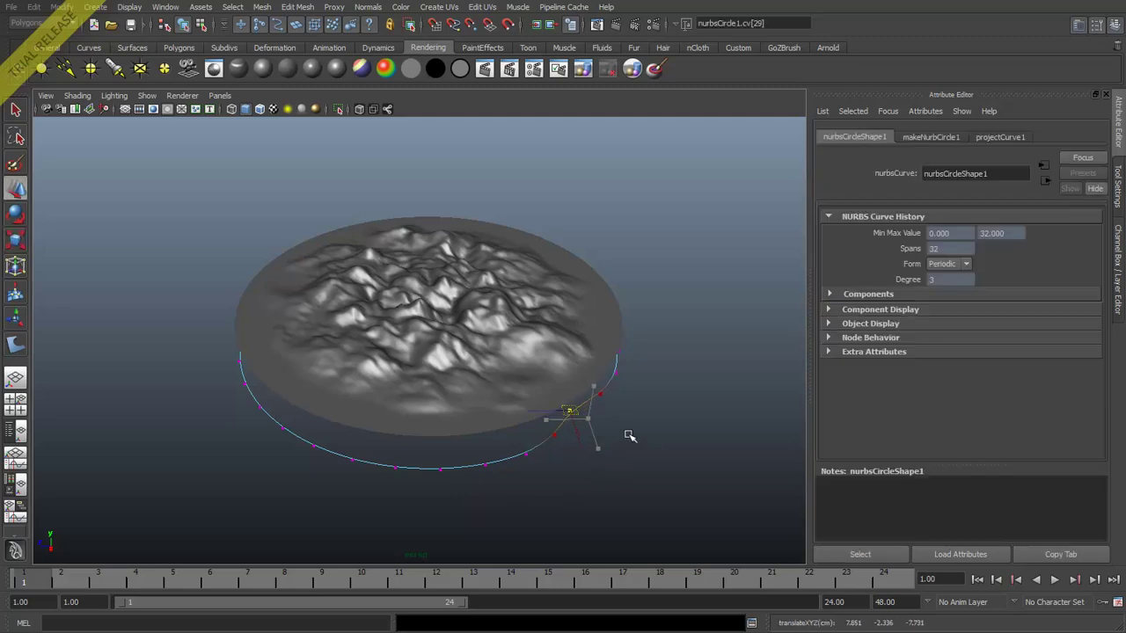
left_click_drag(661, 378, 498, 401, "alt")
left_click_drag(553, 527, 568, 478)
mouse_move(569, 478)
middle_mouse_down()
mouse_move(583, 483)
mouse_move(559, 468)
middle_mouse_up()
left_click_drag(579, 468, 548, 490, "alt")
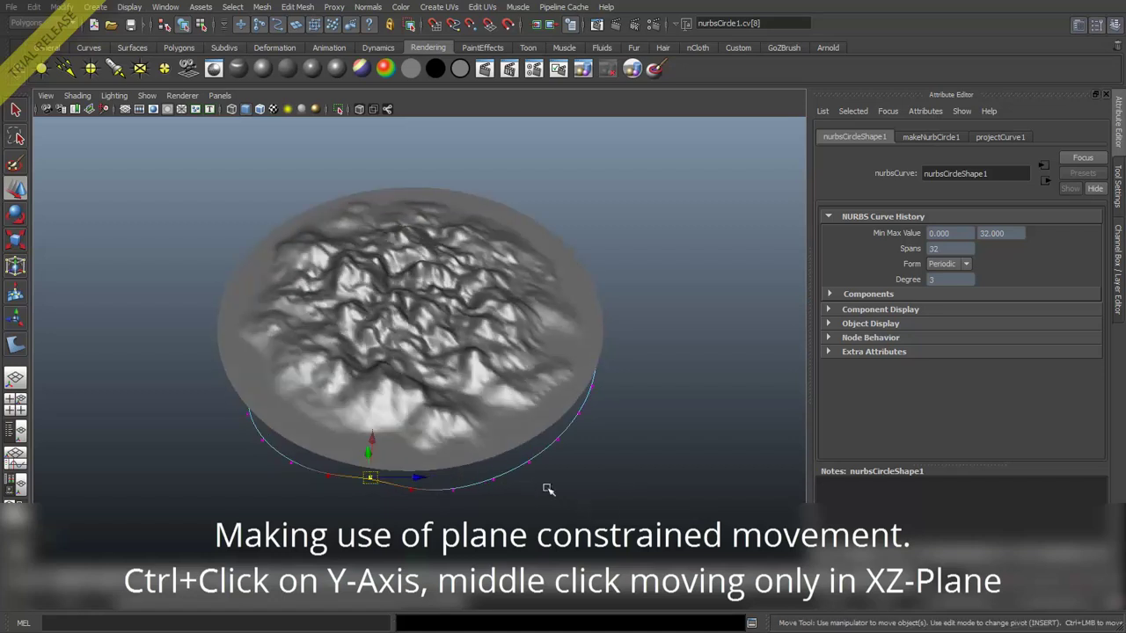
Step: Move further control vertices around the circle curve in the XZ plane to make the island outline irregular
middle_click_drag(604, 508, 581, 477)
left_click_drag(582, 477, 538, 508, "alt")
left_click(538, 507)
middle_click_drag(539, 508, 647, 492)
left_click_drag(648, 492, 581, 479, "alt")
left_click(581, 480)
left_click(327, 454)
mouse_move(395, 493)
left_mouse_down("alt")
mouse_move(467, 497)
mouse_move(447, 475)
mouse_move(414, 482)
left_mouse_up("alt")
left_click(397, 487)
middle_click_drag(402, 485, 472, 490)
left_click_drag(473, 490, 514, 414, "alt")
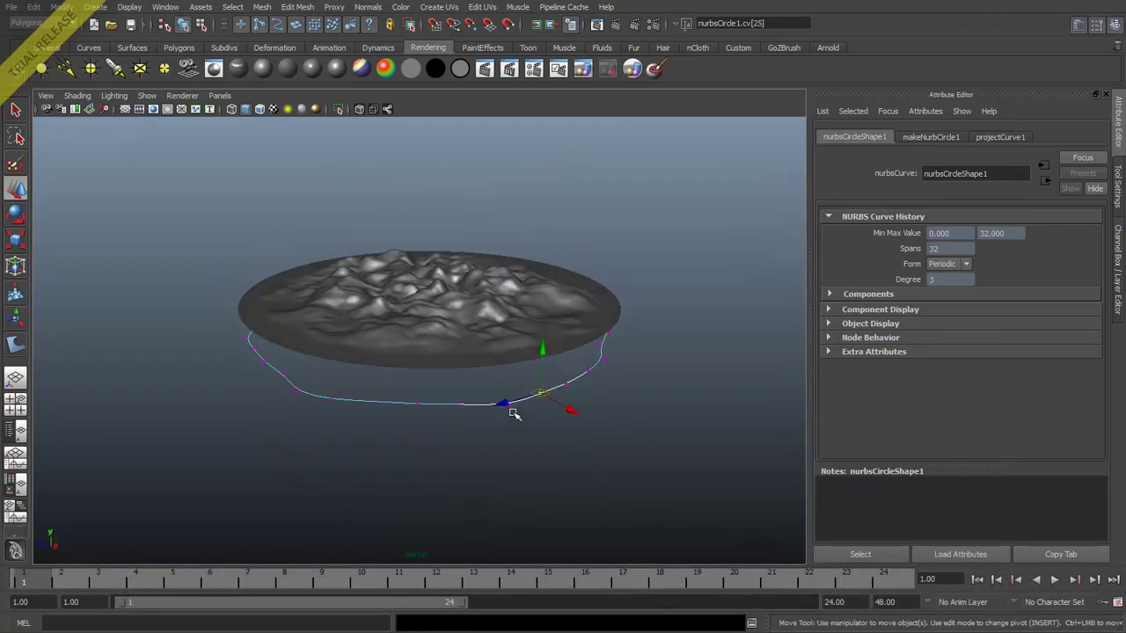
Step: Try to update the displaced terrain by setting displacementShader1's scale to 0.5
left_click(664, 329)
left_click(519, 339)
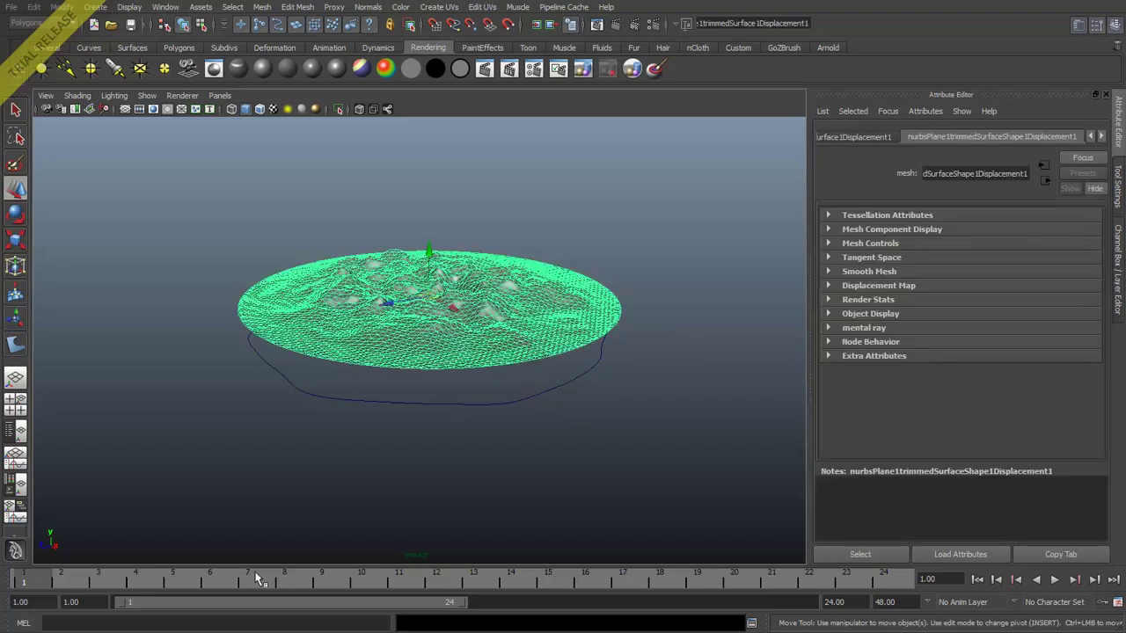
left_click(278, 447)
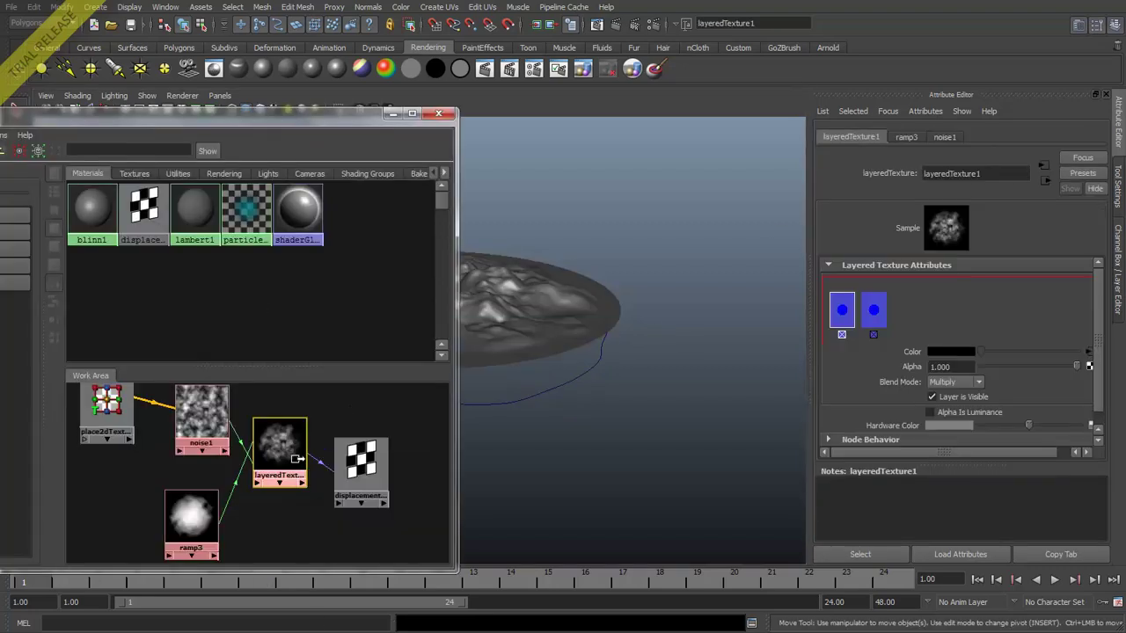
left_click(364, 469)
double_click(965, 312)
type("0.5")
key("Return")
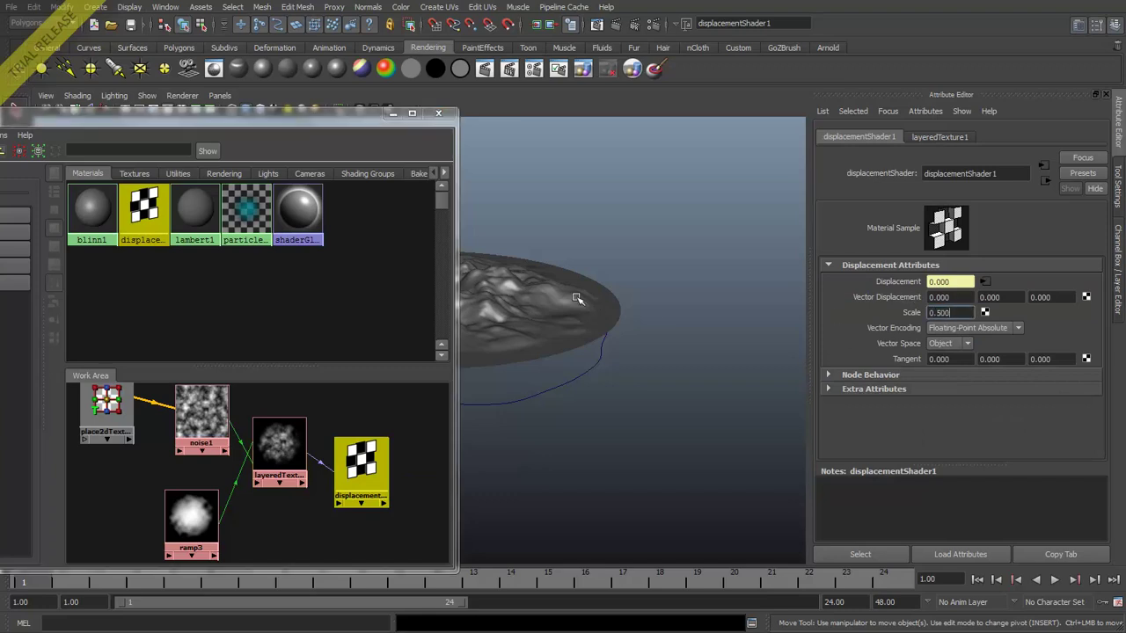
Step: Return displacementShader1's scale to 1 and check its vector encoding and vector space options
left_click_drag(953, 312, 863, 328)
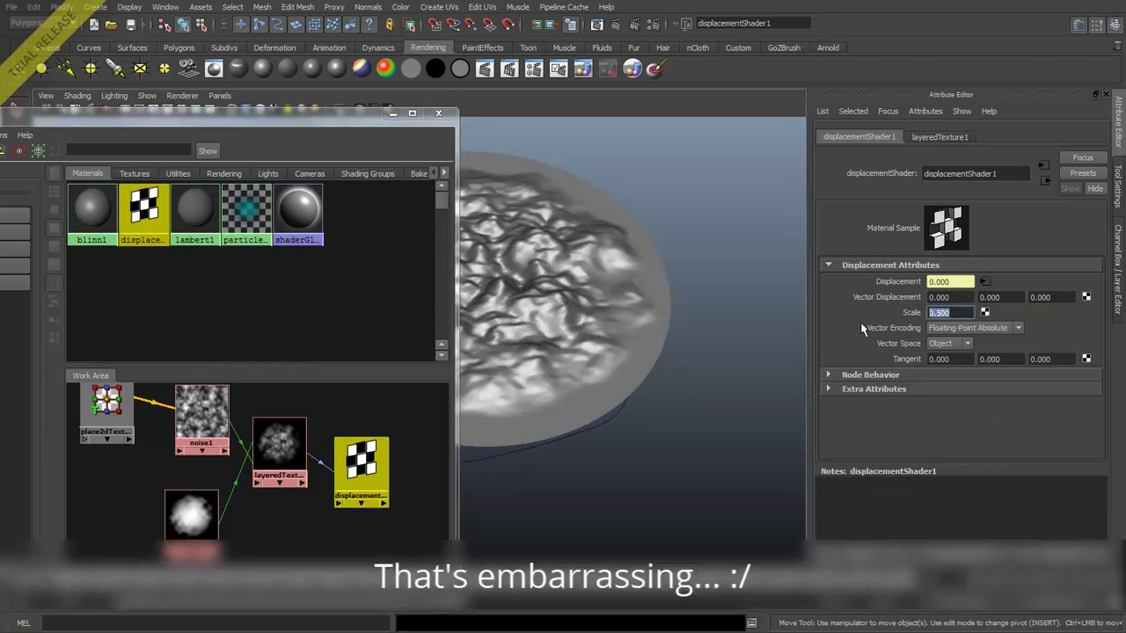
left_click(968, 327)
left_click(955, 349)
left_click(966, 329)
left_click(968, 341)
left_click(531, 246)
left_click(361, 466)
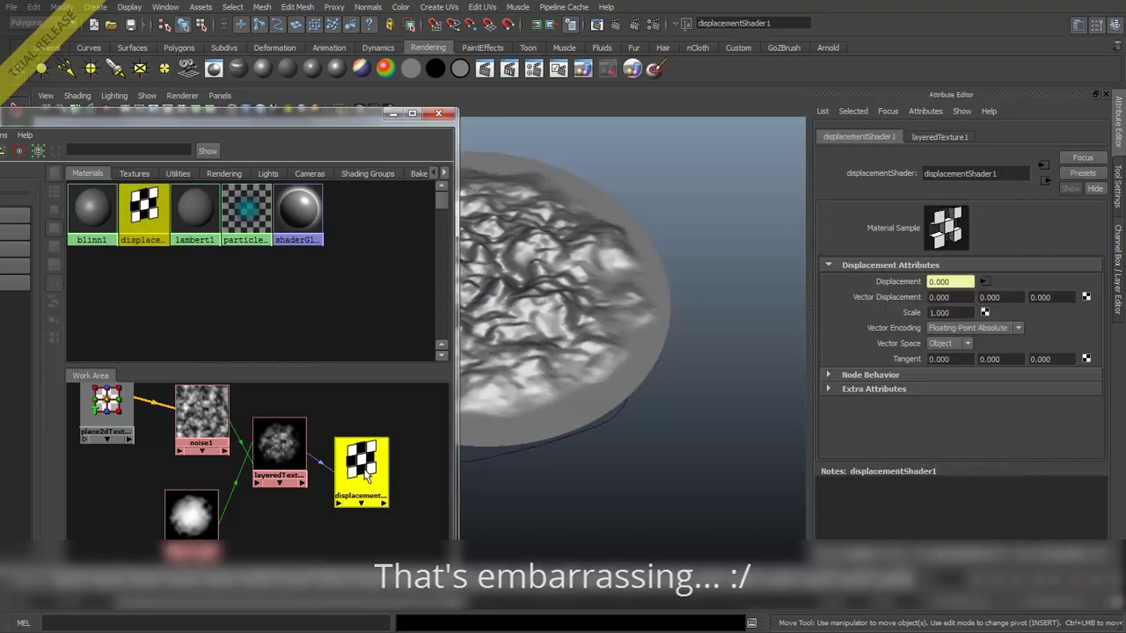
Step: Force the terrain to refresh by changing the ramp layer's alpha in layeredTexture1 and returning it to 1, then minimise Hypershade
left_click(278, 449)
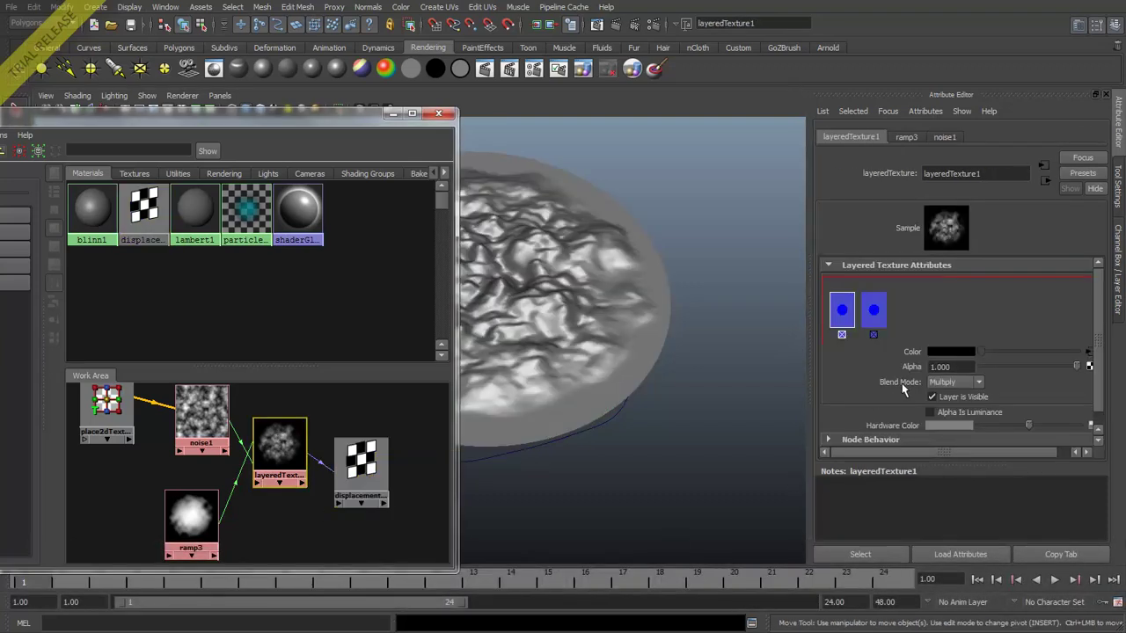
left_click(1016, 370)
left_click_drag(1016, 368, 1075, 366)
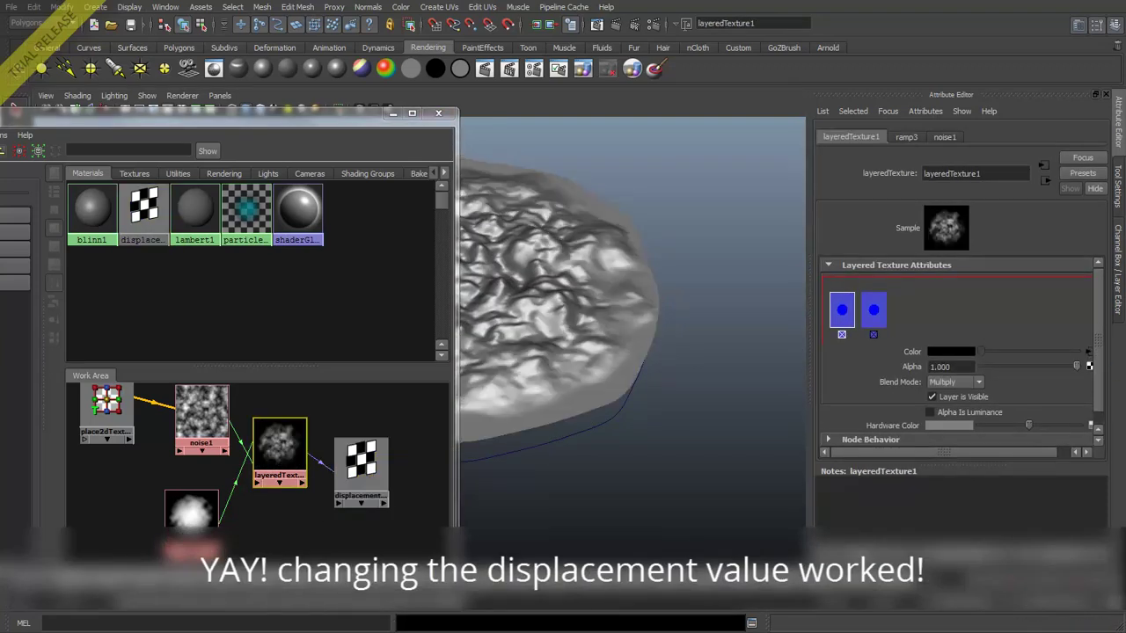
left_click(393, 113)
Step: Examine the reshaped island's outline and relief from above and from the side
left_click(691, 397)
left_click_drag(691, 396, 484, 196, "alt")
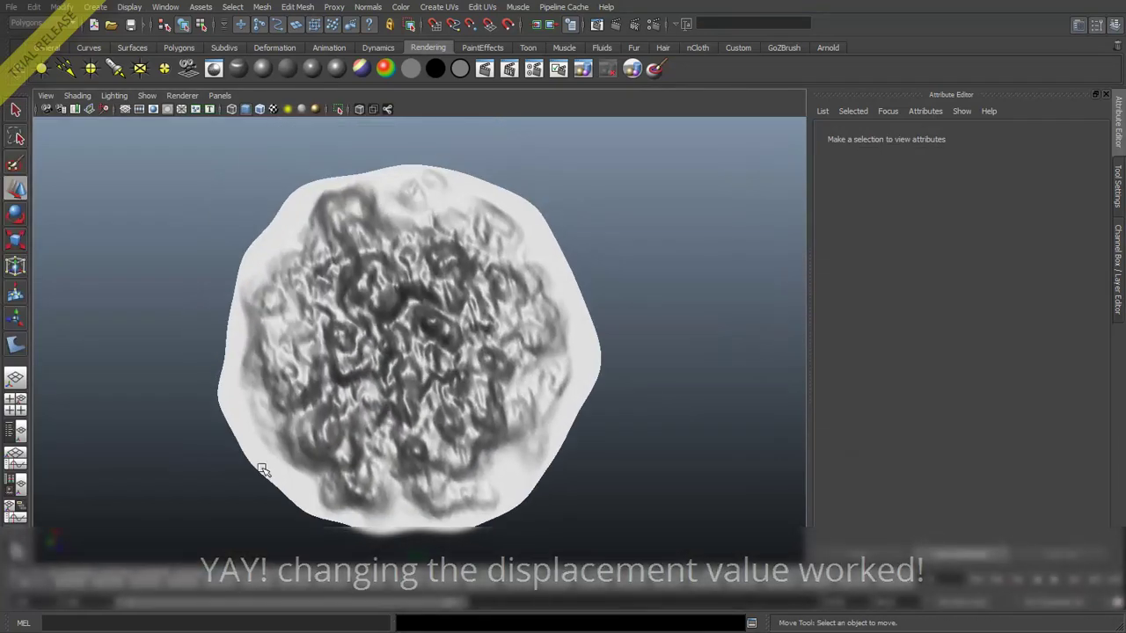
left_click_drag(257, 456, 296, 292, "alt")
right_click_drag(296, 292, 378, 317, "alt")
left_click_drag(378, 317, 463, 327, "alt")
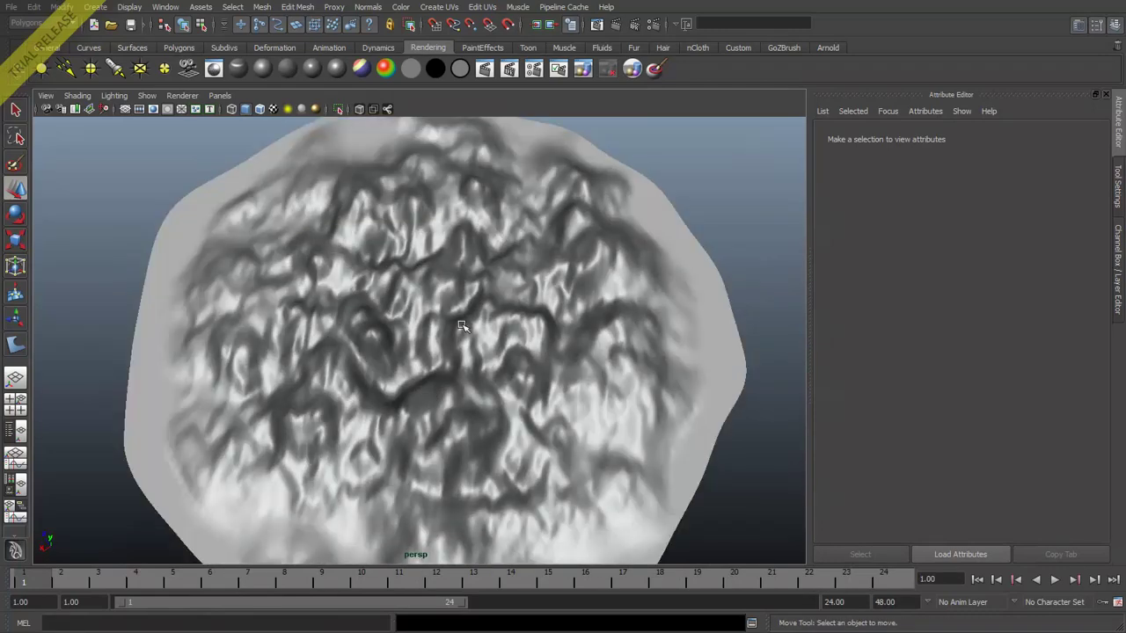
left_click_drag(372, 372, 379, 318, "alt")
left_click_drag(363, 269, 490, 269, "alt")
Step: Render the current view, close Render View and examine the facets of the terrain mesh
left_click(609, 67)
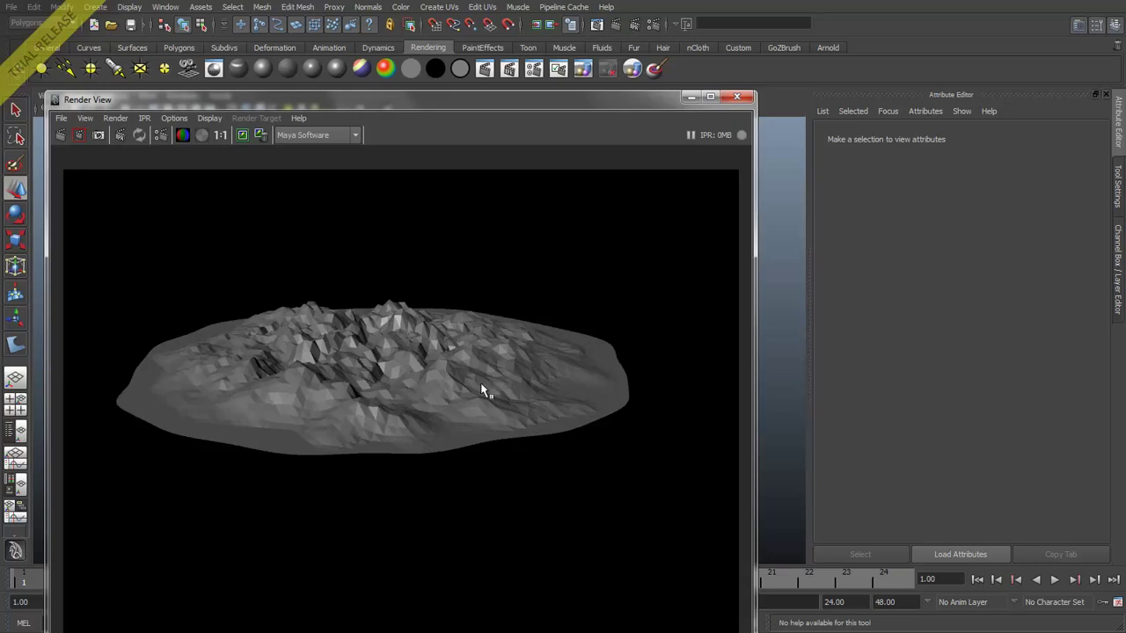
left_click(739, 96)
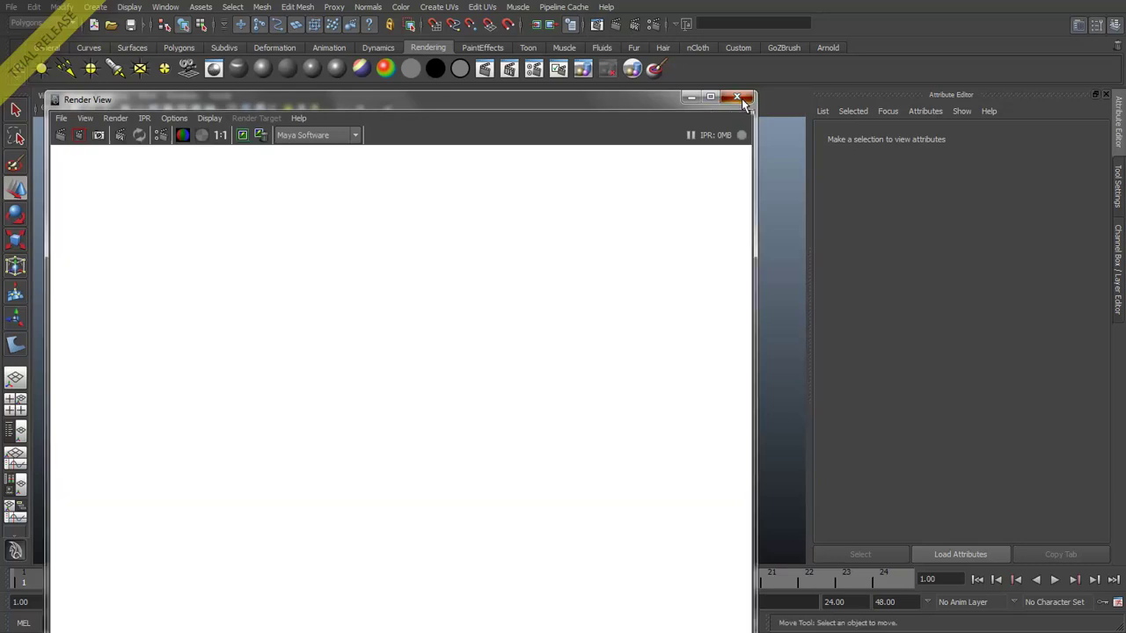
left_click(476, 312)
left_click(689, 226)
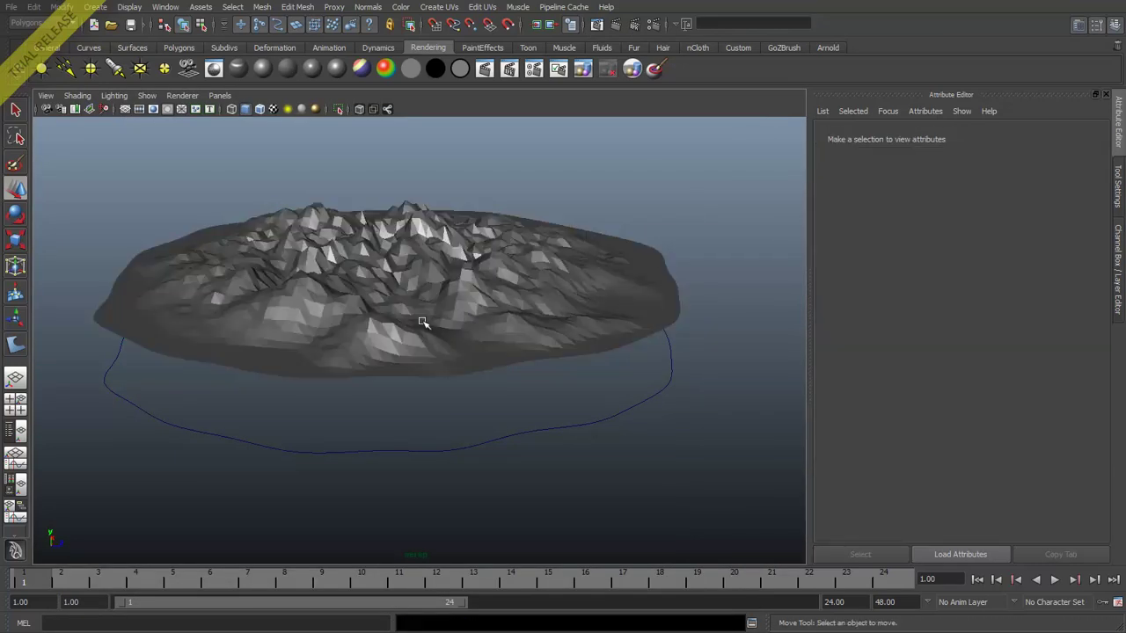
scroll(436, 361, "up", 5)
scroll(437, 361, "down", 4)
left_click_drag(436, 361, 453, 342, "alt")
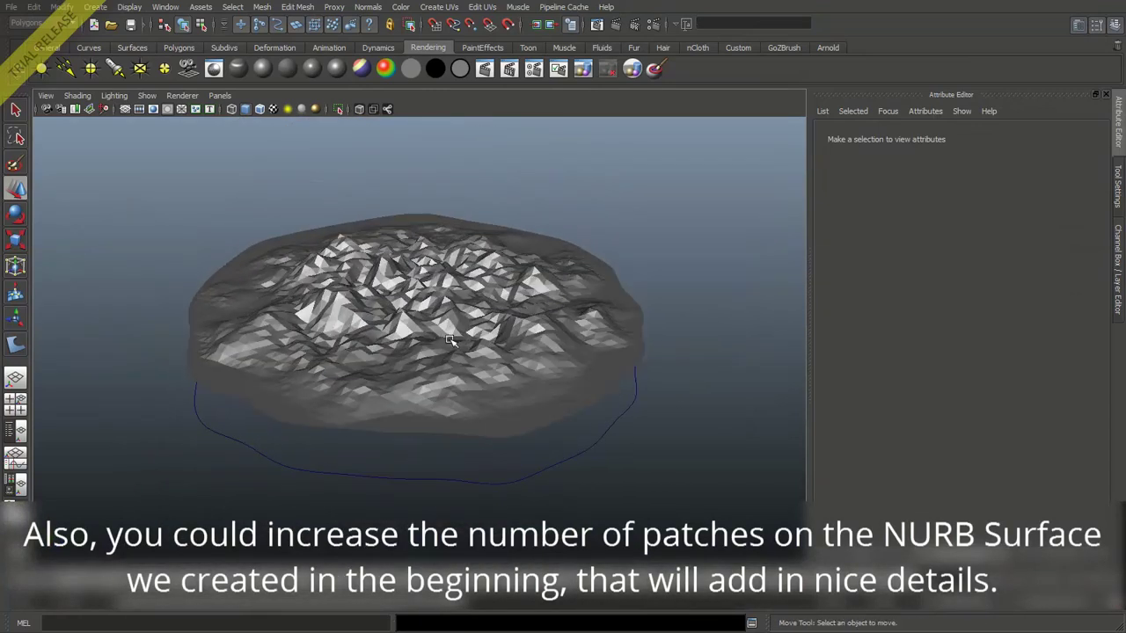
Step: Bring the blinn1 material into the Hypershade work area, select it and minimise Hypershade
left_click(421, 364)
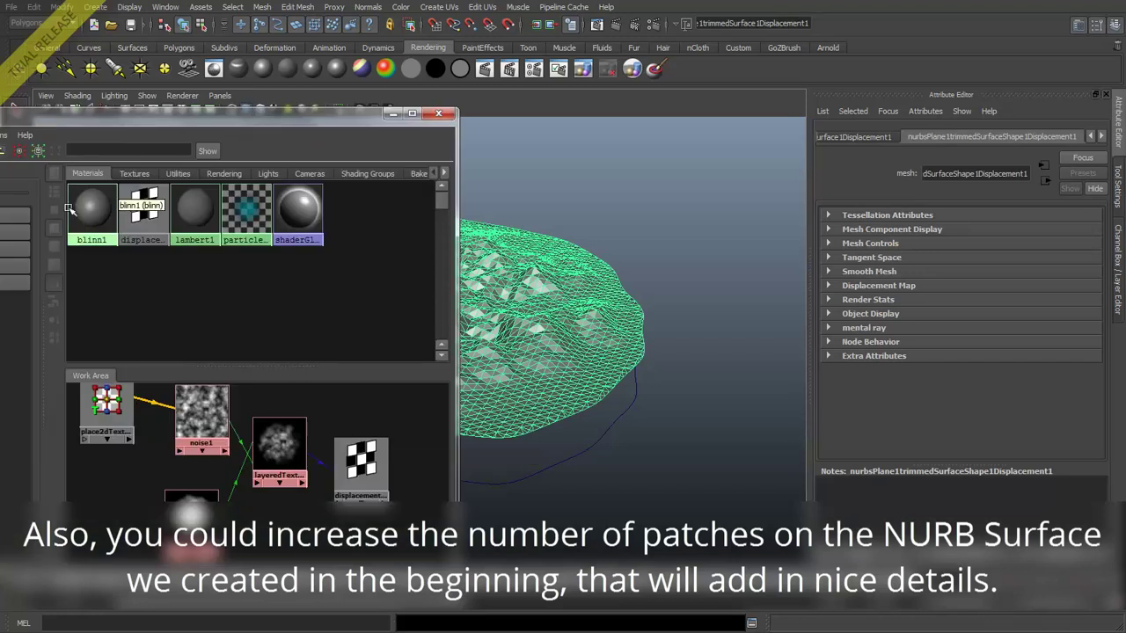
middle_click_drag(71, 204, 132, 440)
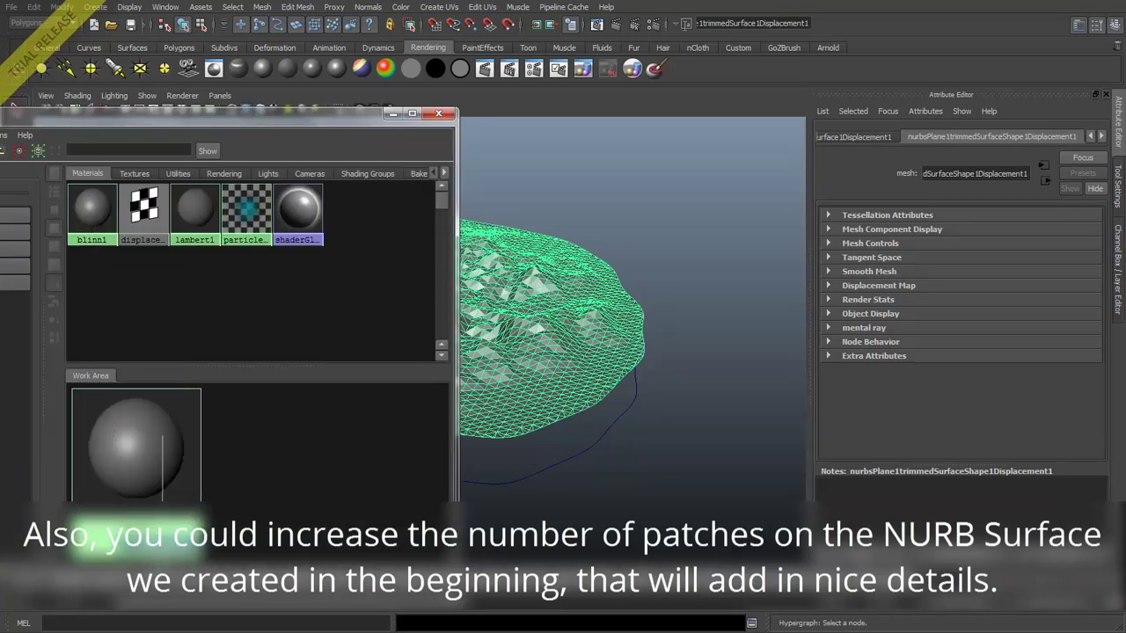
left_click(92, 211)
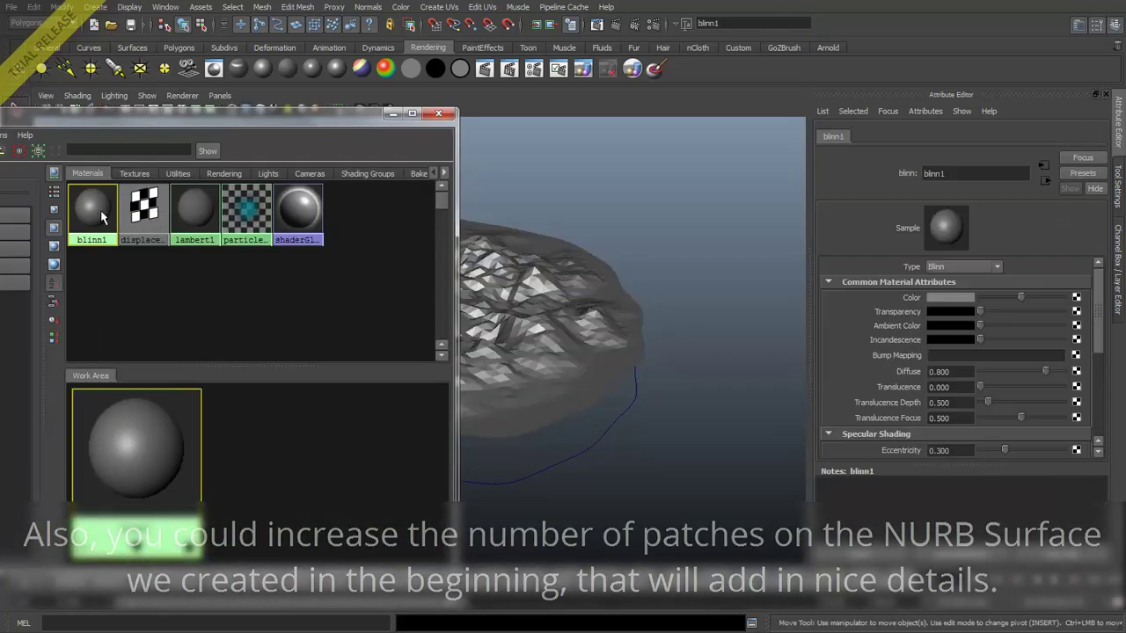
left_click(392, 115)
Step: Open the terrain mesh's material attributes and map a Noise texture to blinn1's bump mapping
left_click(448, 292)
right_click_drag(452, 263, 461, 447)
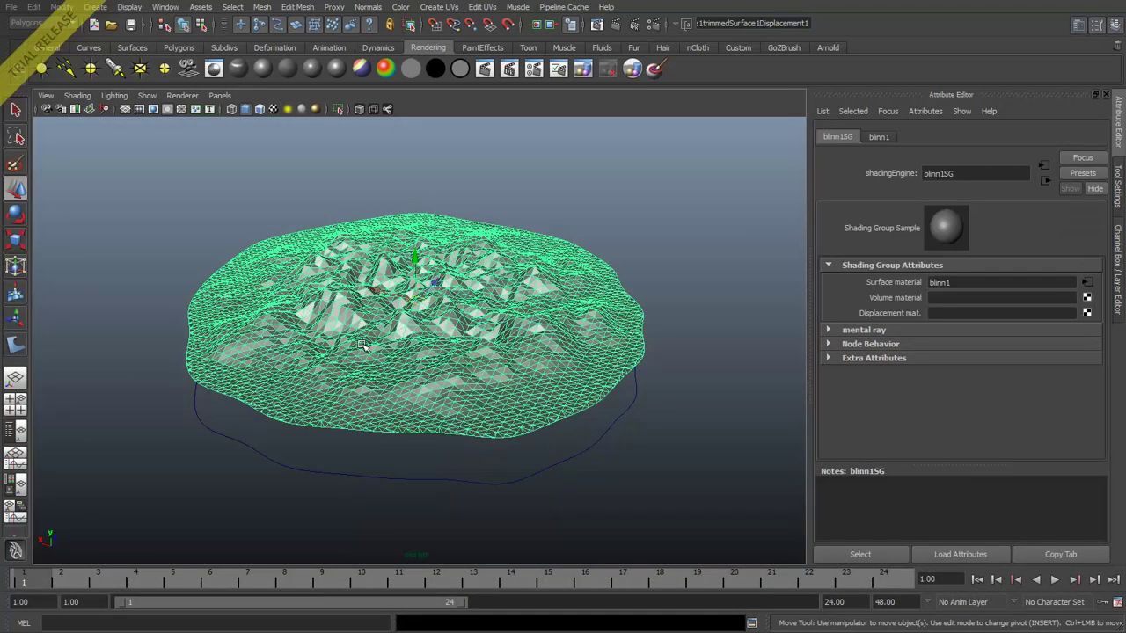
left_click(1087, 284)
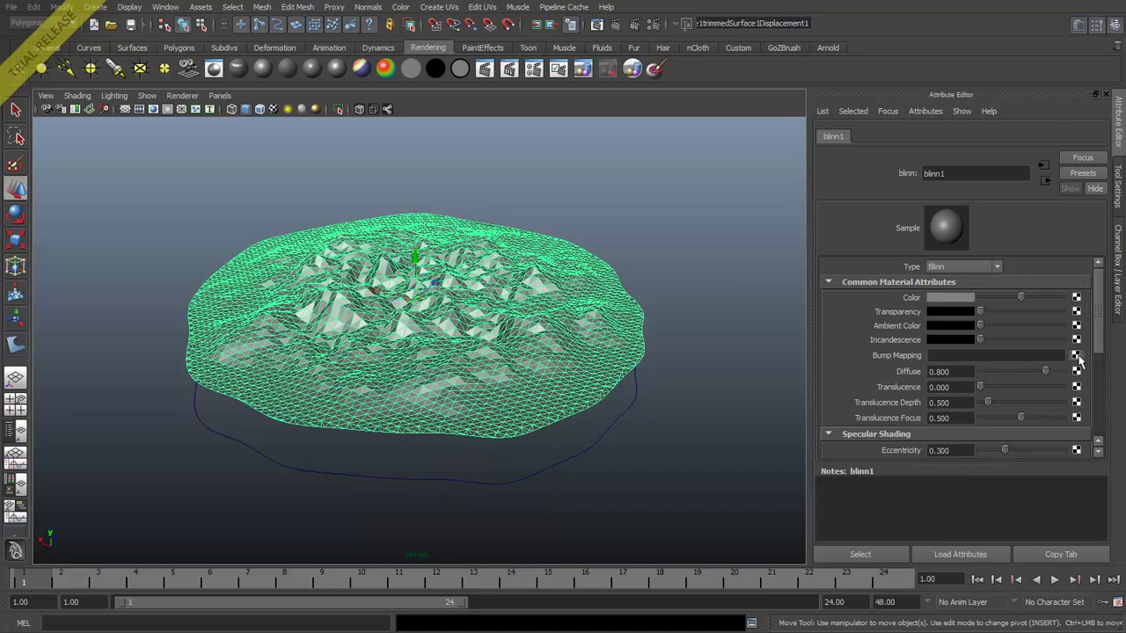
left_click(1076, 356)
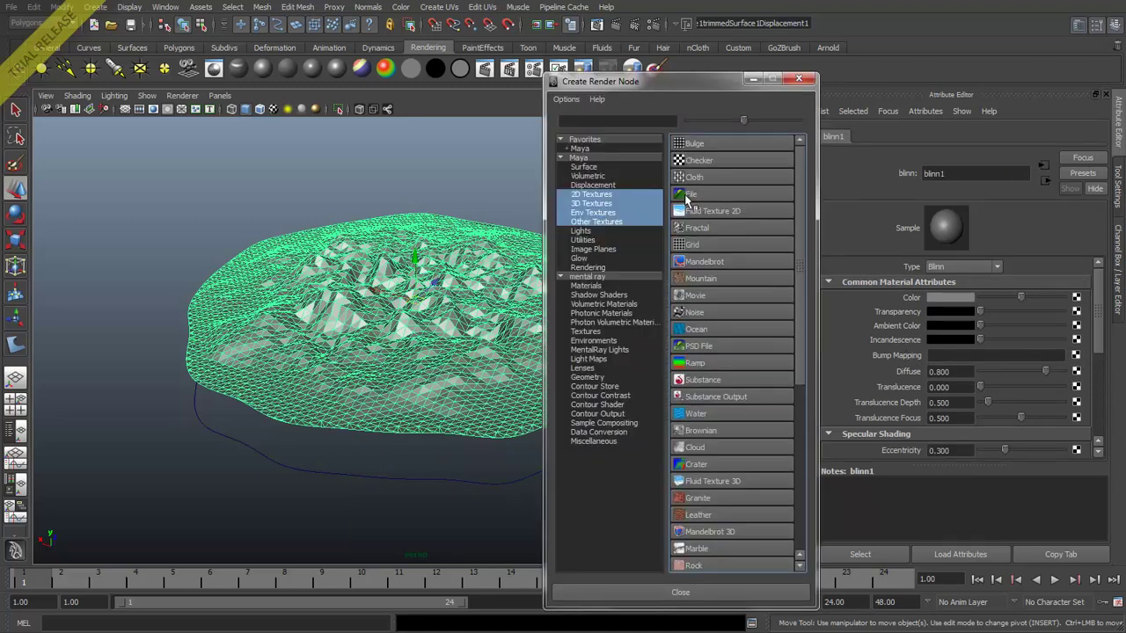
left_click(697, 312)
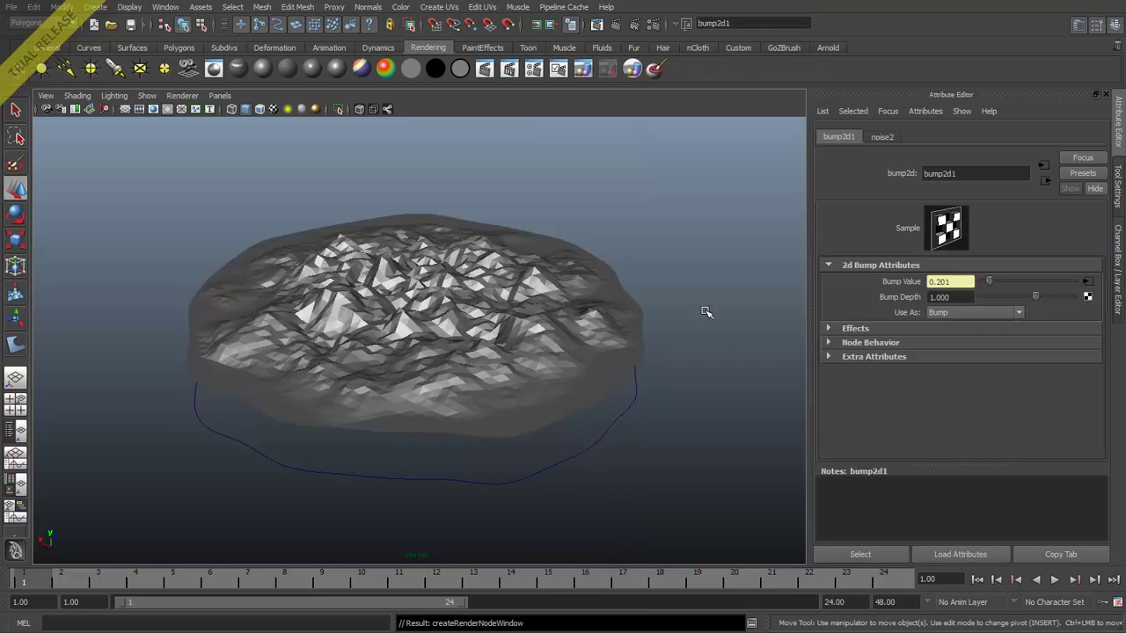
Step: Turn on high quality rendering and textured display in the viewport and inspect the bump on the terrain
left_click(337, 109)
left_click_drag(286, 186, 262, 108, "alt")
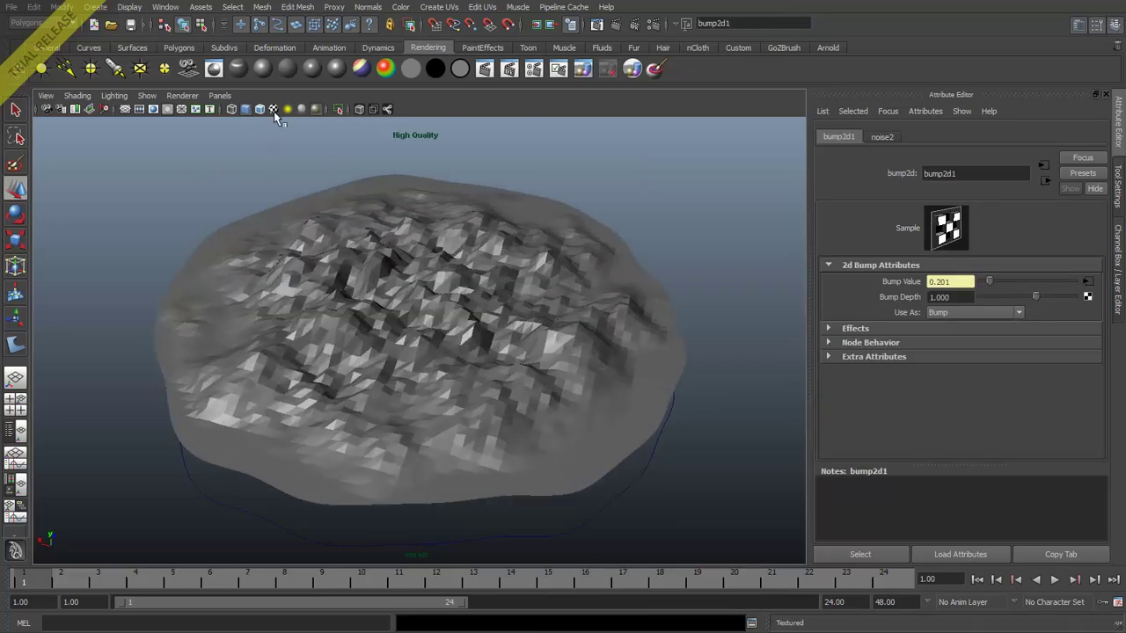
left_click(273, 109)
left_click_drag(309, 338, 403, 370, "alt")
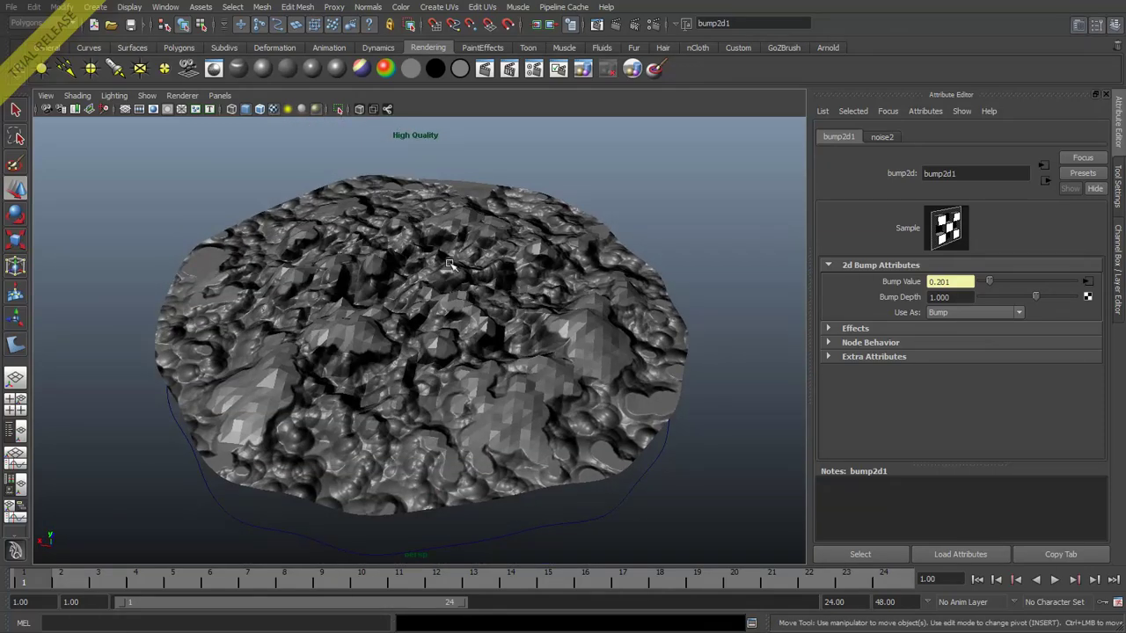
left_click_drag(373, 308, 358, 355, "alt")
Step: Adjust the bump's noise2 texture to an amplitude of 0.462, a depth max of 6 and a ratio of about 0.863
left_click(1087, 284)
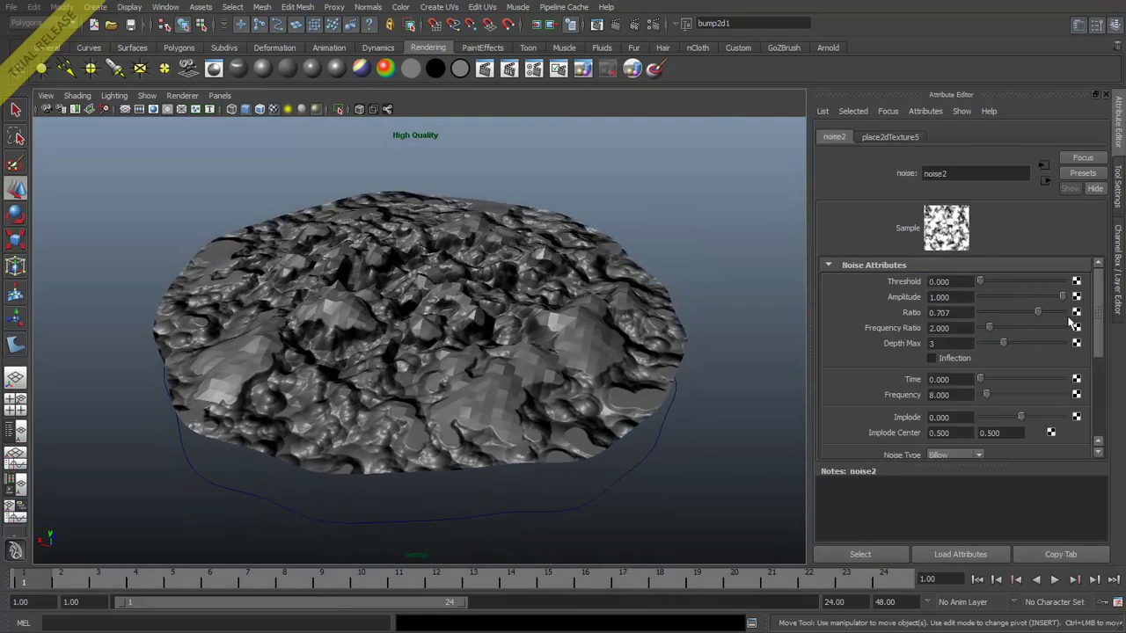
left_click_drag(1061, 297, 1014, 300)
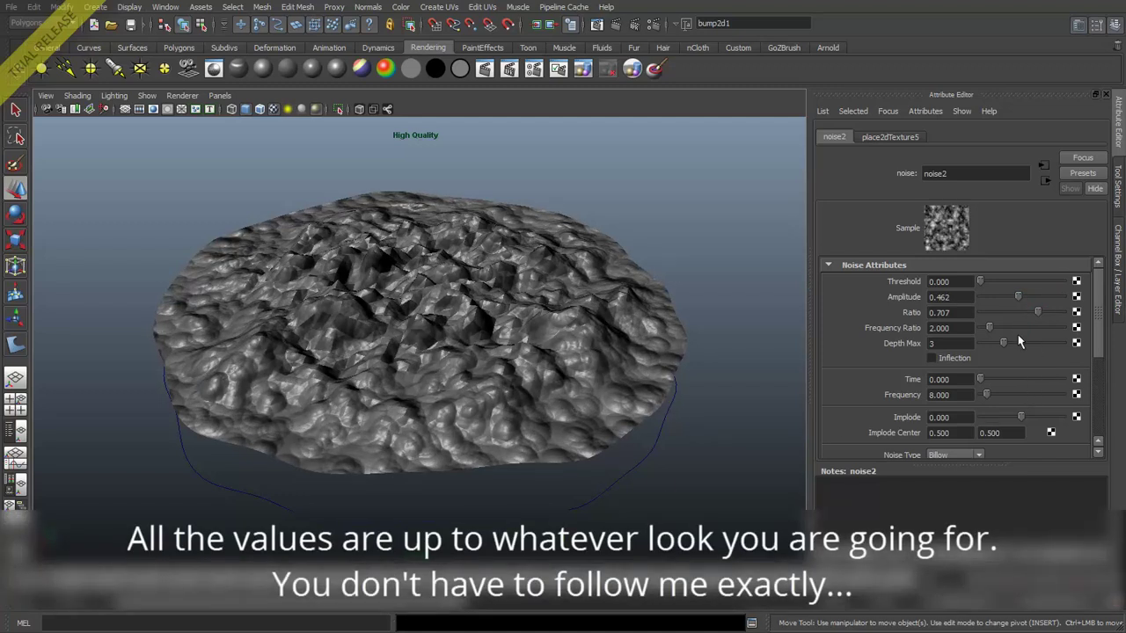
left_click_drag(1018, 342, 1028, 342)
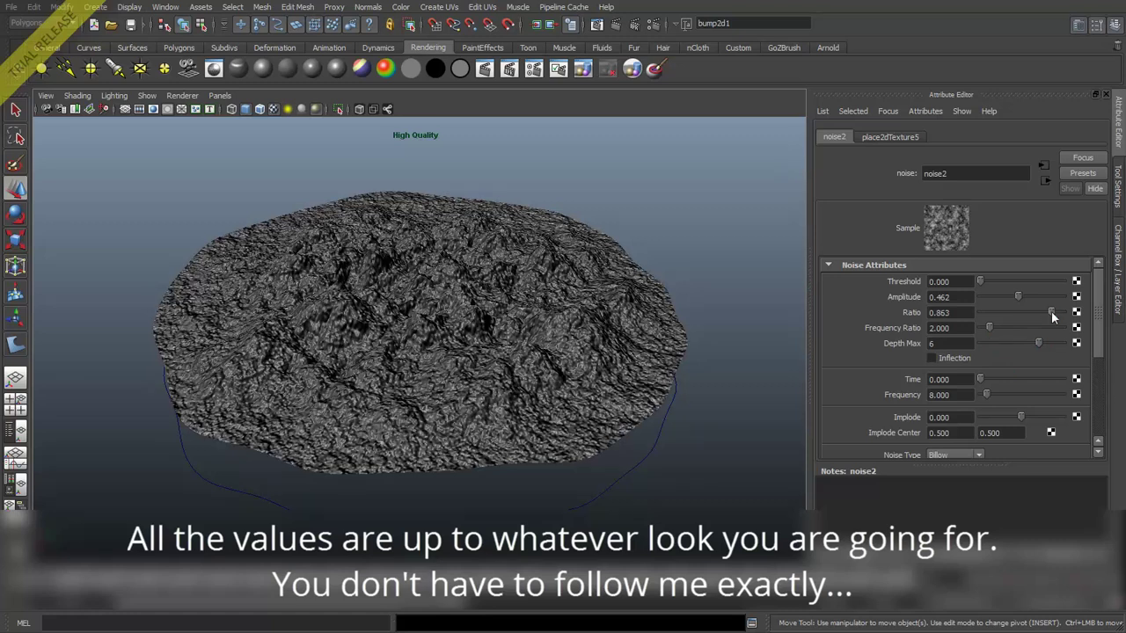
Step: Set the bump depth of the terrain's bump2d1 node to 0.2 and test-render the island
left_click(1043, 181)
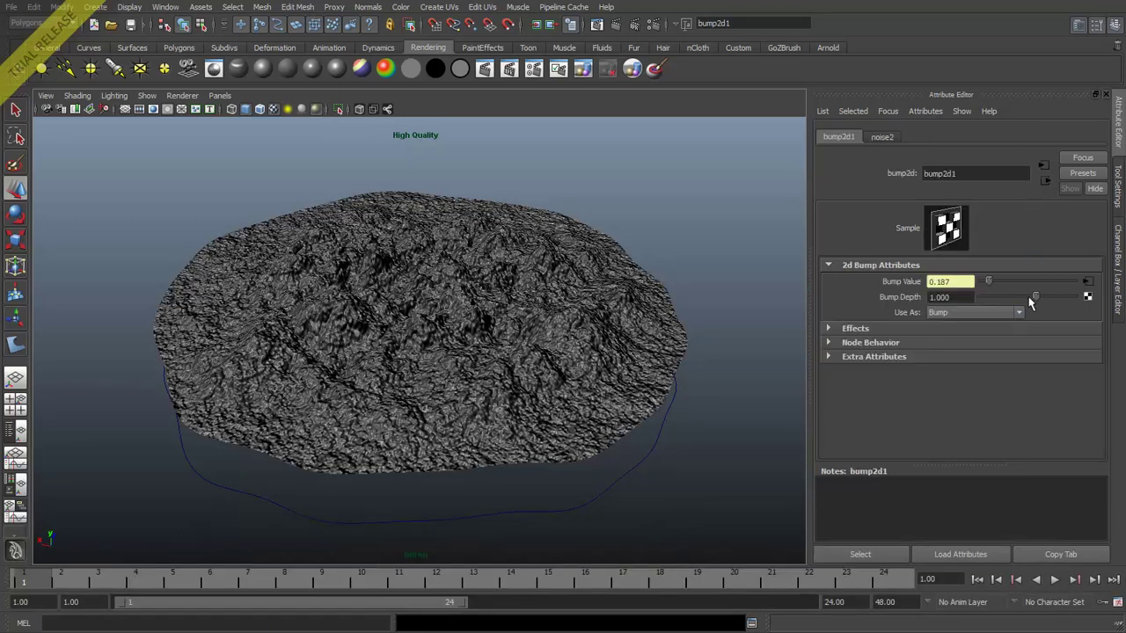
left_click_drag(1029, 298, 1026, 298)
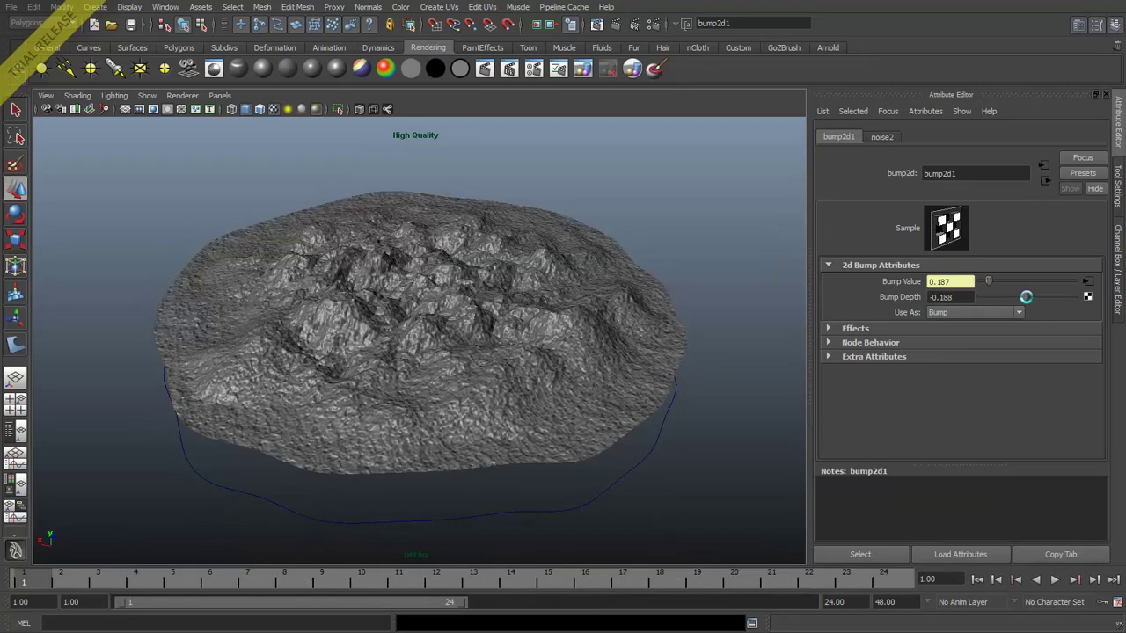
left_click(931, 297)
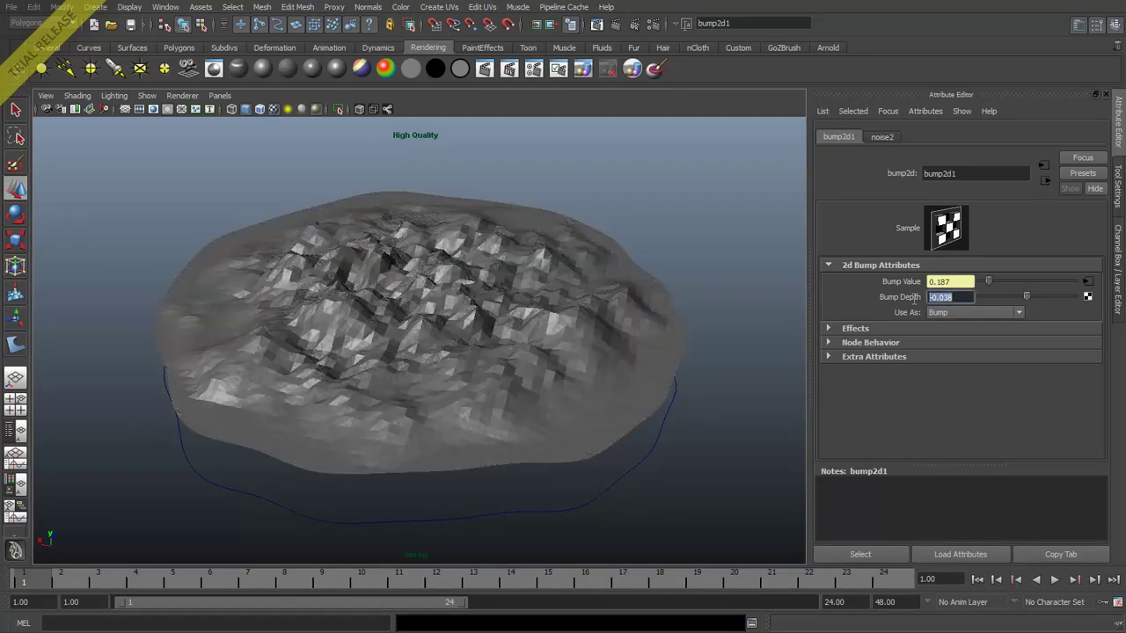
type(".2")
key("Return")
left_click_drag(426, 326, 426, 327, "alt")
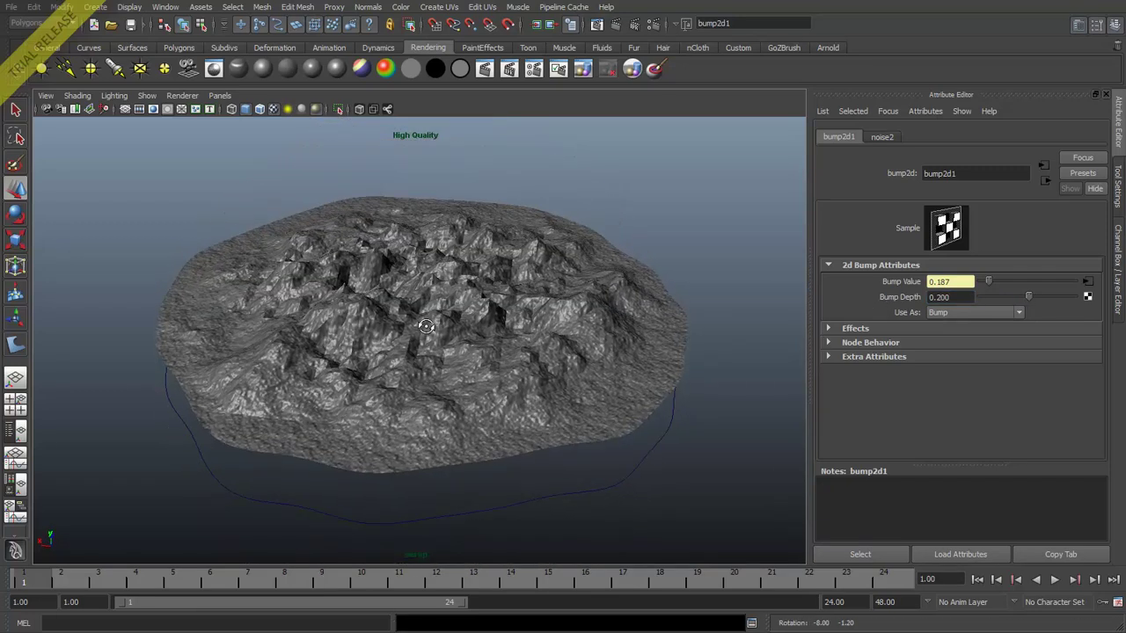
left_click(617, 24)
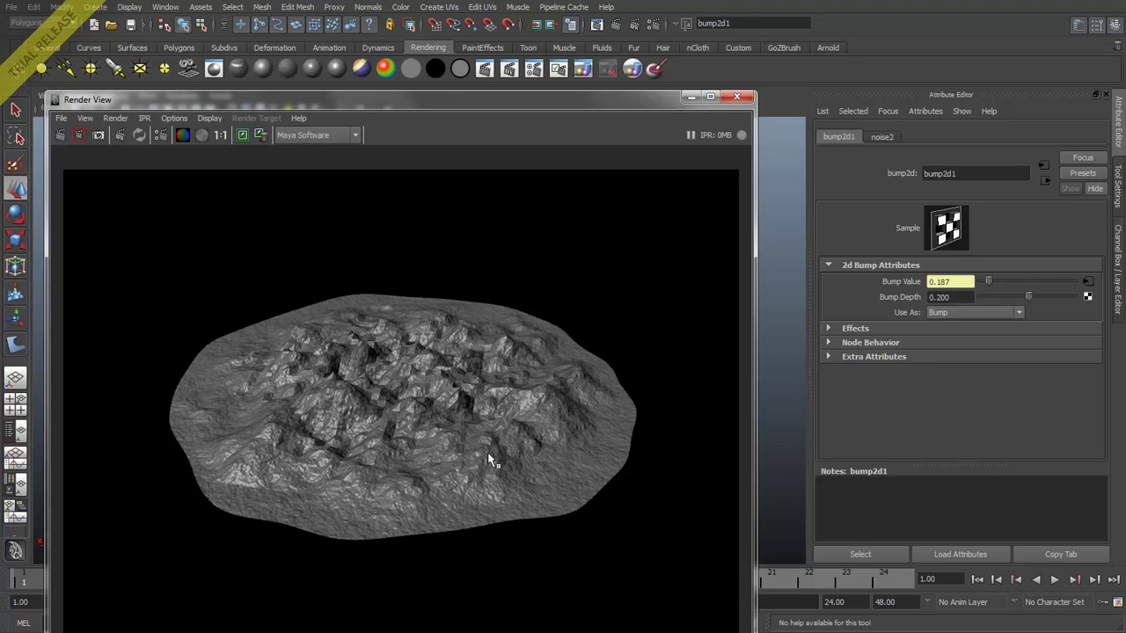
left_click(737, 96)
Step: Apply a normal angle of 30 to the terrain mesh and render the island to check its shading
left_click(446, 339)
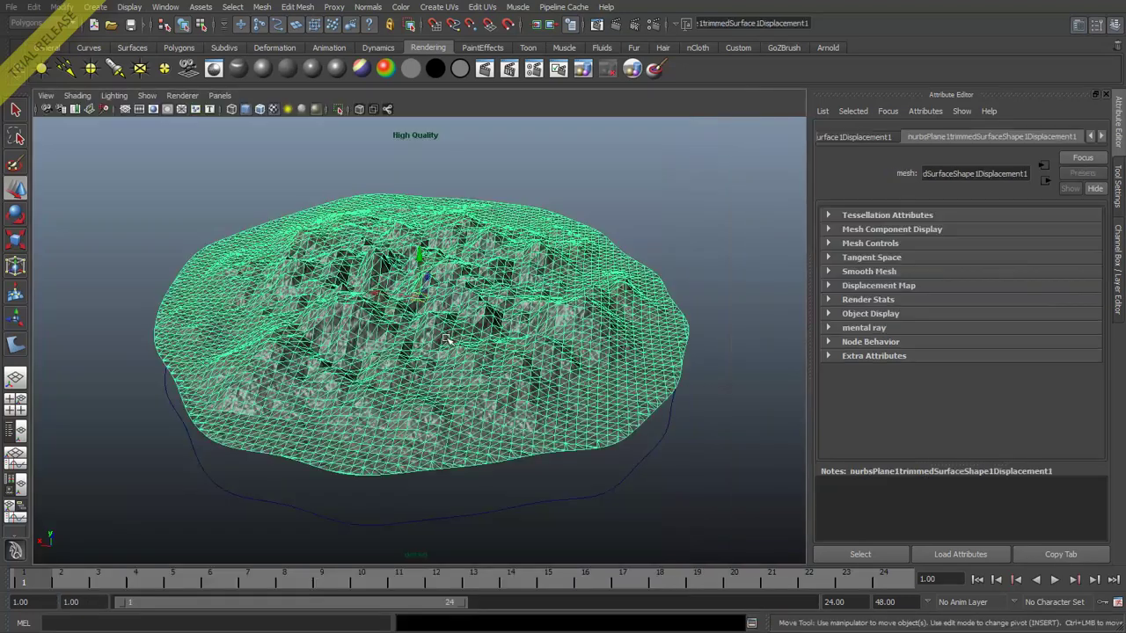
left_click(366, 7)
left_click(390, 161)
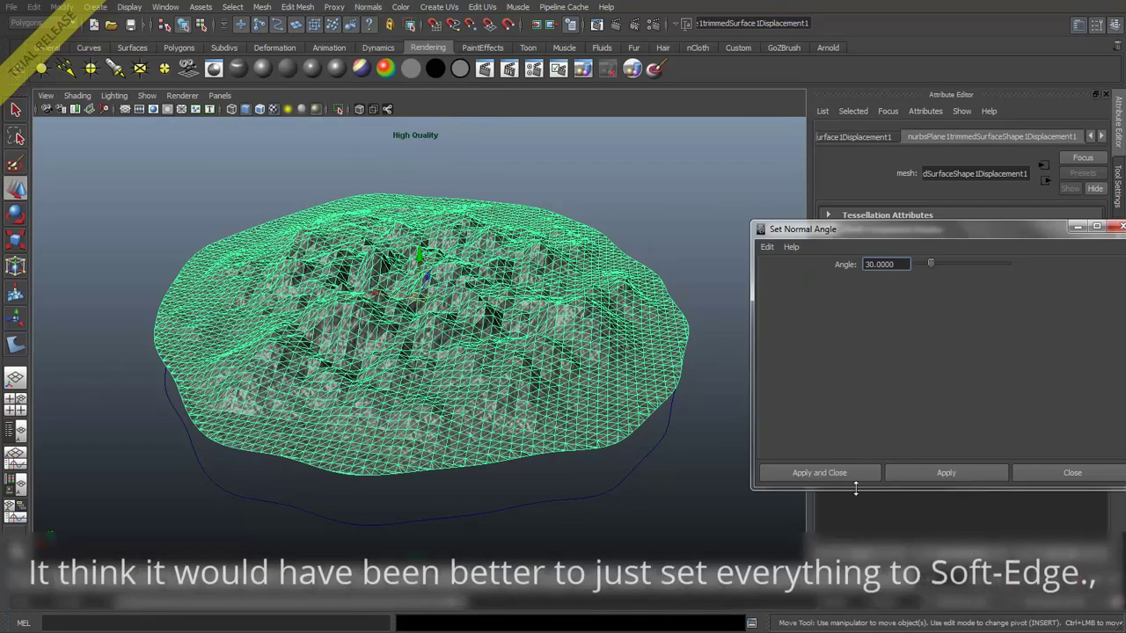
left_click(817, 473)
left_click(695, 298)
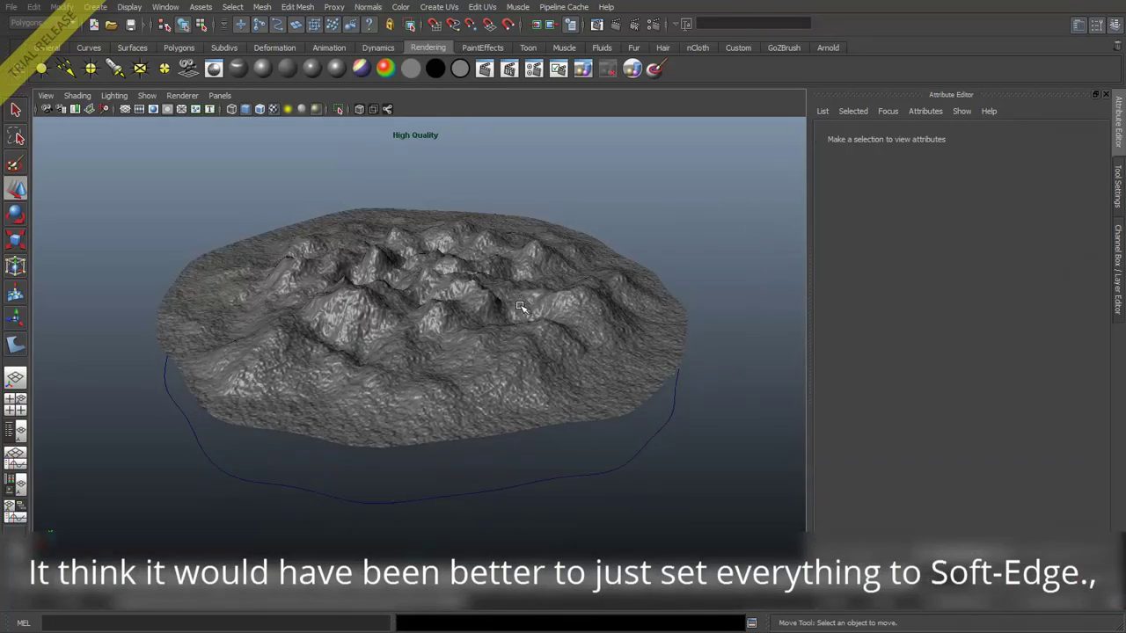
left_click(616, 25)
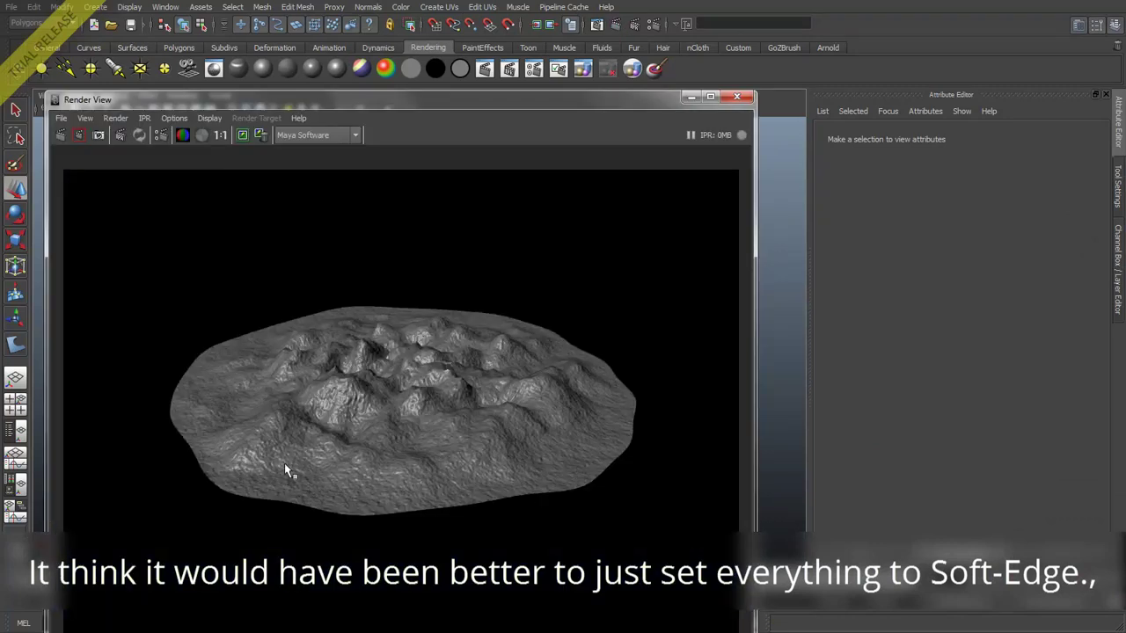
left_click(732, 98)
Step: Open the noise2 bump texture through the terrain mesh's material and change its noise type to Perlin Noise
left_click(507, 368)
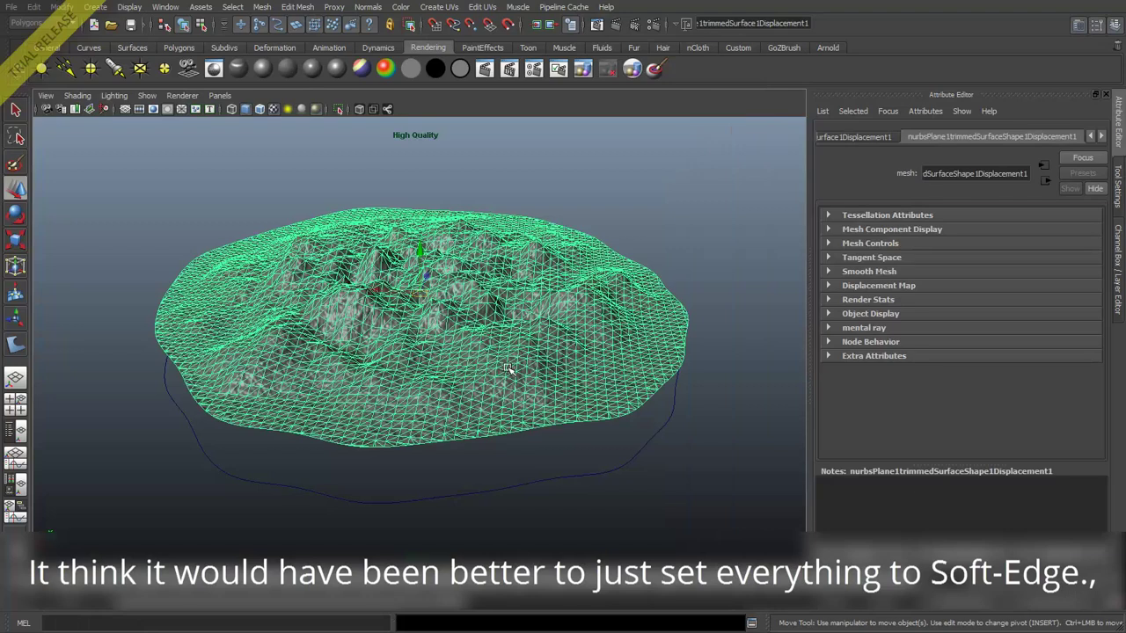
right_click_drag(550, 260, 536, 445)
left_click(1089, 283)
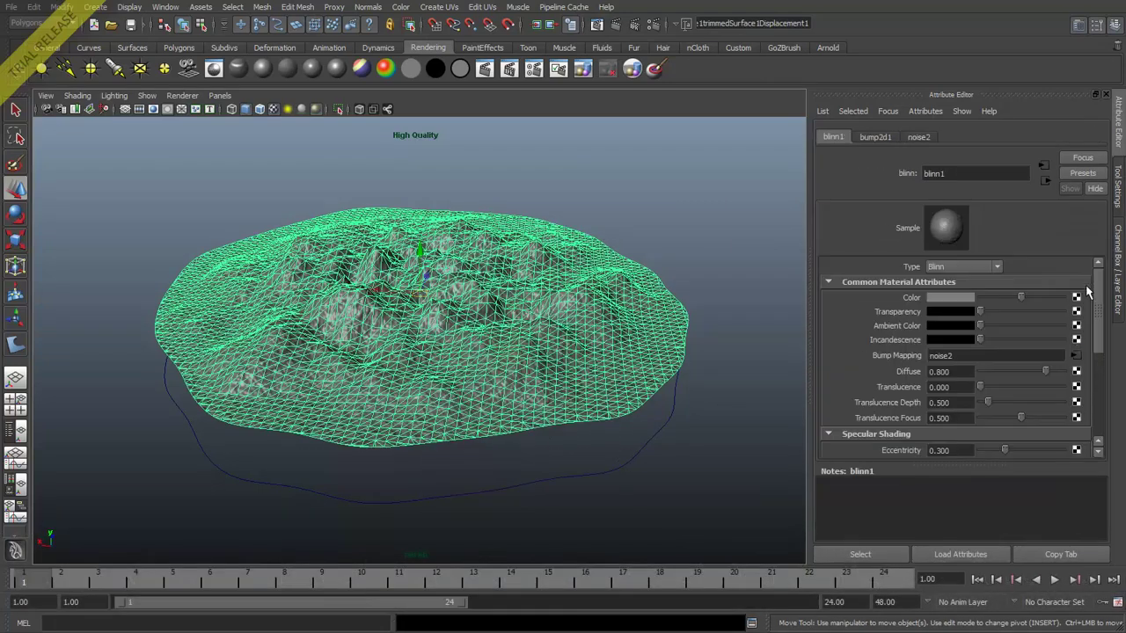
left_click(1075, 355)
scroll(971, 365, "down", 5)
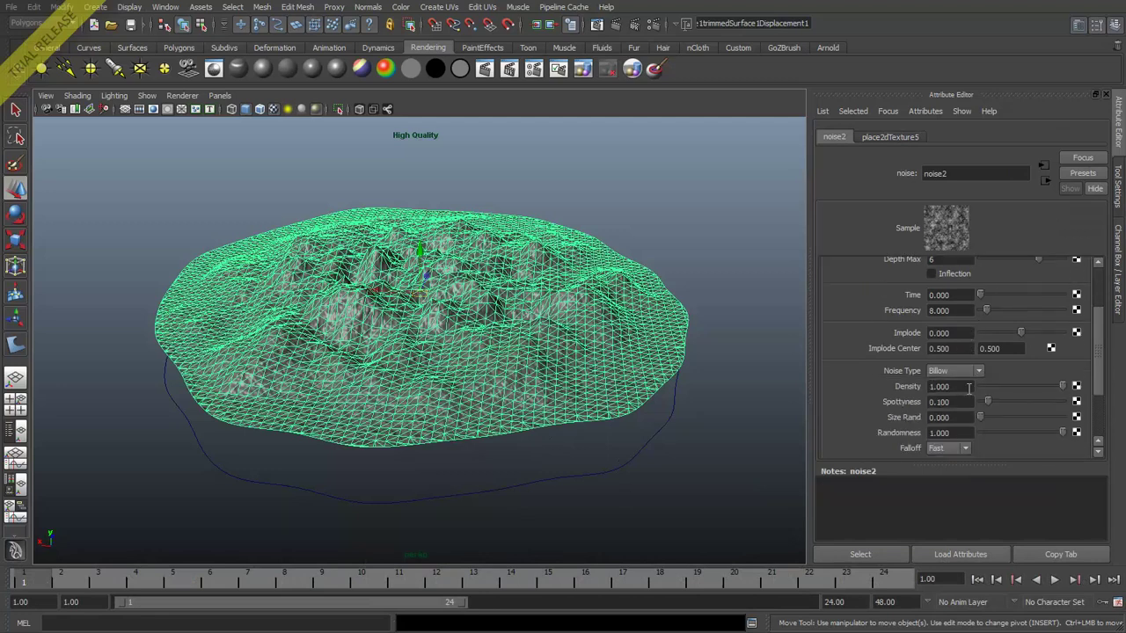
left_click(944, 372)
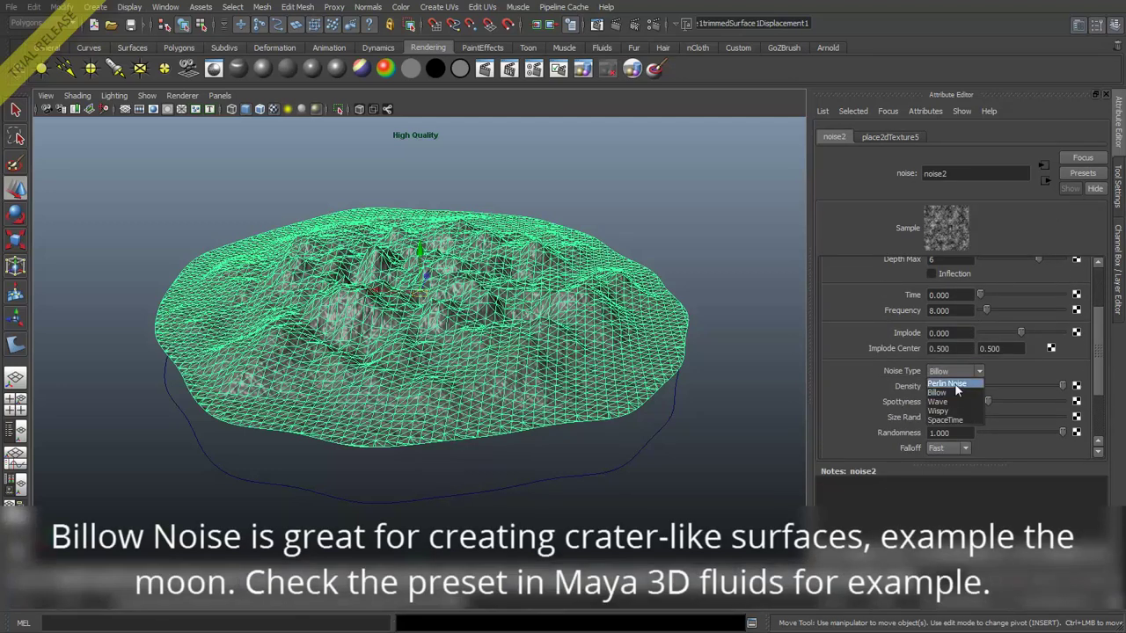
left_click(957, 392)
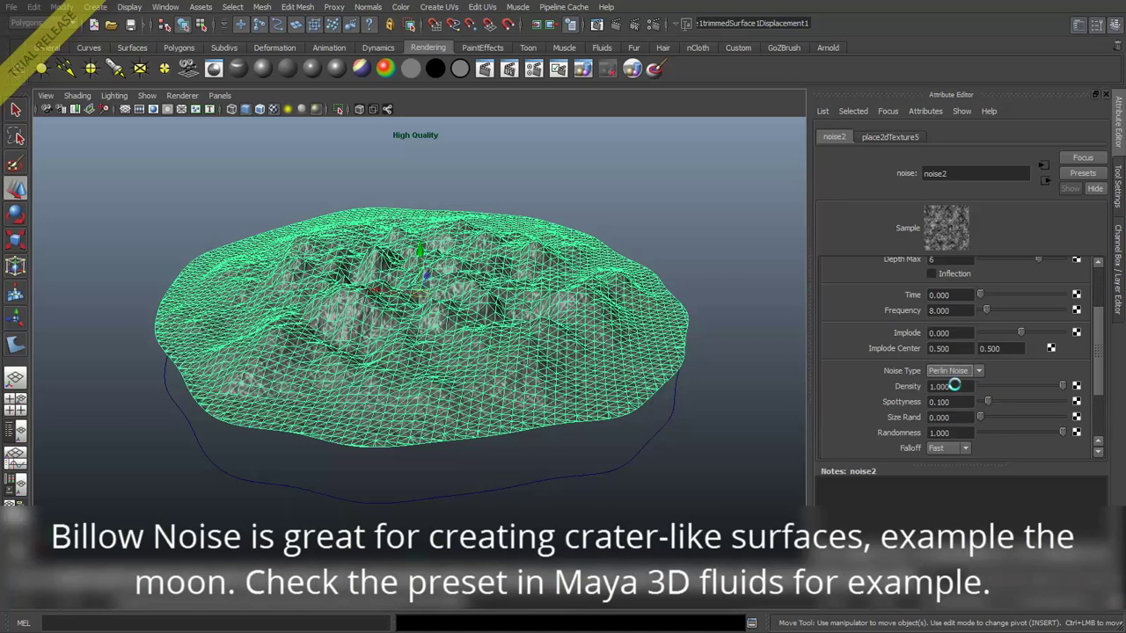
Step: Inspect the terrain close up, then set the noise2 bump texture's ratio to about 0.641 and depth max to 8
left_click(728, 190)
left_click_drag(450, 295, 528, 297, "alt")
left_click(554, 305)
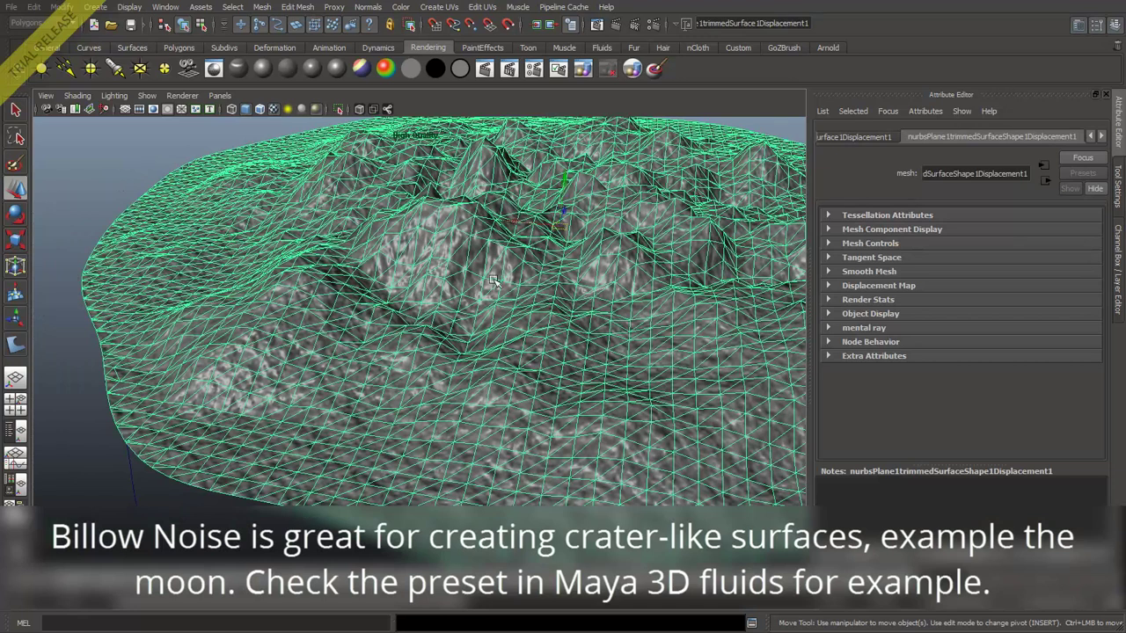
left_click(888, 111)
left_click(896, 124)
left_click(886, 111)
left_click(903, 137)
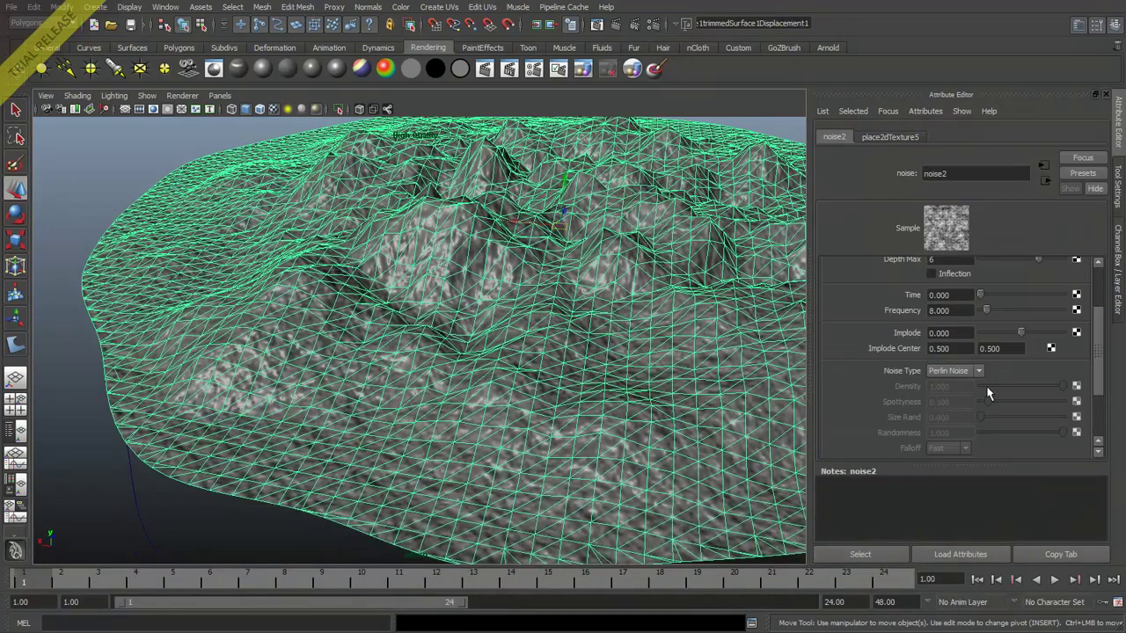
scroll(995, 401, "up", 3)
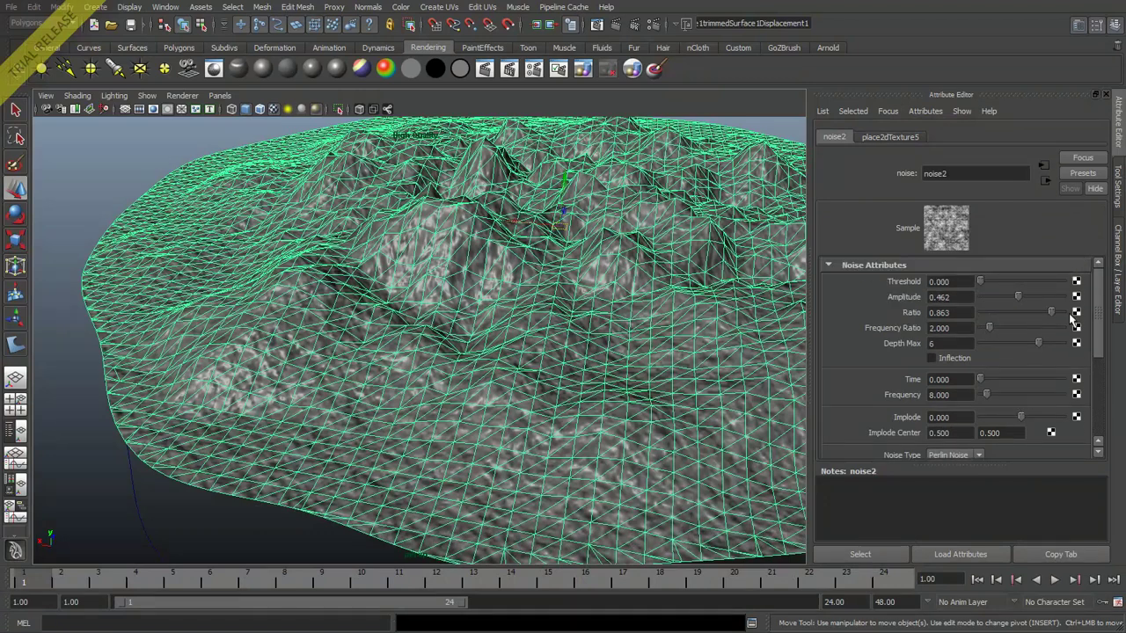
left_click_drag(1045, 312, 1025, 317)
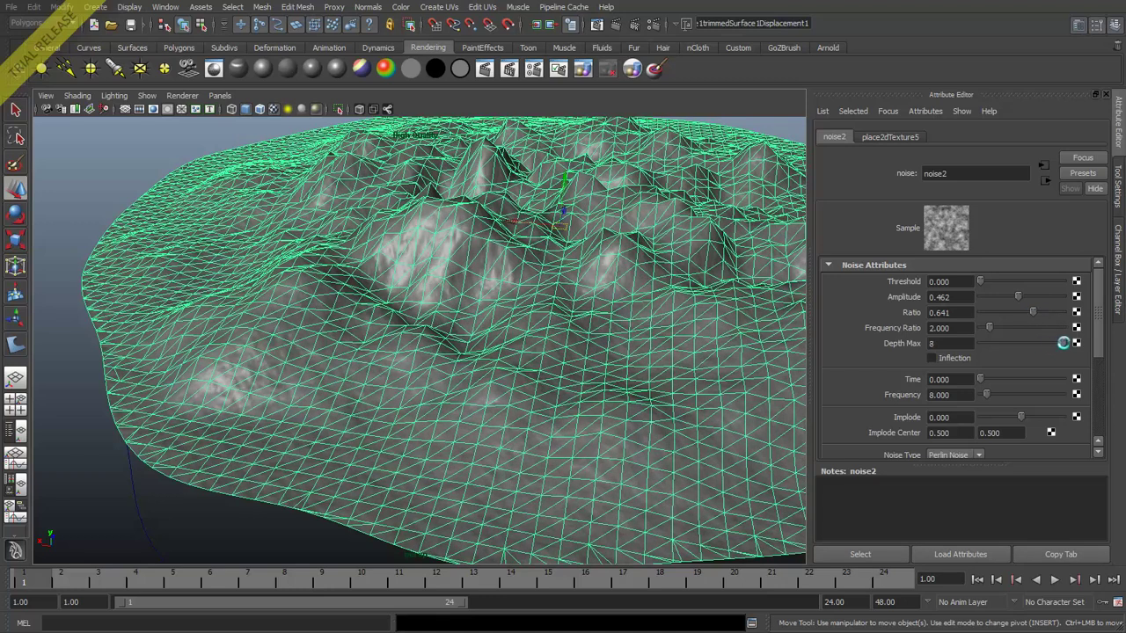
Step: Test-render the terrain with Maya Software, first in close-up and again with the whole island in view
left_click(604, 24)
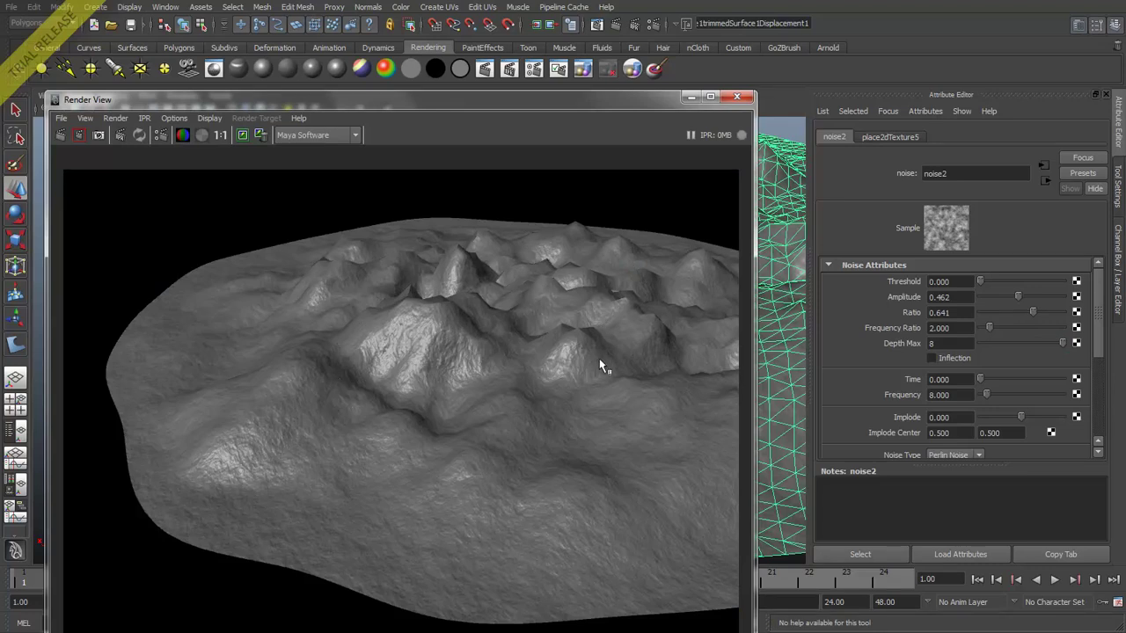
left_click(730, 98)
left_click(567, 328)
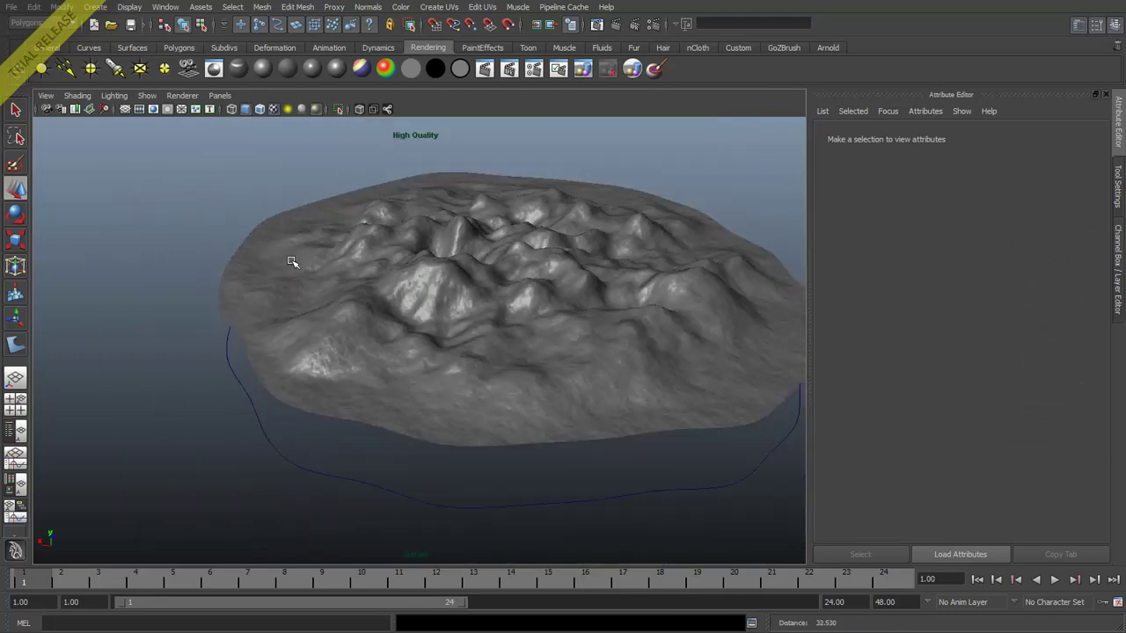
left_click(617, 25)
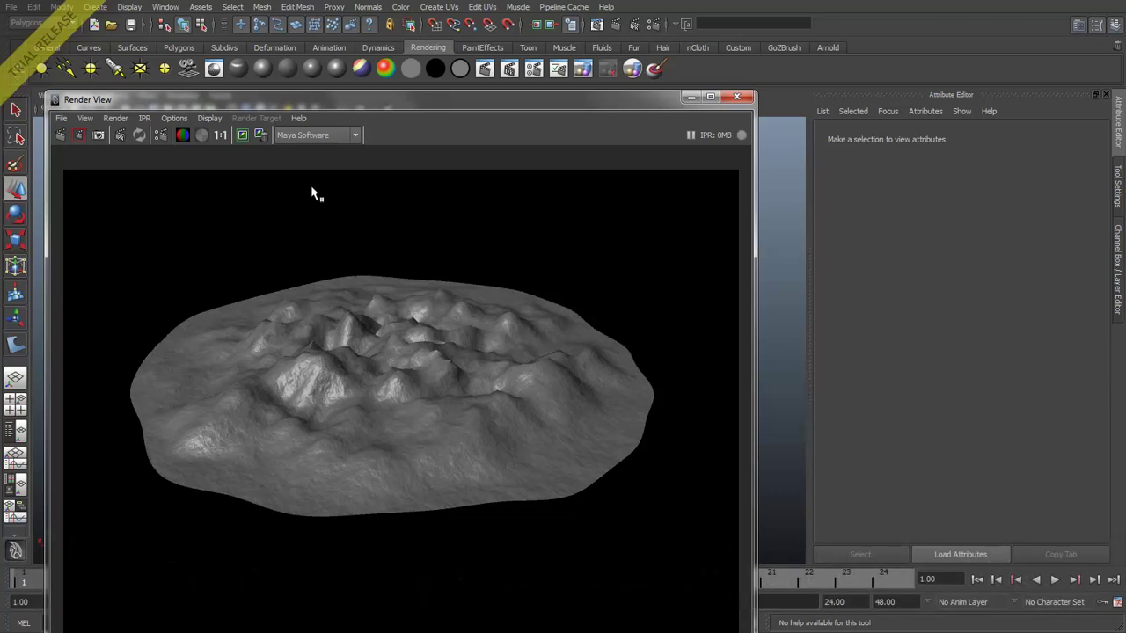
left_click(315, 137)
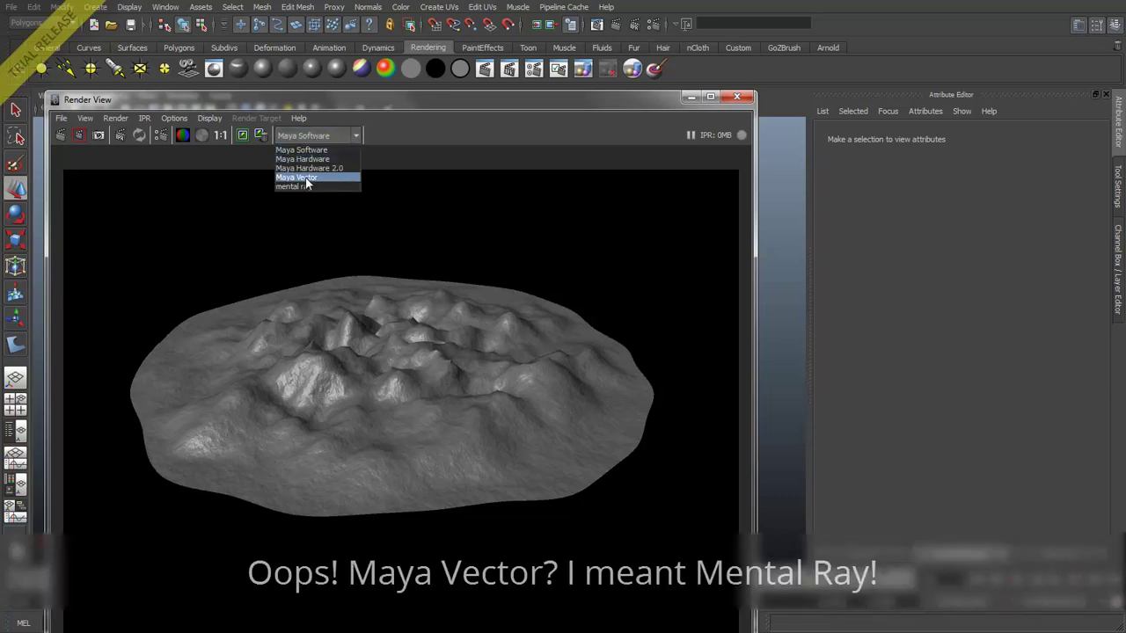
left_click(303, 177)
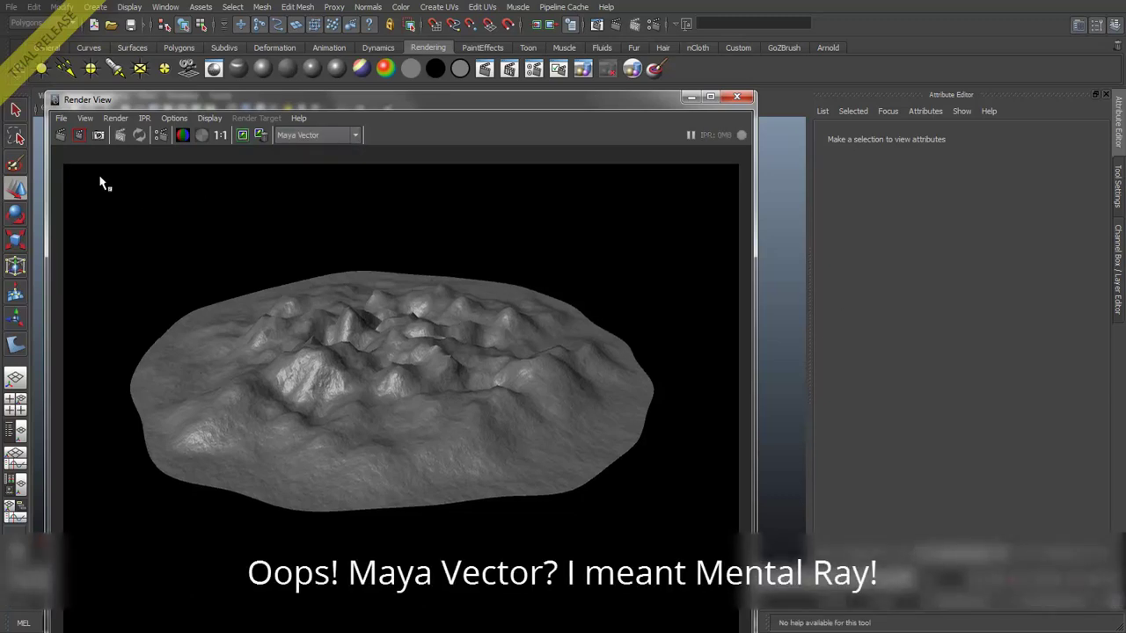
left_click(63, 137)
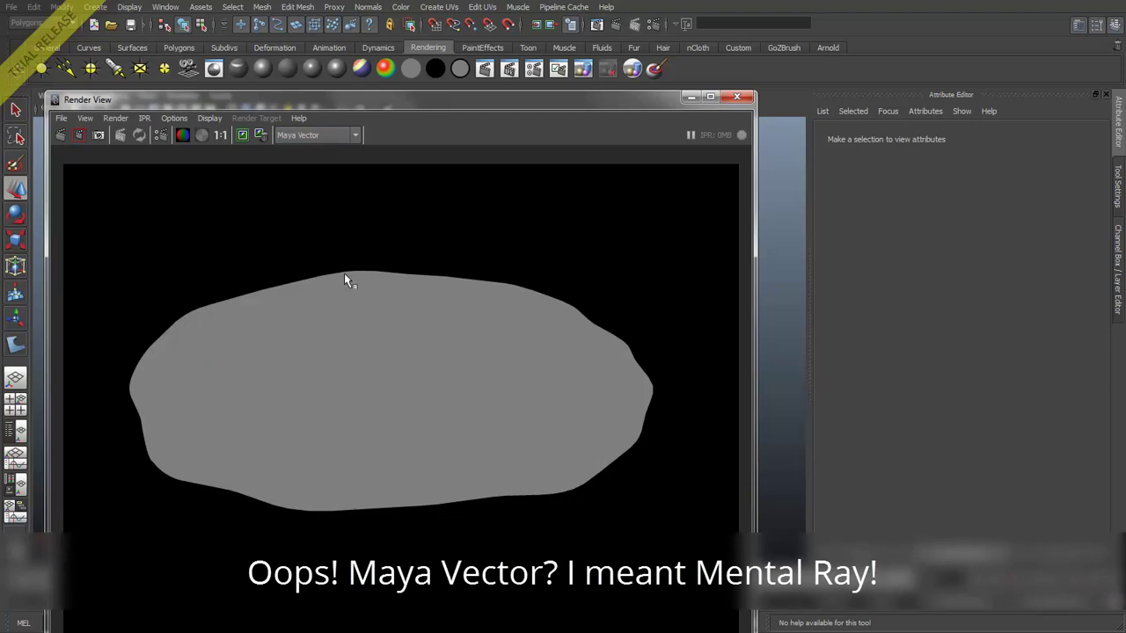
Step: Switch the renderer to mental ray, render the island, and inspect the terrain from several angles in the viewport
left_click(354, 133)
left_click(307, 187)
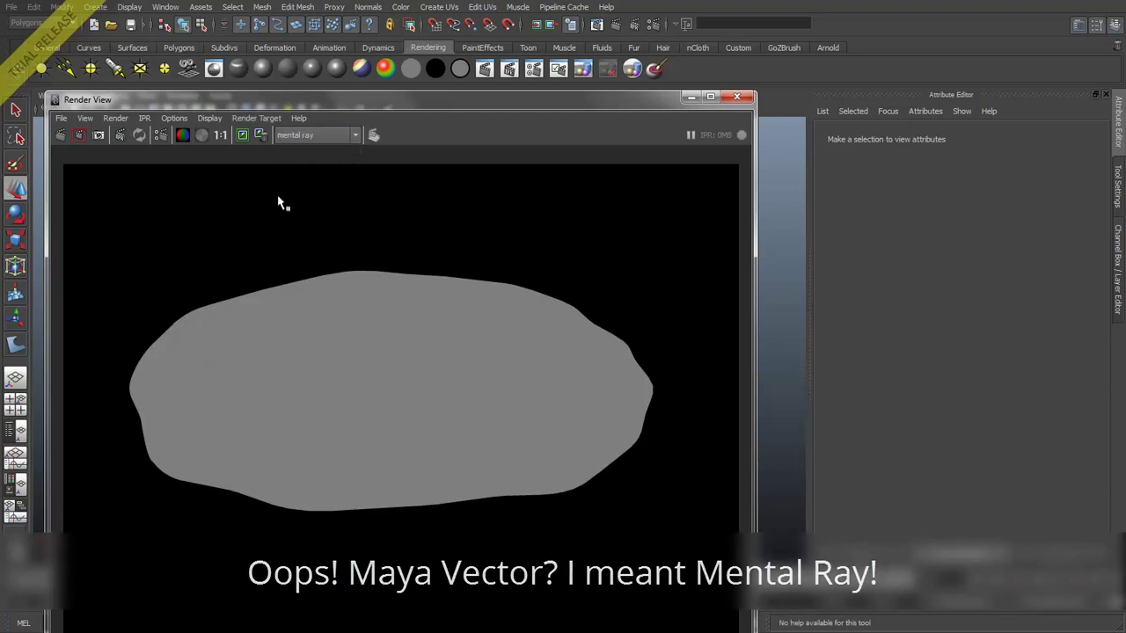
left_click(59, 136)
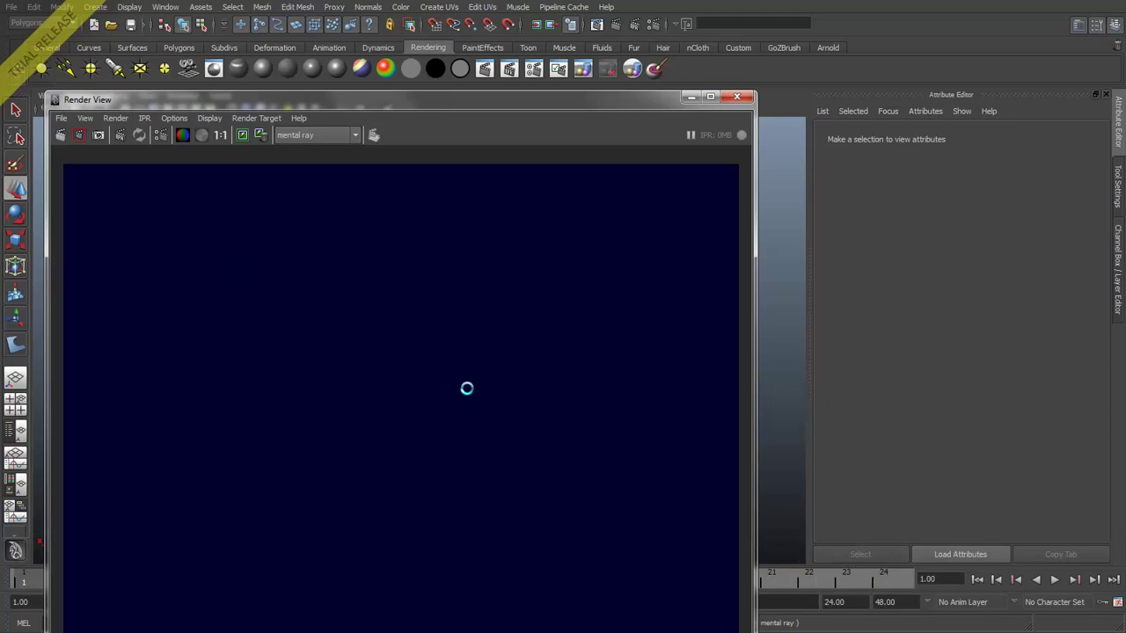
left_click_drag(480, 102, 518, 16)
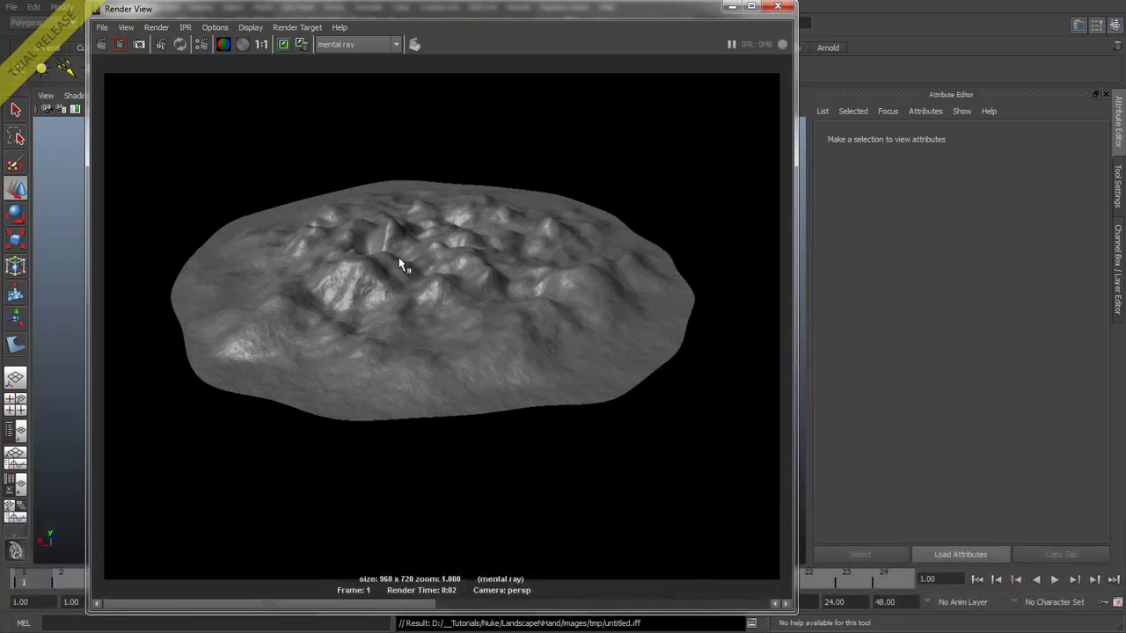
left_click(778, 6)
left_click_drag(714, 233, 383, 353, "alt")
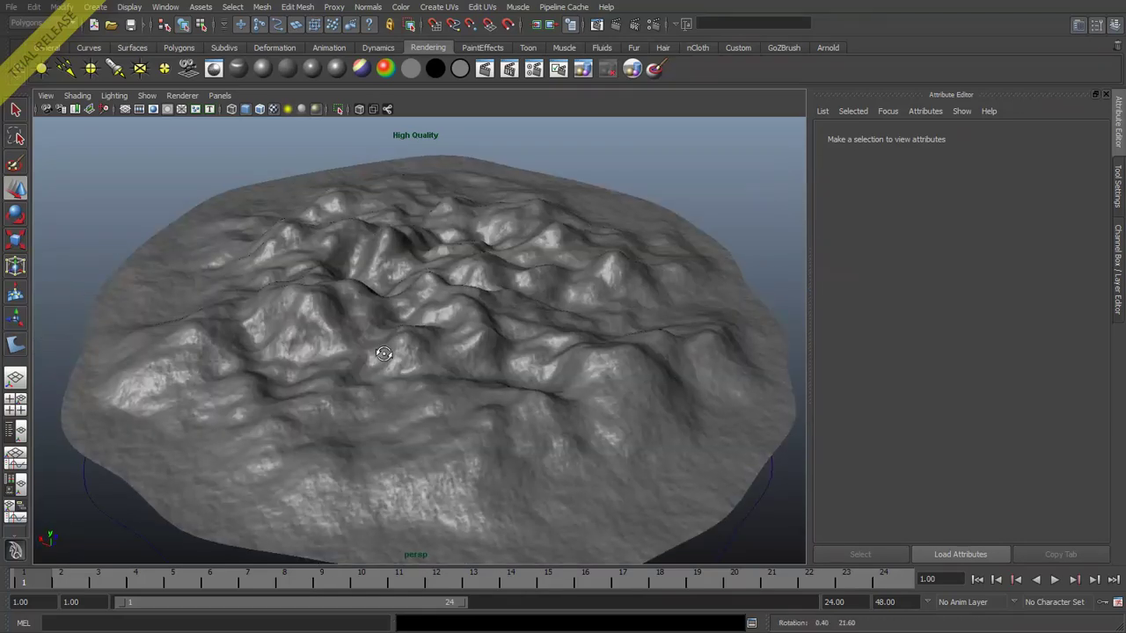
left_click_drag(493, 345, 373, 368, "alt")
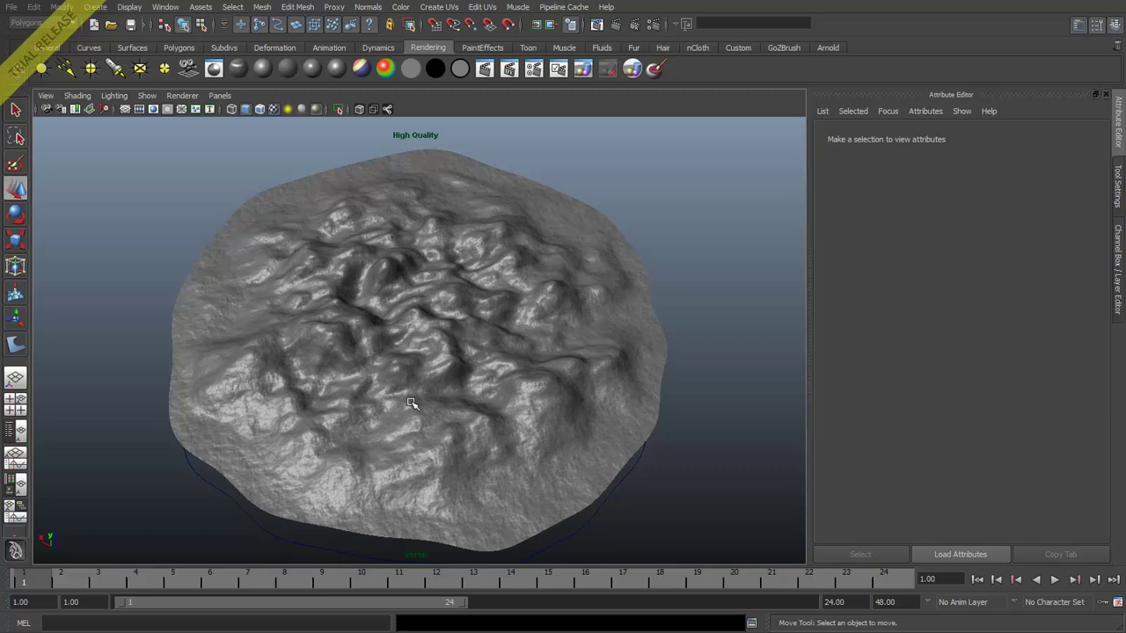
left_click_drag(366, 384, 515, 372, "alt")
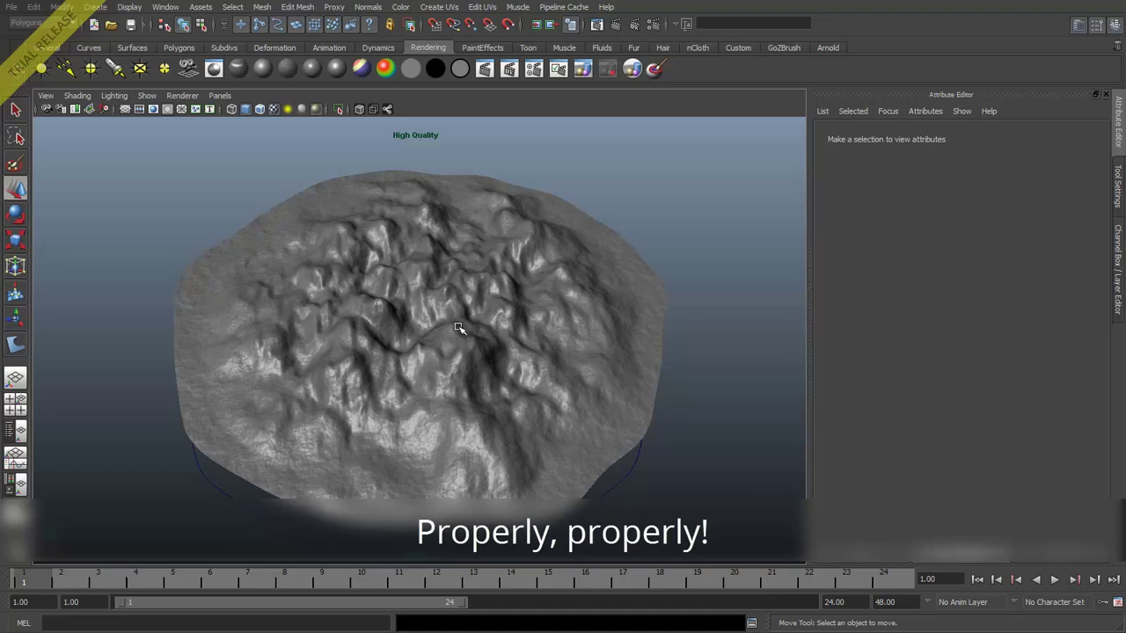